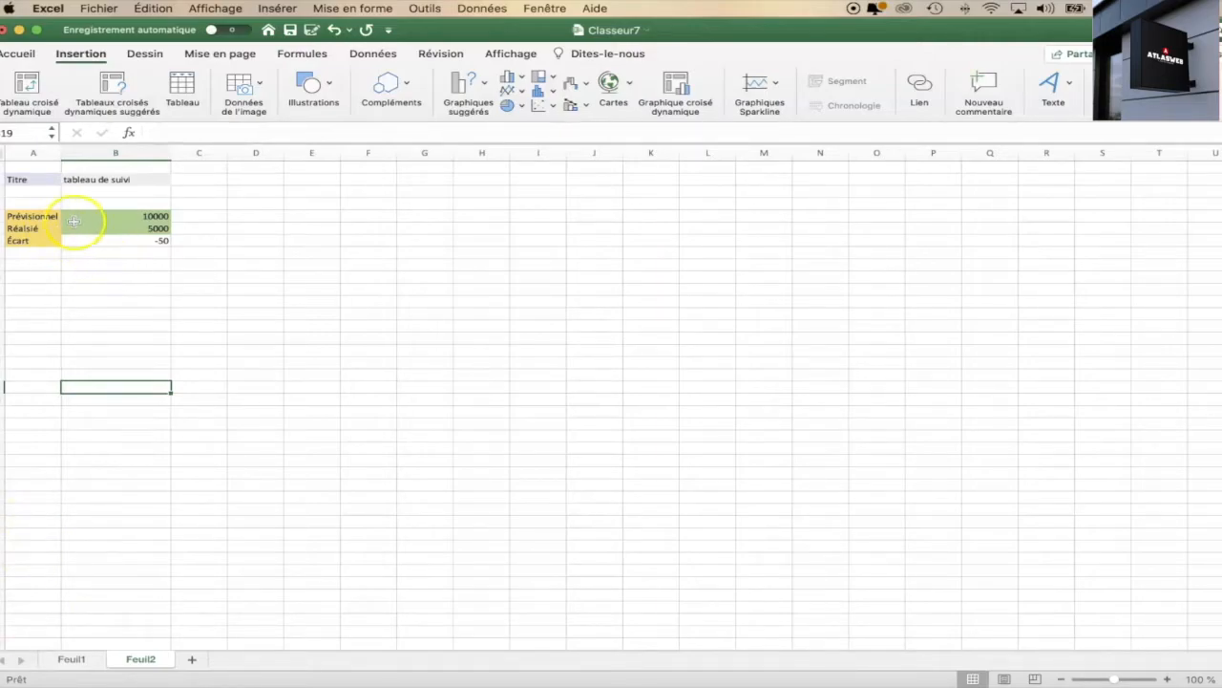
# Set the Réalisé amount in cell B6 of Feuil2 to 15000.
pyautogui.click(107, 218)
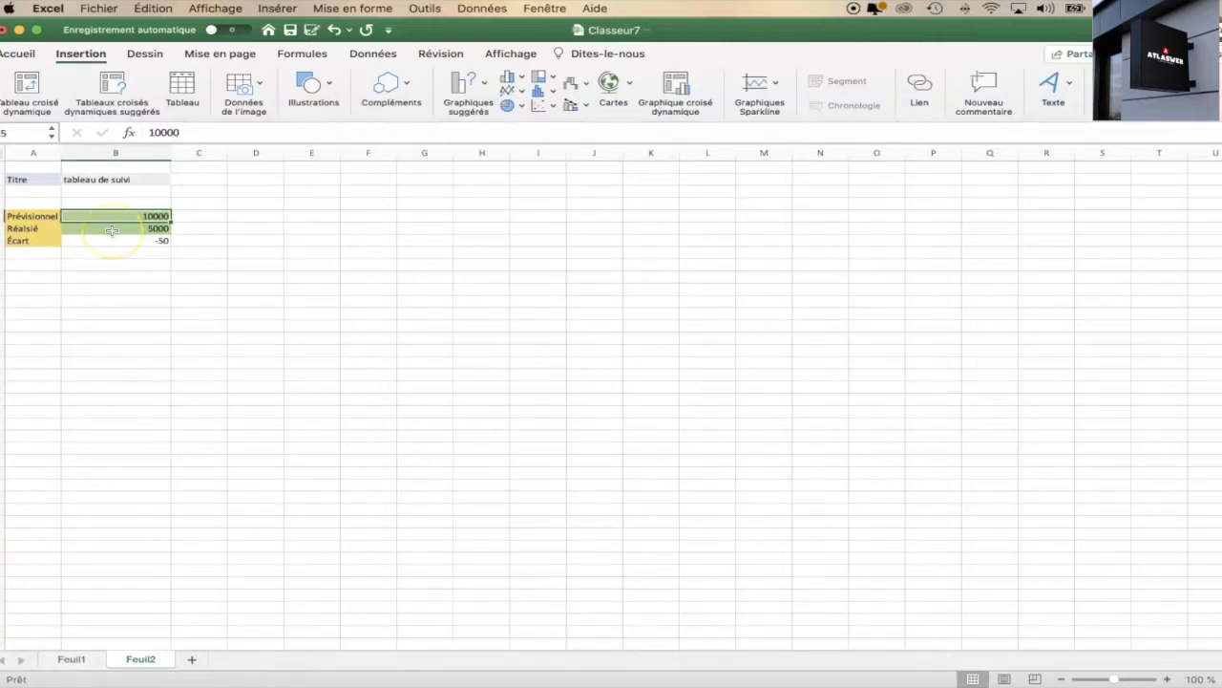
pyautogui.click(112, 231)
pyautogui.click(116, 241)
pyautogui.click(121, 228)
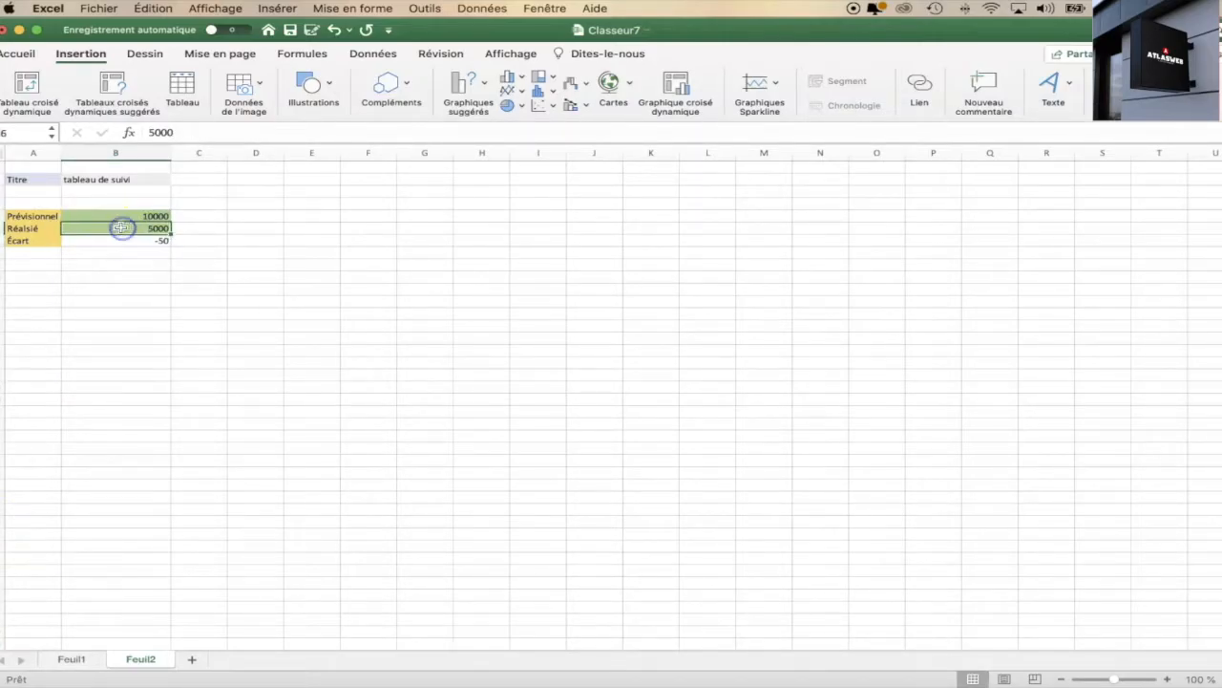
pyautogui.write('15')
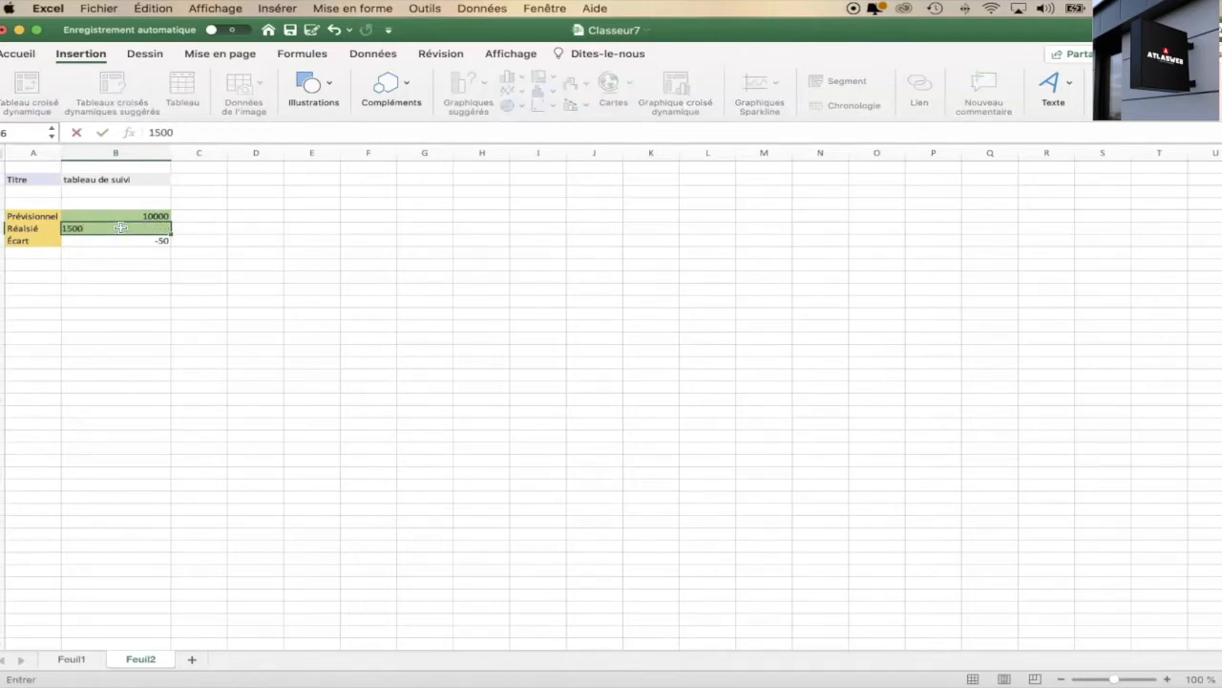
pyautogui.click(120, 284)
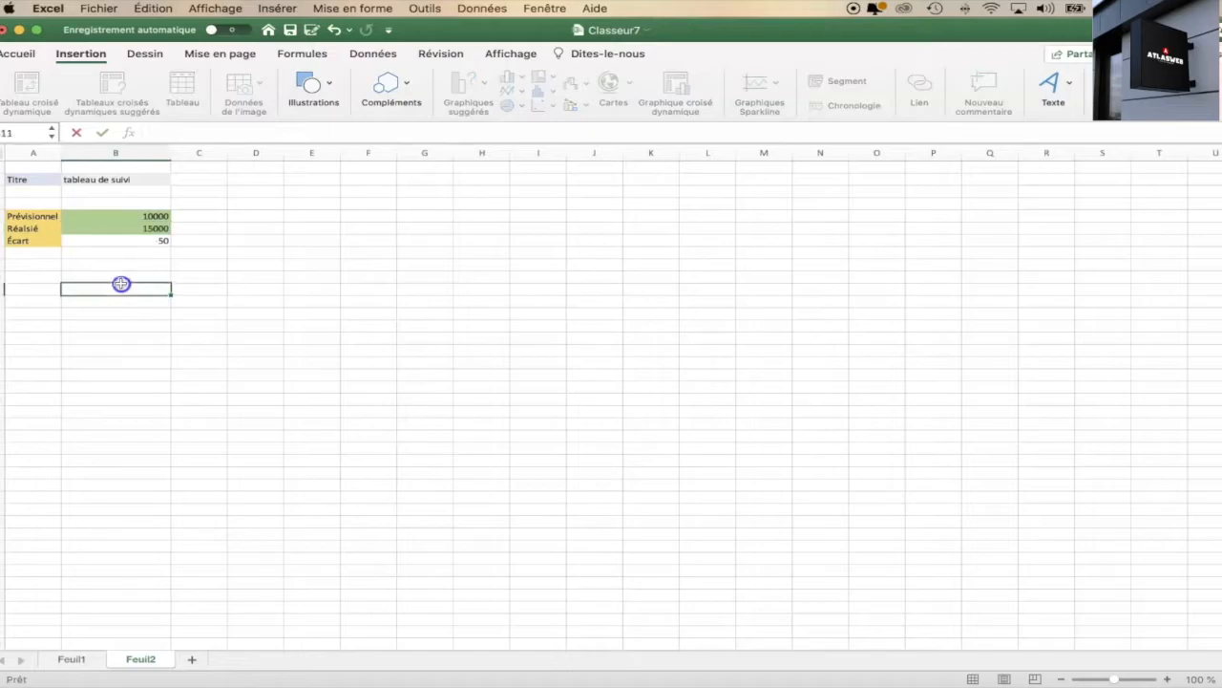
# Try 10000 as the Réalisé amount in cell B6, and restore it to 5000.
pyautogui.click(156, 228)
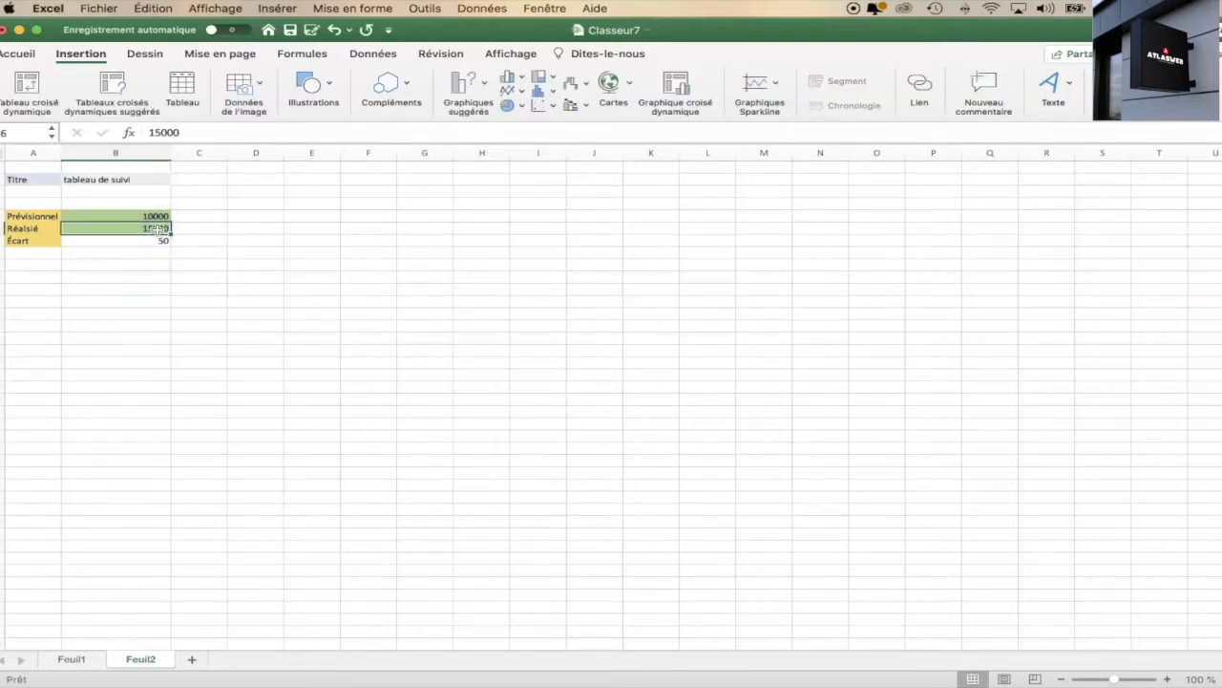
pyautogui.write('1')
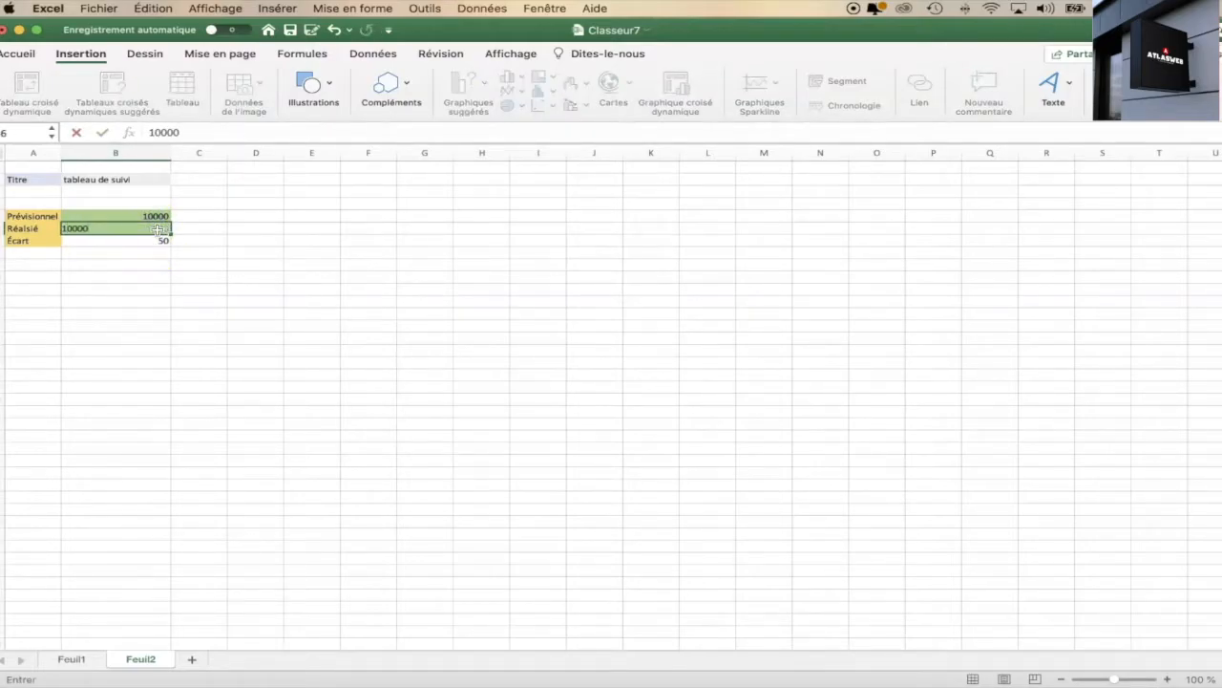
pyautogui.click(133, 243)
pyautogui.click(145, 228)
pyautogui.click(151, 263)
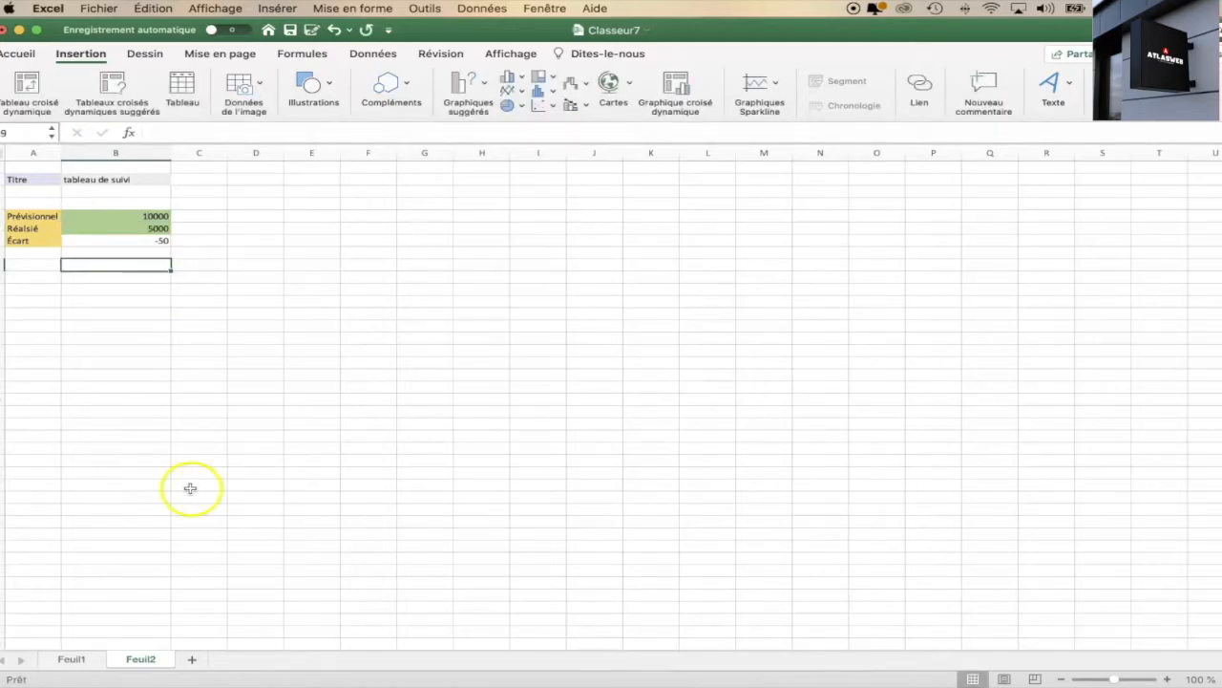
# Add a new worksheet and draw a rectangle about 5.64" wide and 2.68" high across columns B to H.
pyautogui.click(192, 659)
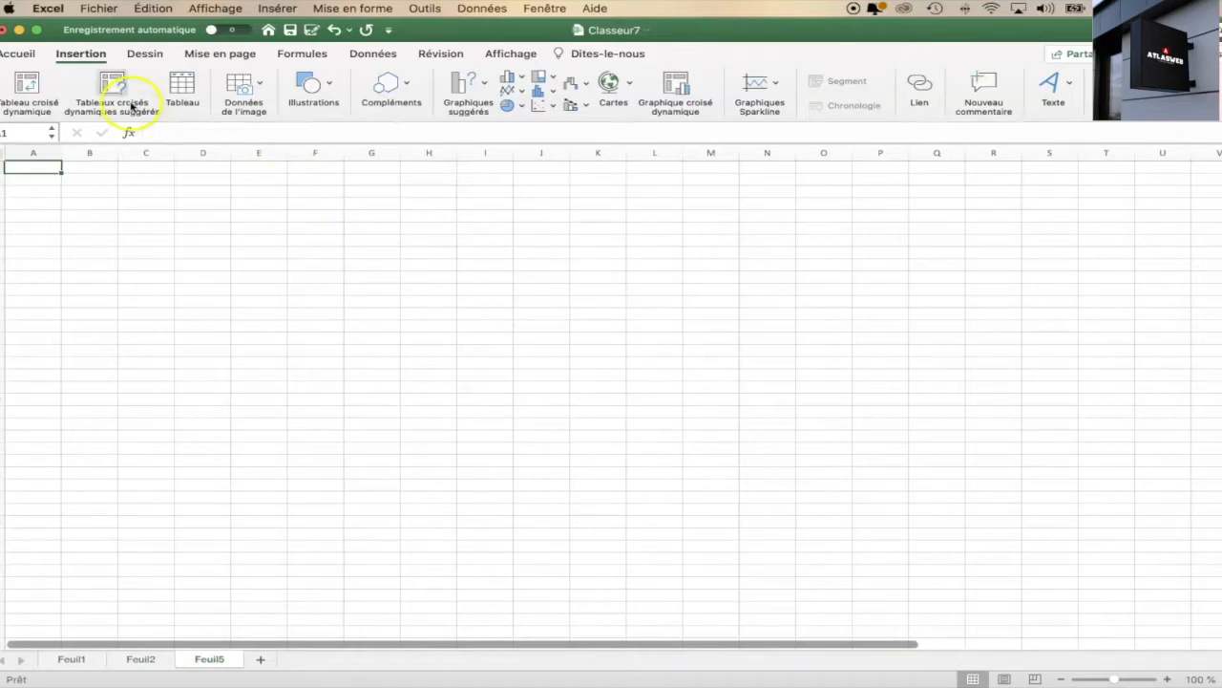
pyautogui.click(330, 87)
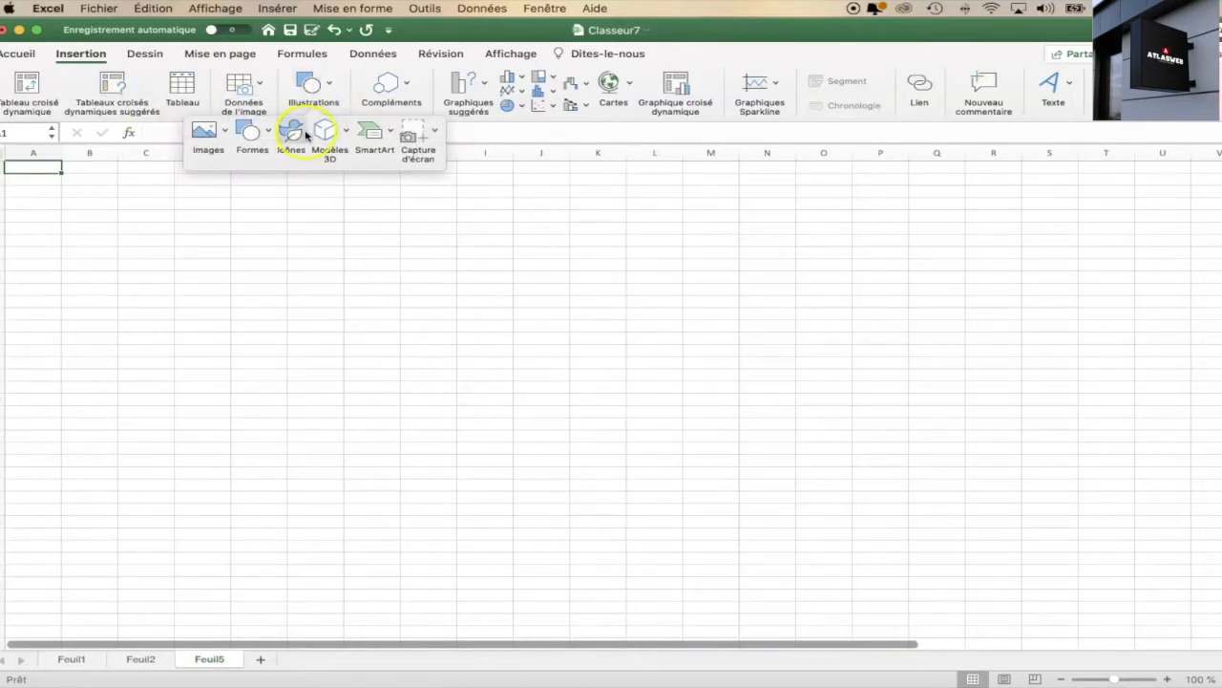
pyautogui.click(259, 135)
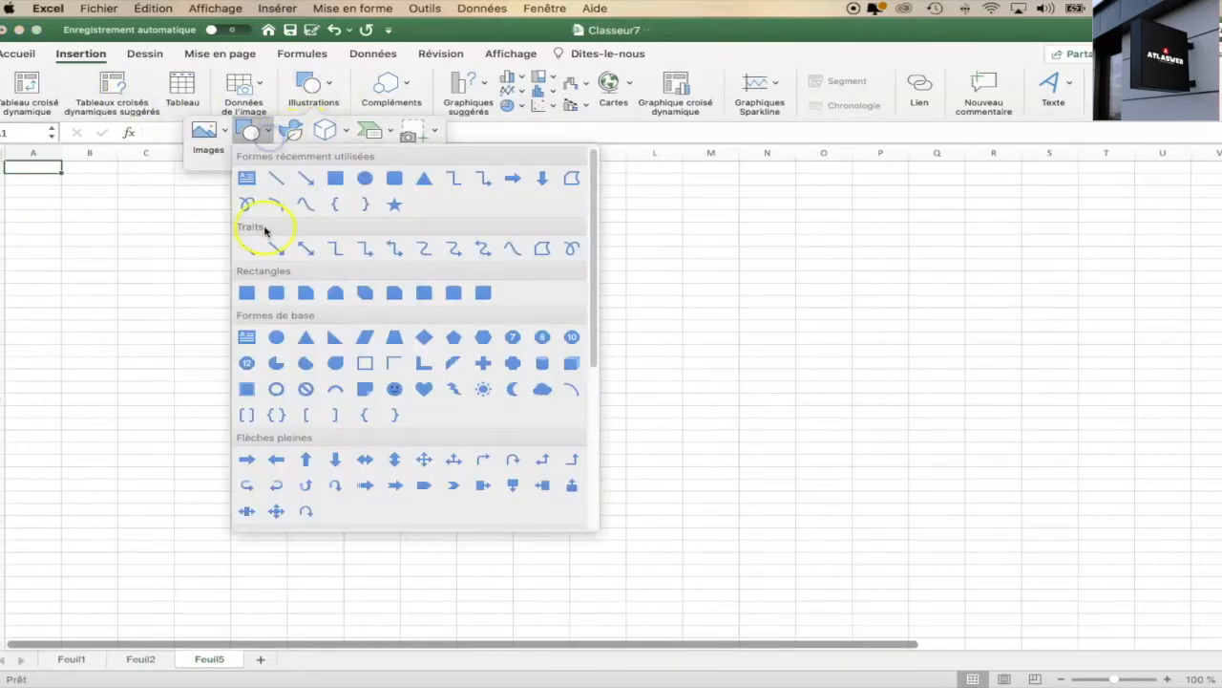
pyautogui.click(336, 186)
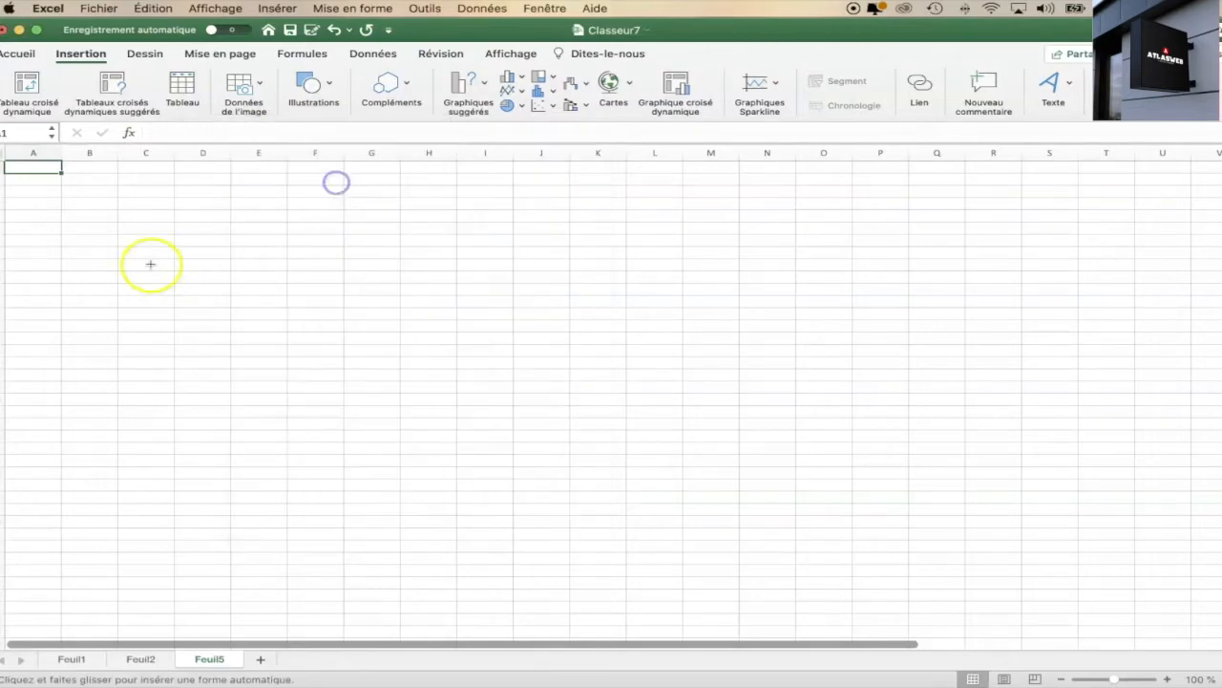
pyautogui.moveTo(94, 199); pyautogui.dragTo(449, 346)
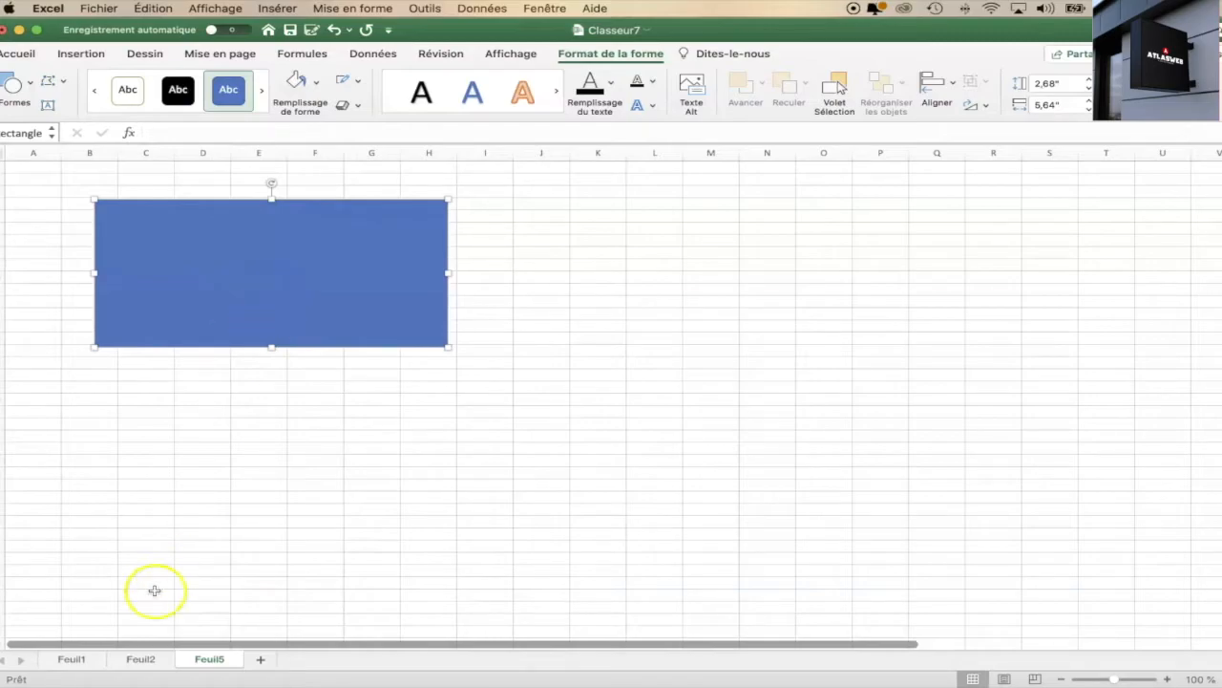
pyautogui.click(139, 660)
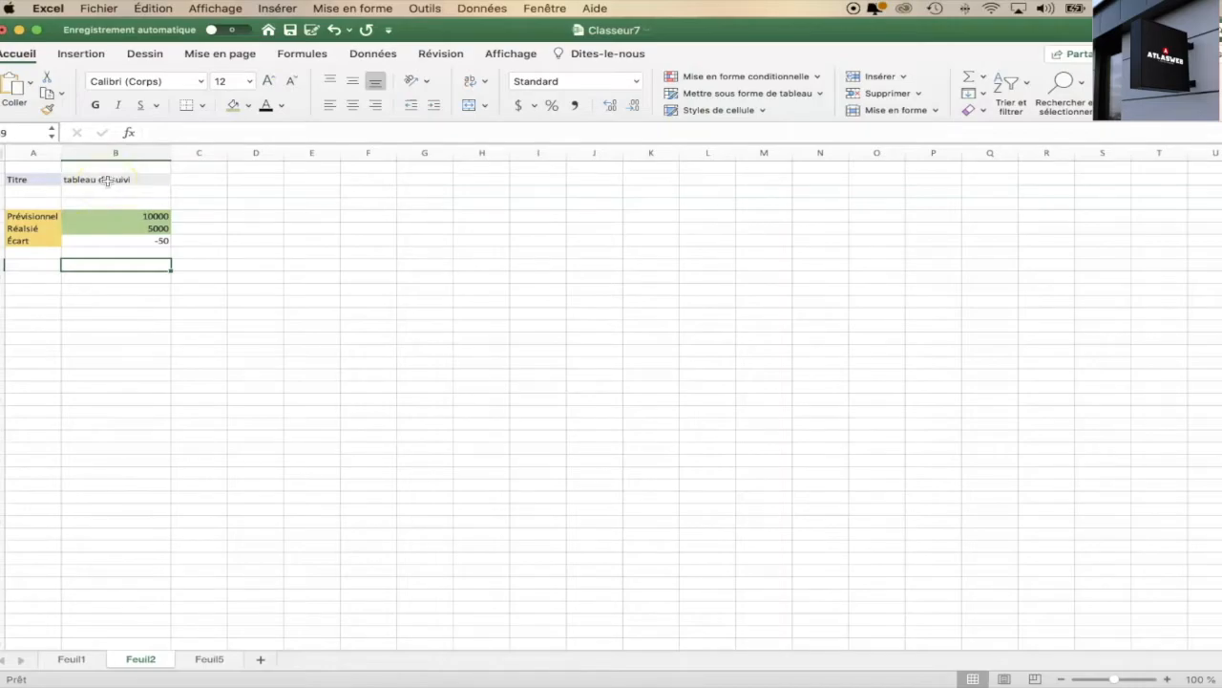
pyautogui.click(207, 659)
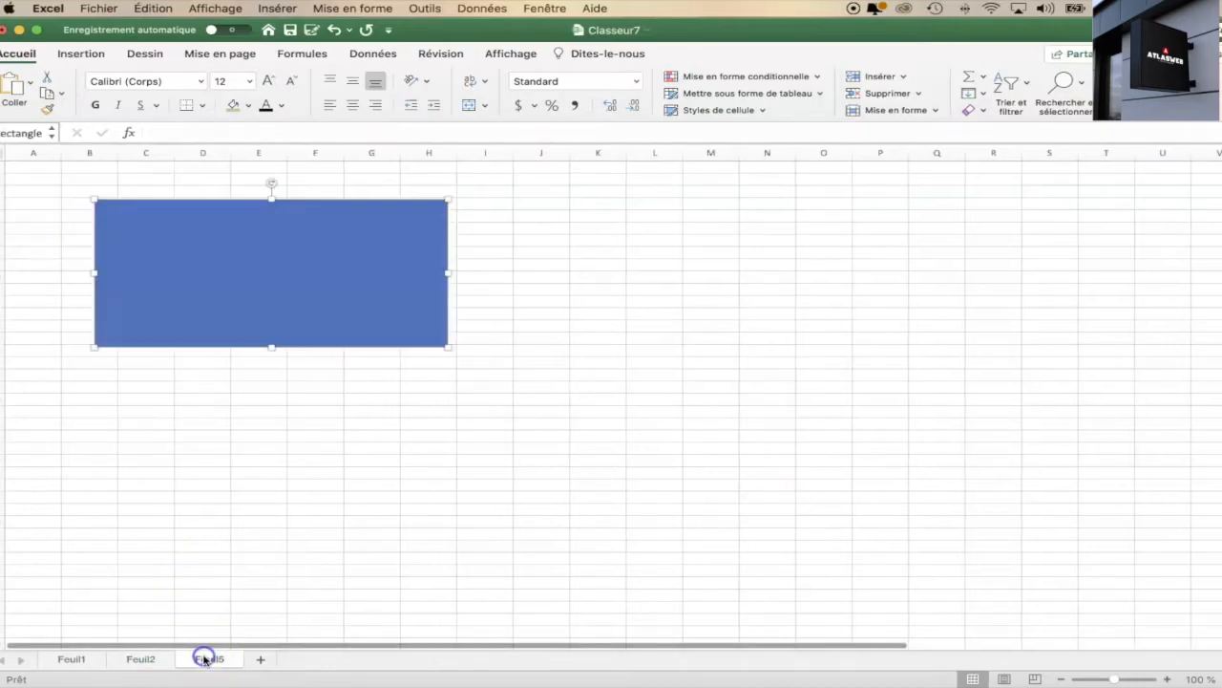
pyautogui.click(141, 659)
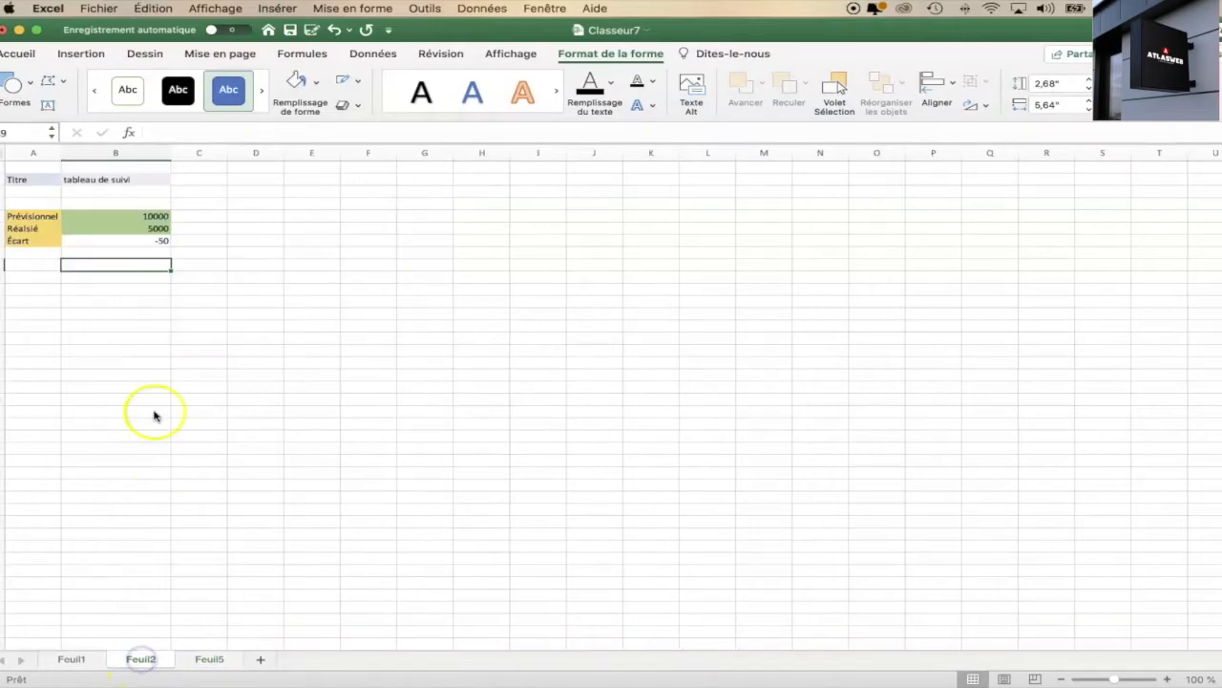
pyautogui.click(207, 659)
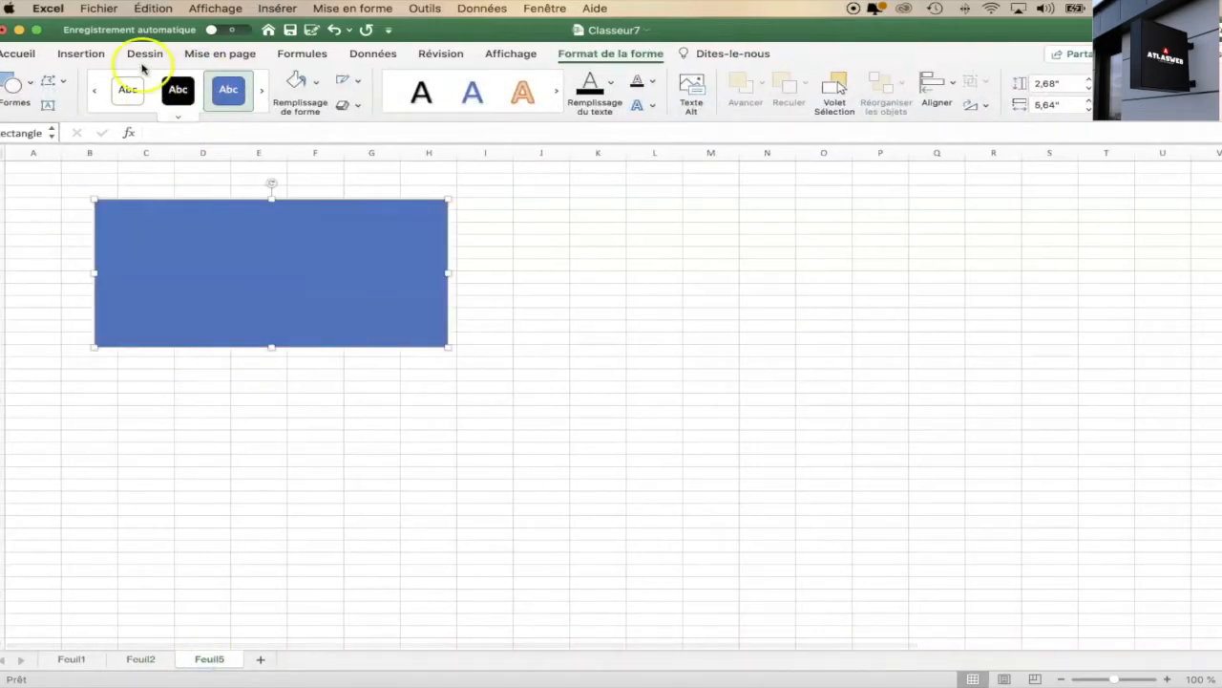
# Draw a small rectangle about 2.63" wide and 0.26" high near the upper edge of the large blue rectangle.
pyautogui.click(81, 53)
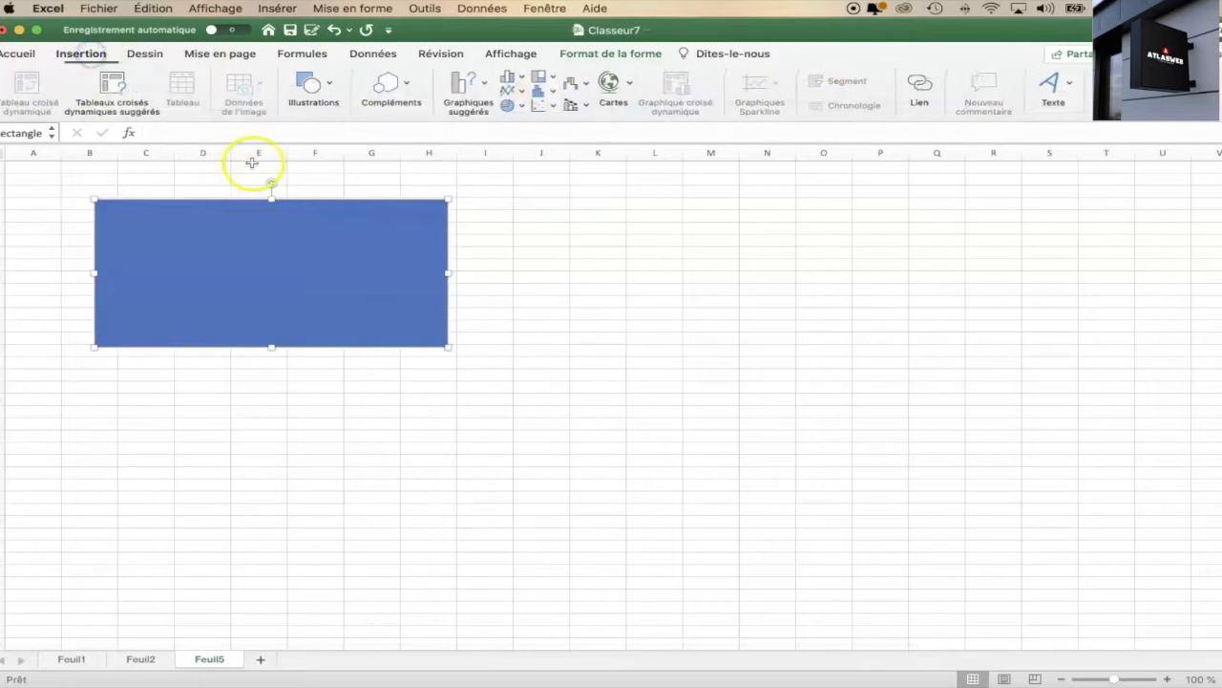
pyautogui.click(329, 87)
pyautogui.click(252, 131)
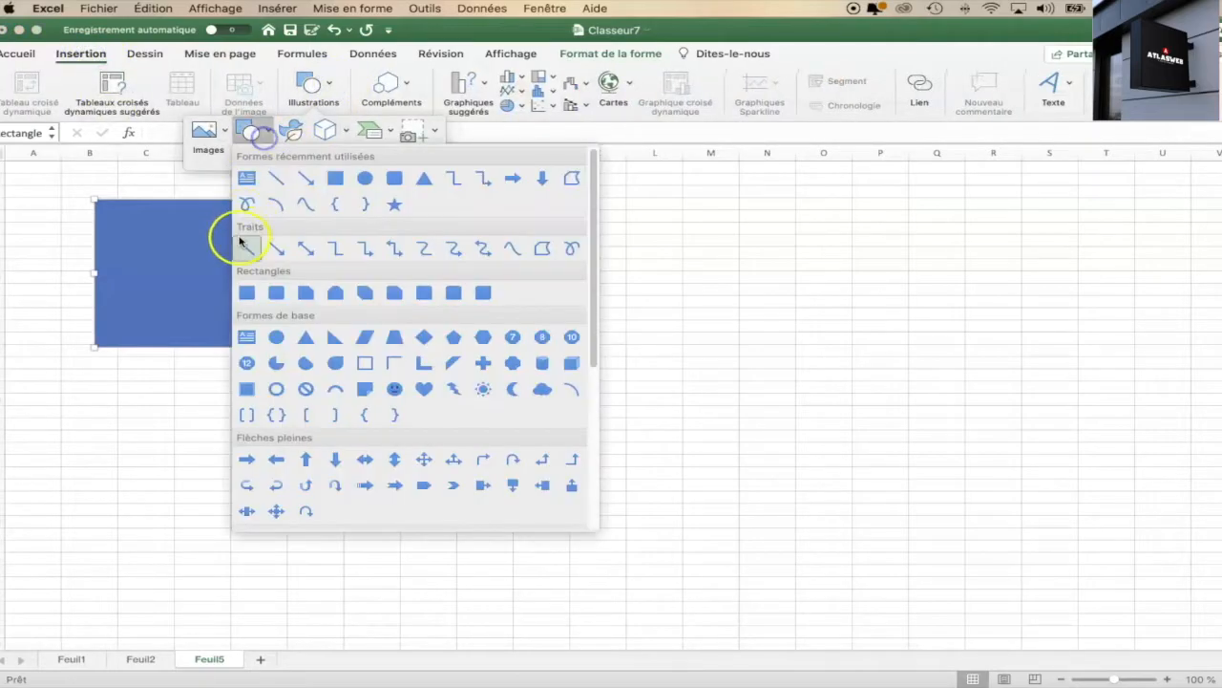
pyautogui.click(249, 292)
pyautogui.moveTo(181, 227); pyautogui.dragTo(344, 241)
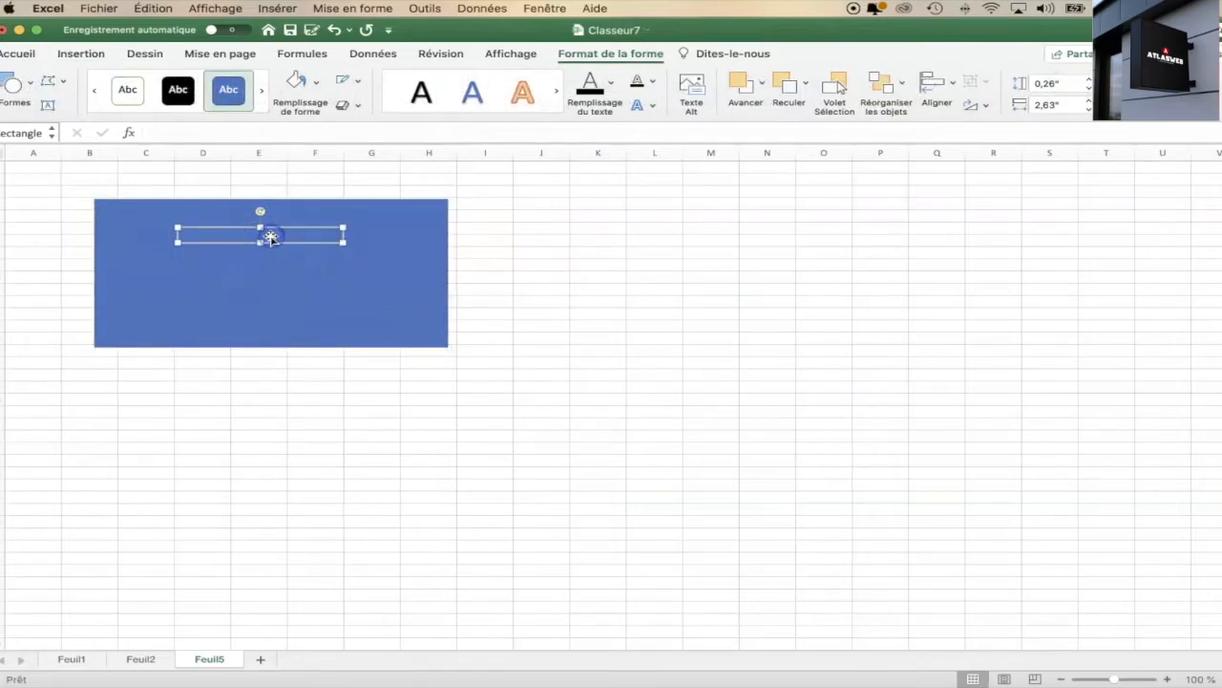
# Link the small rectangle's text to the title cell with the formula =Feuil2!B2.
pyautogui.click(240, 134)
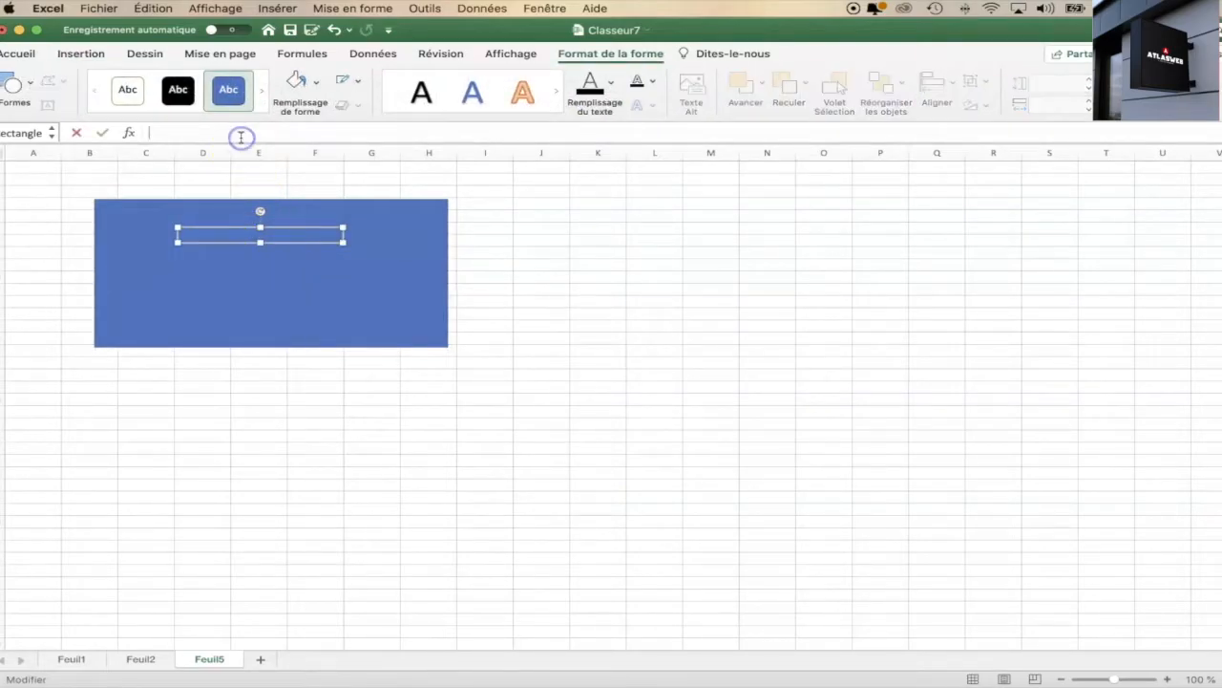
pyautogui.write('=')
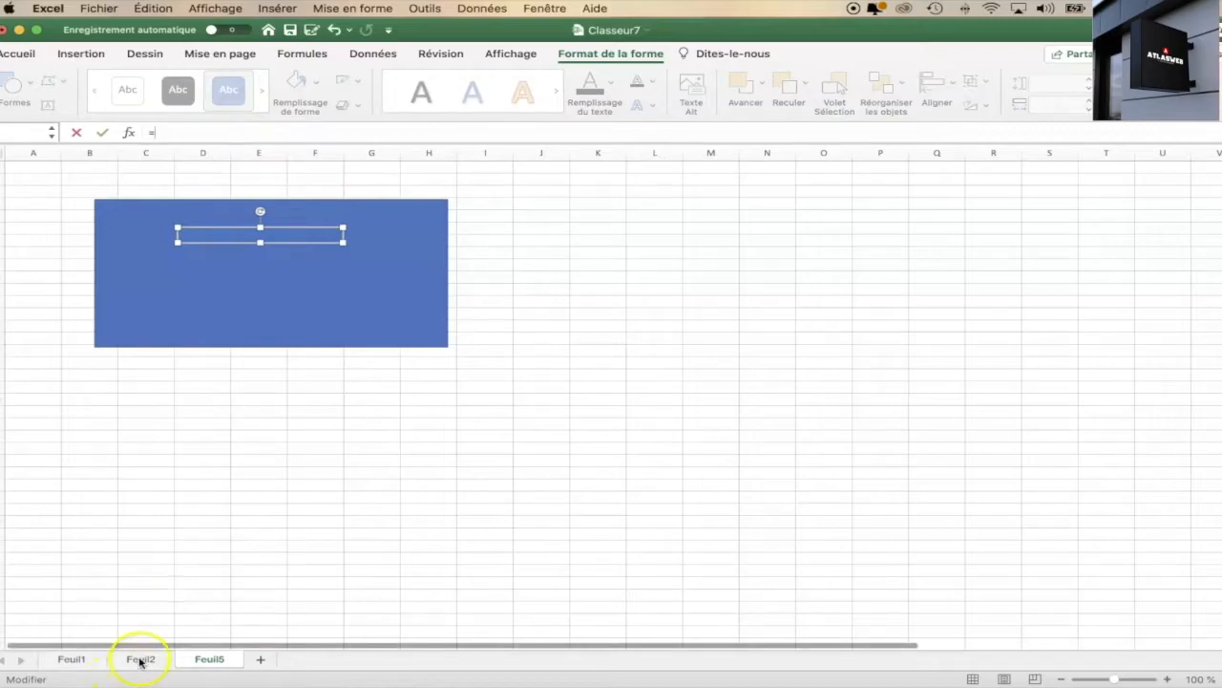
pyautogui.click(141, 659)
pyautogui.click(104, 179)
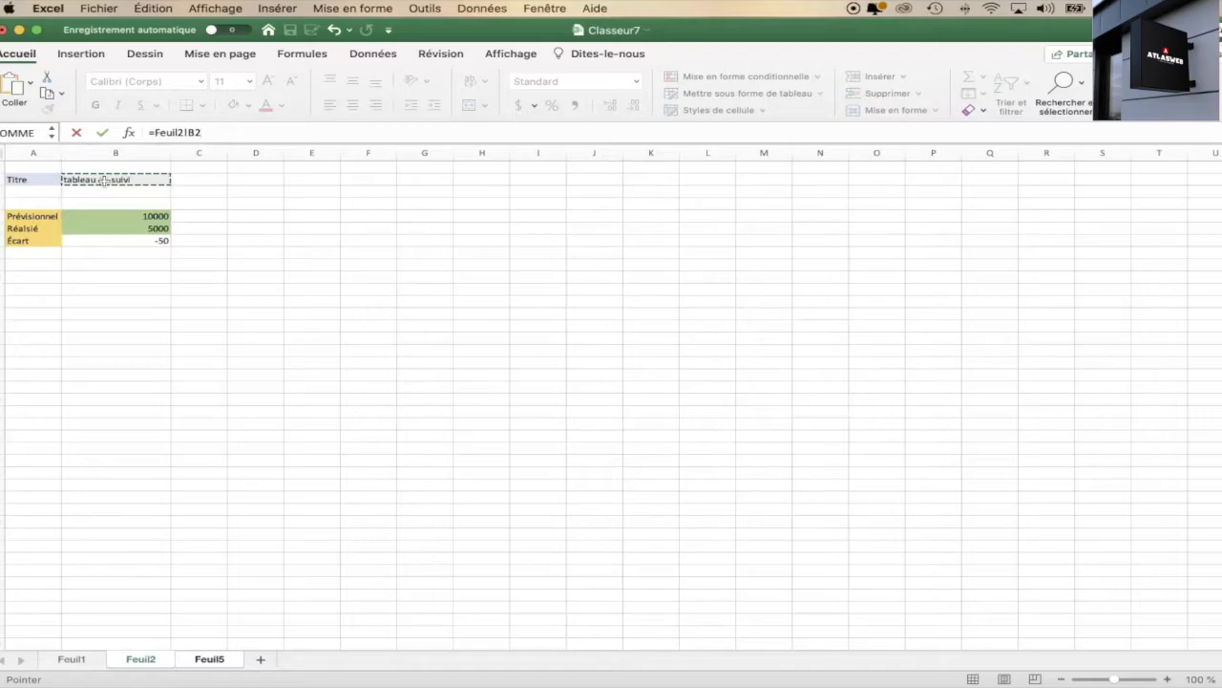
pyautogui.press('Return')
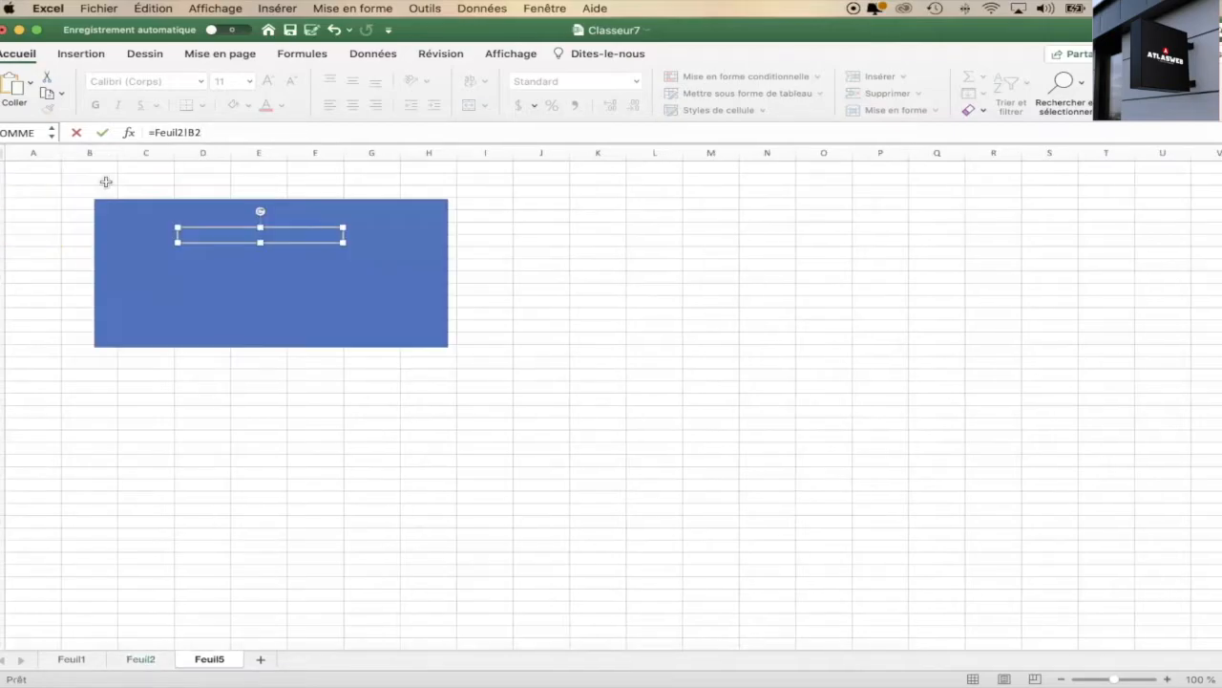
# Set the linked title text to font size 28 and enlarge its box to about 2.9" by 0.4".
pyautogui.click(237, 239)
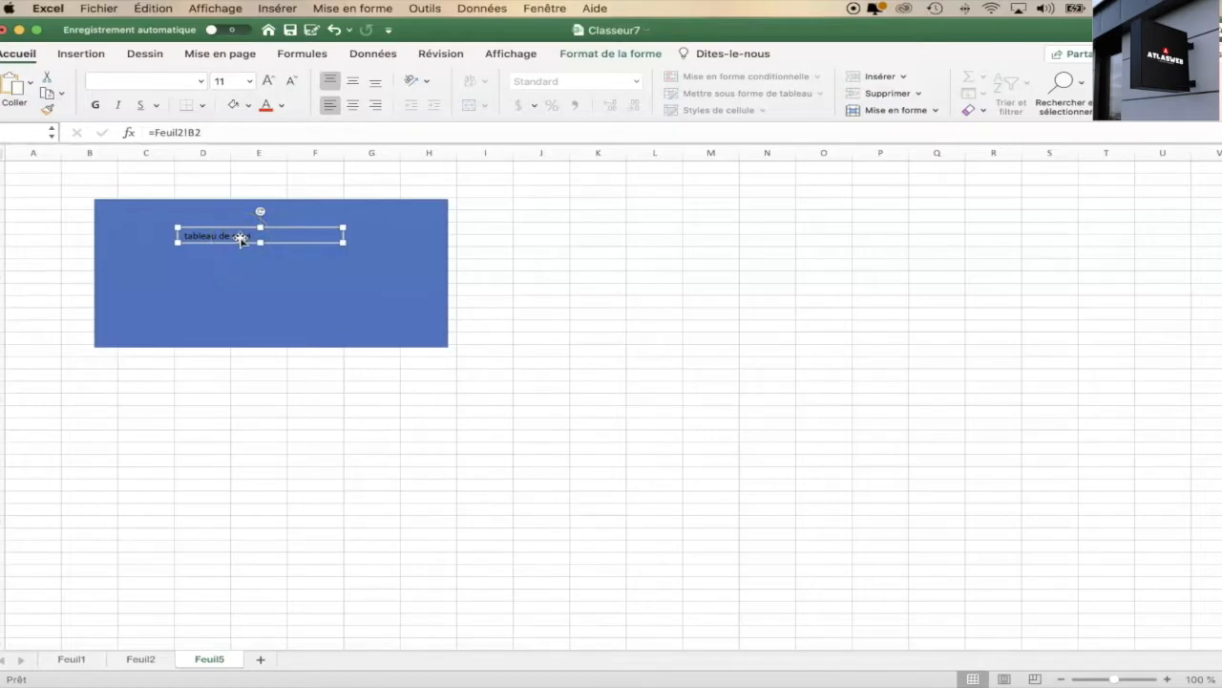
pyautogui.click(236, 241)
pyautogui.tripleClick(235, 235)
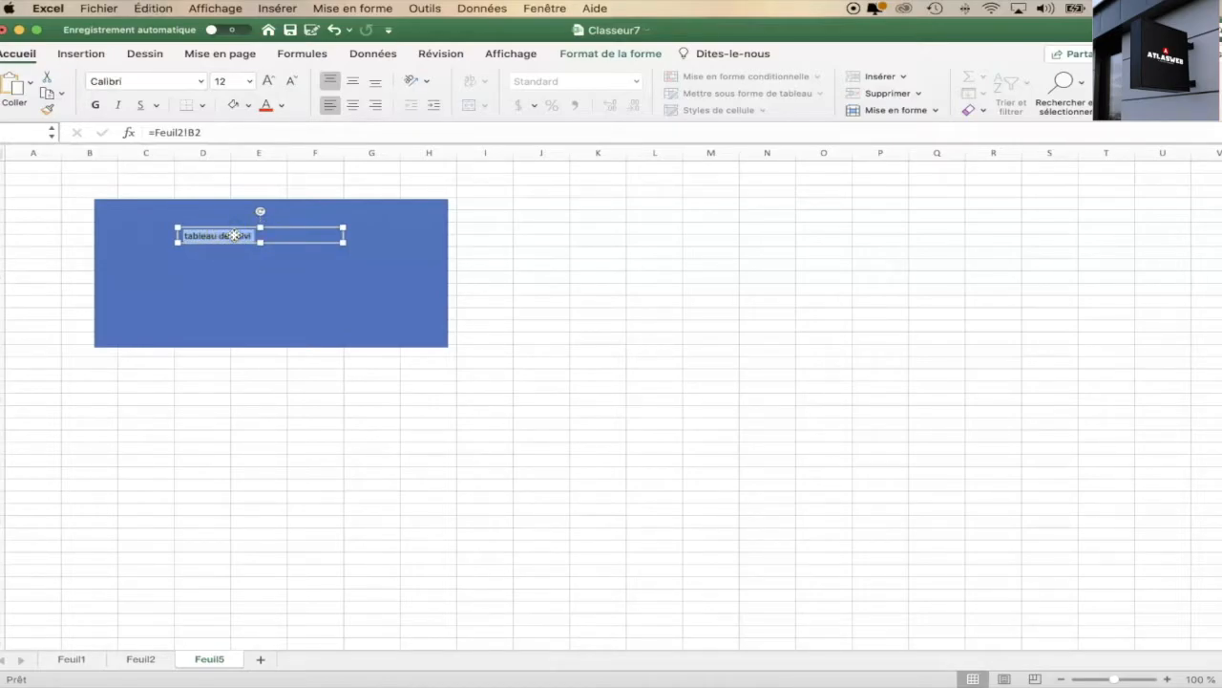
pyautogui.click(249, 84)
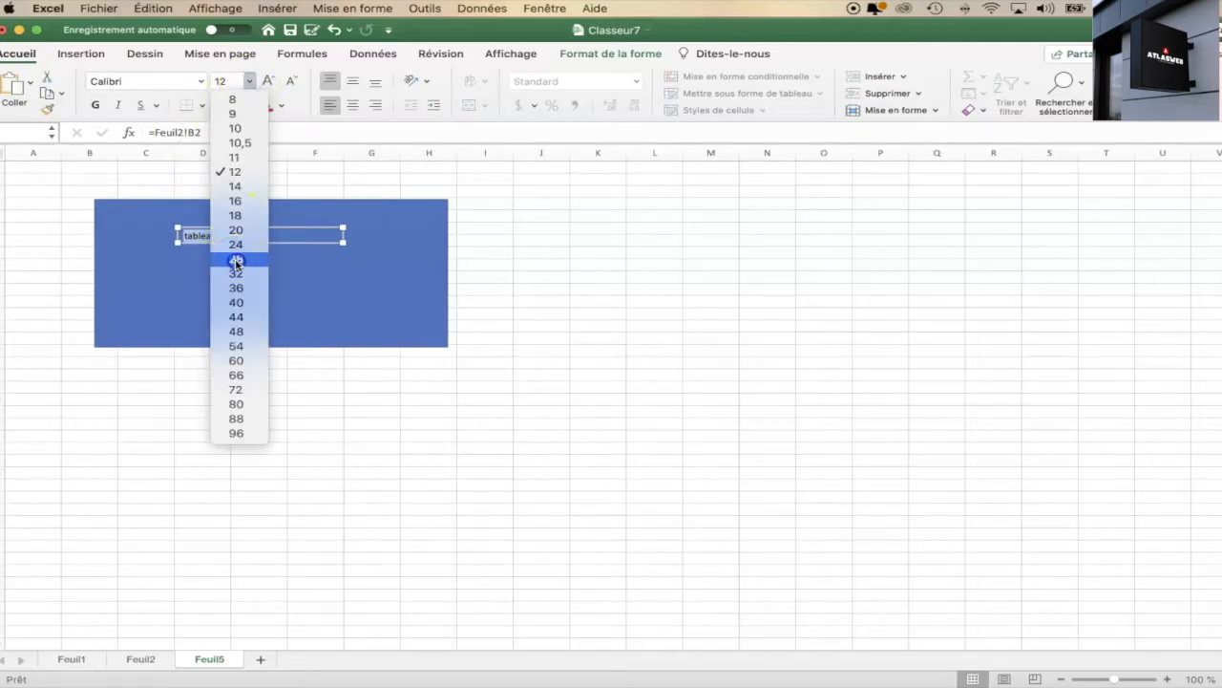
pyautogui.click(237, 260)
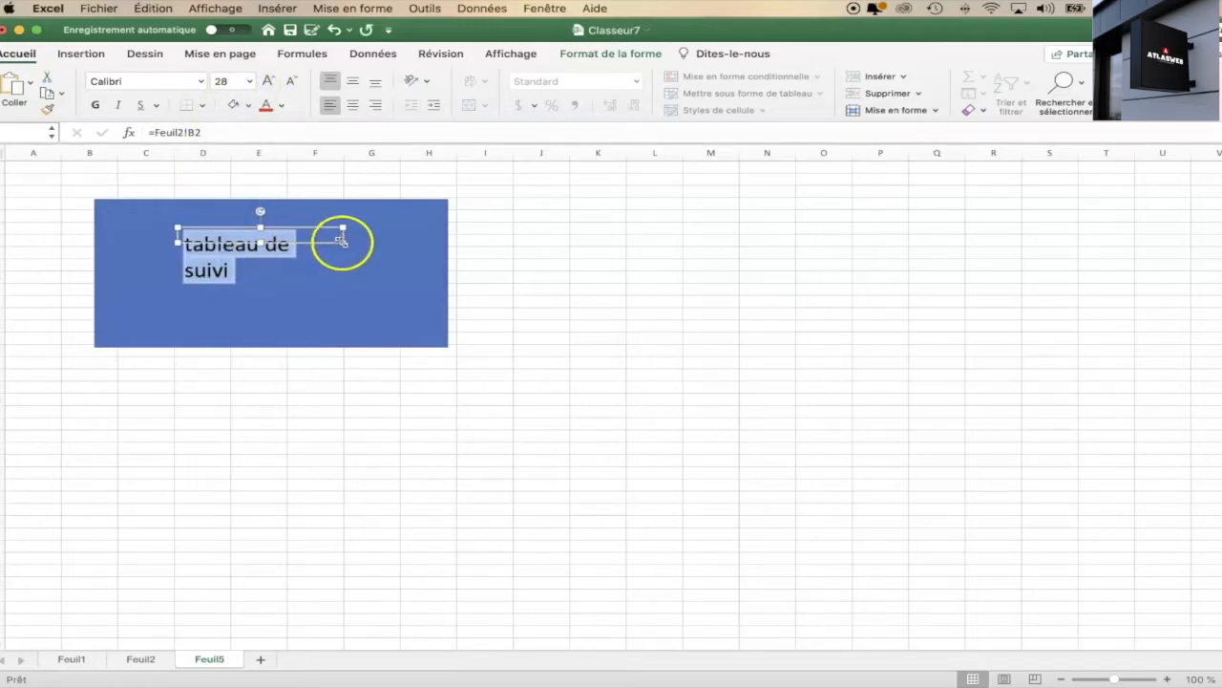
pyautogui.moveTo(342, 240); pyautogui.dragTo(360, 248)
pyautogui.click(307, 245)
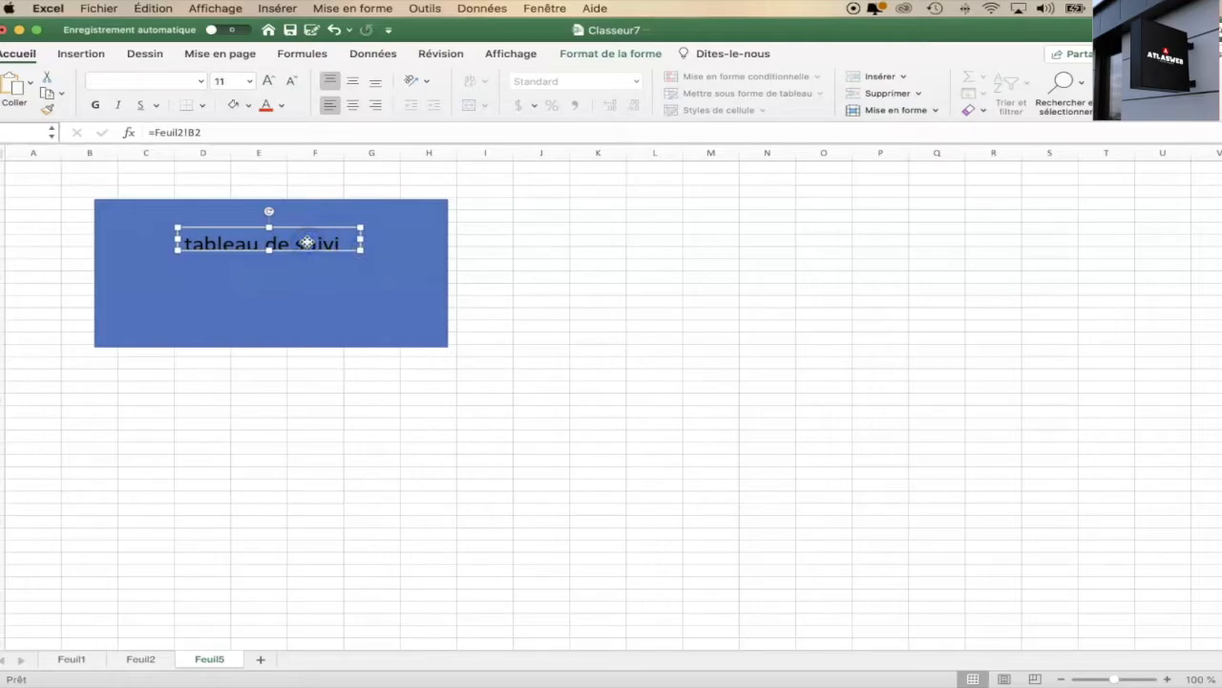
# Apply a green preset shape style to the title box and increase its height to about 0.64".
pyautogui.click(593, 54)
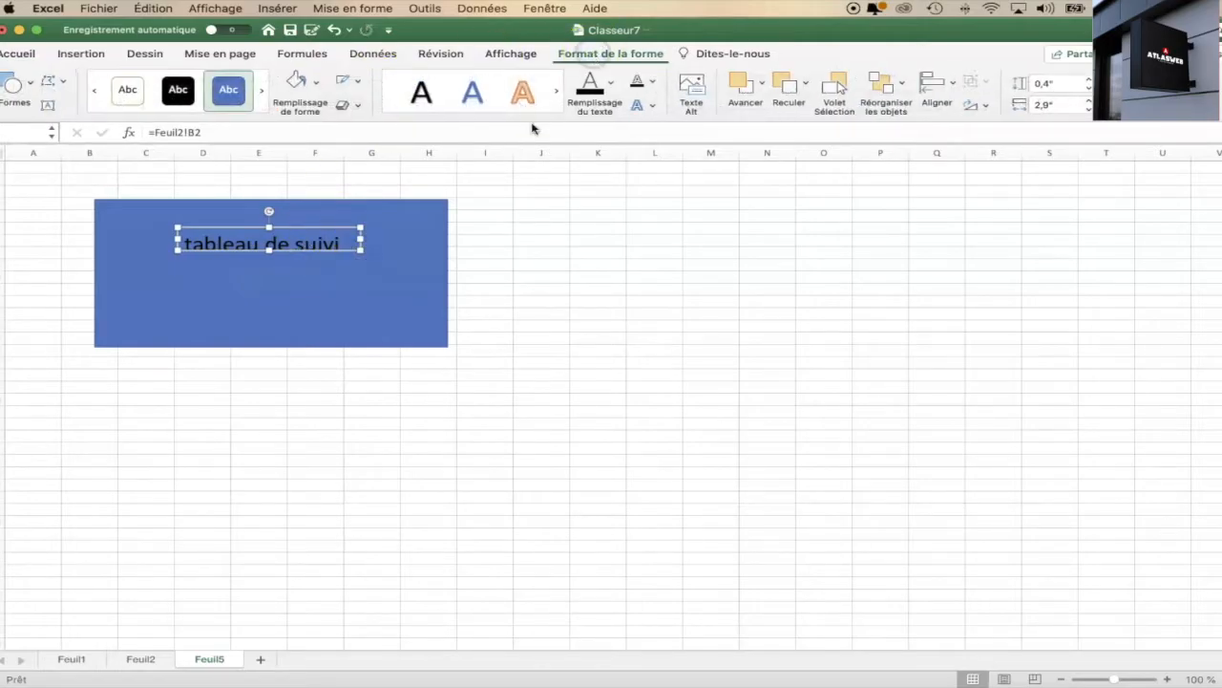
pyautogui.click(266, 97)
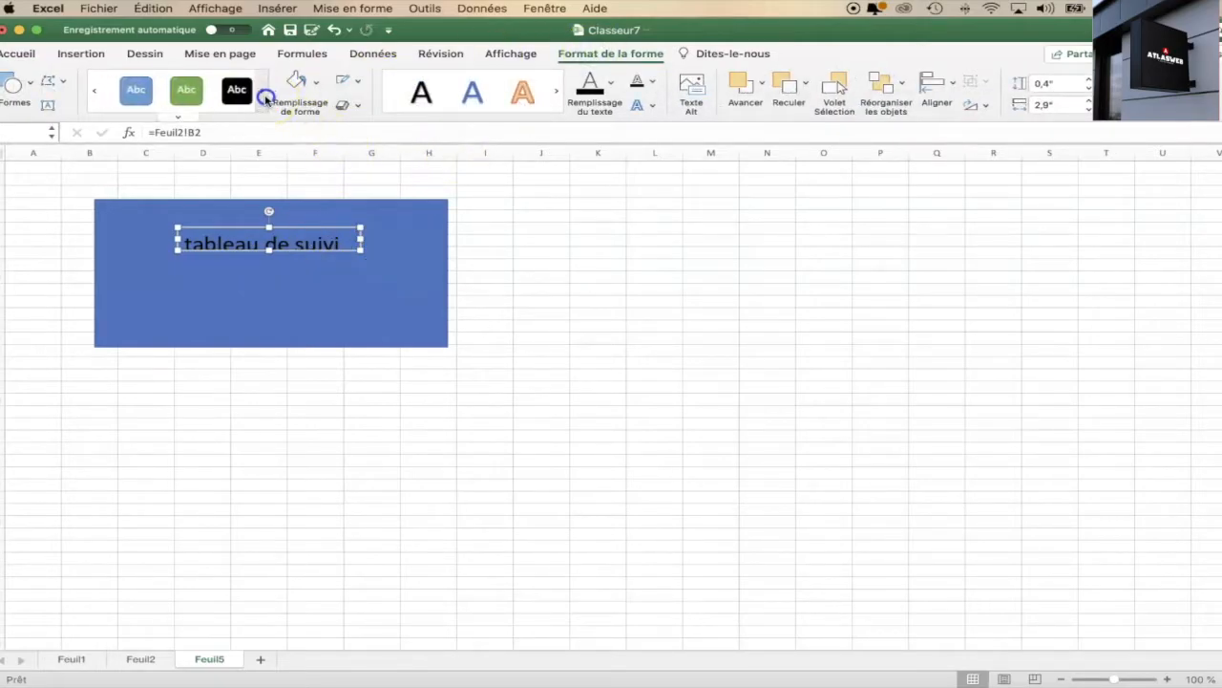
pyautogui.click(266, 97)
pyautogui.click(265, 97)
pyautogui.click(237, 99)
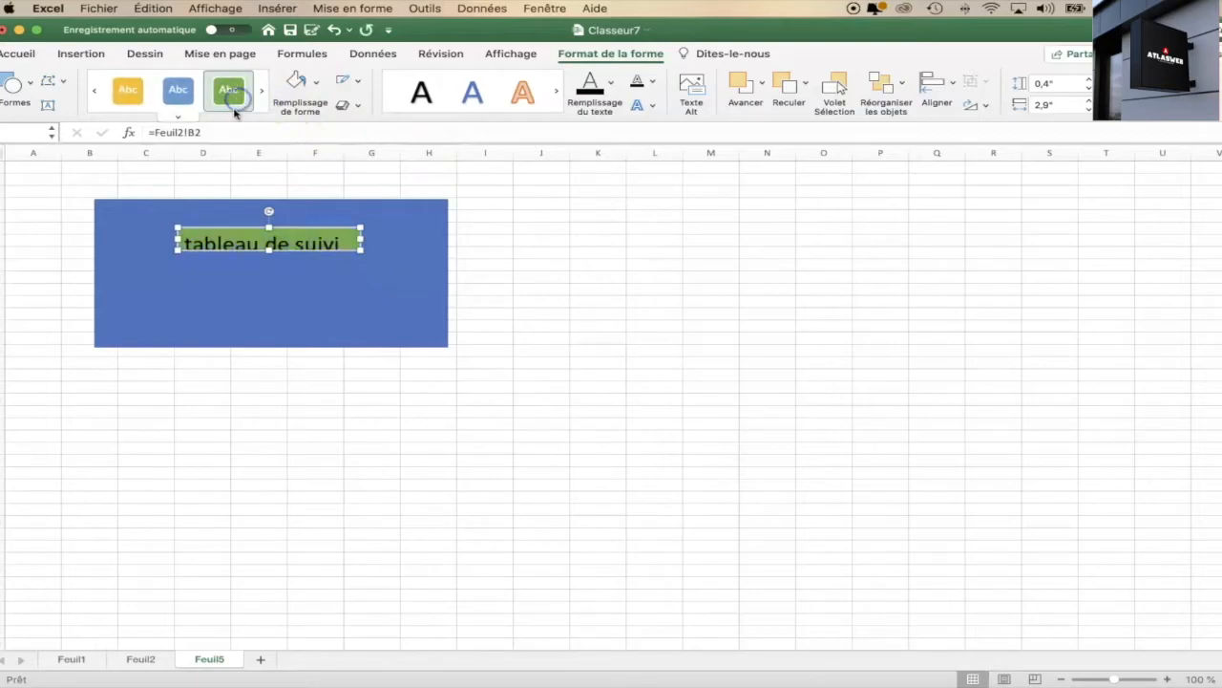
pyautogui.moveTo(269, 249); pyautogui.dragTo(303, 264)
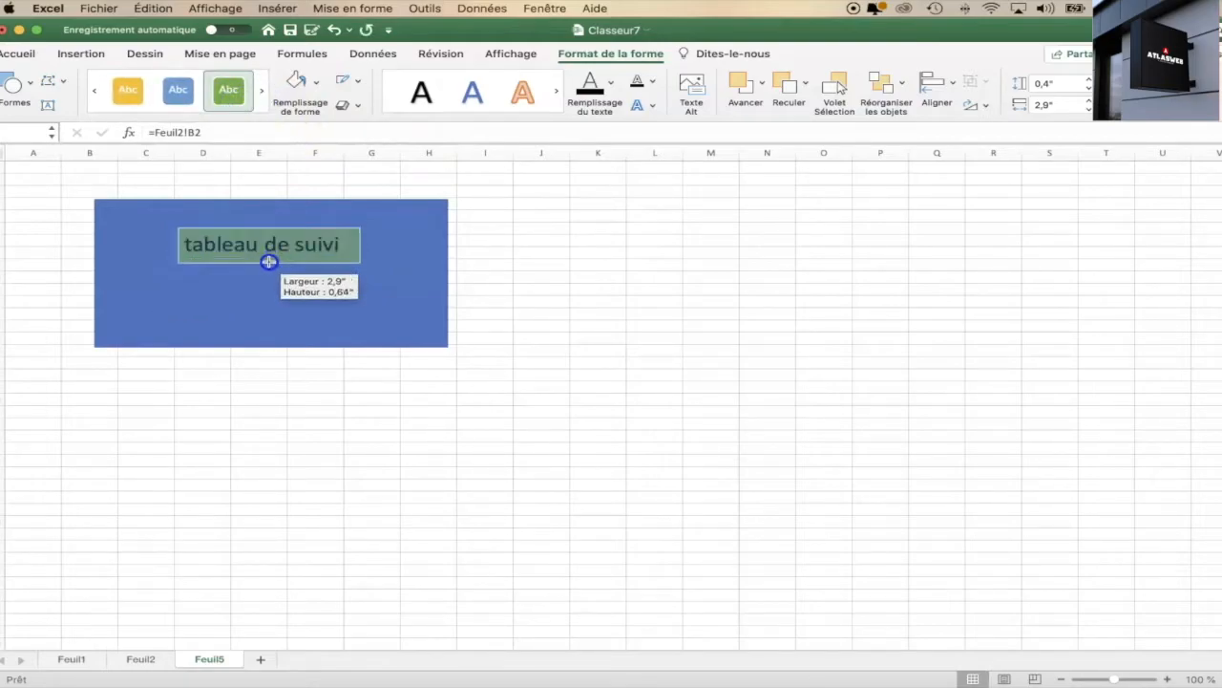
# Apply an orange gradient preset style to the large blue rectangle and enlarge it to about 6.13" by 3.57".
pyautogui.click(281, 283)
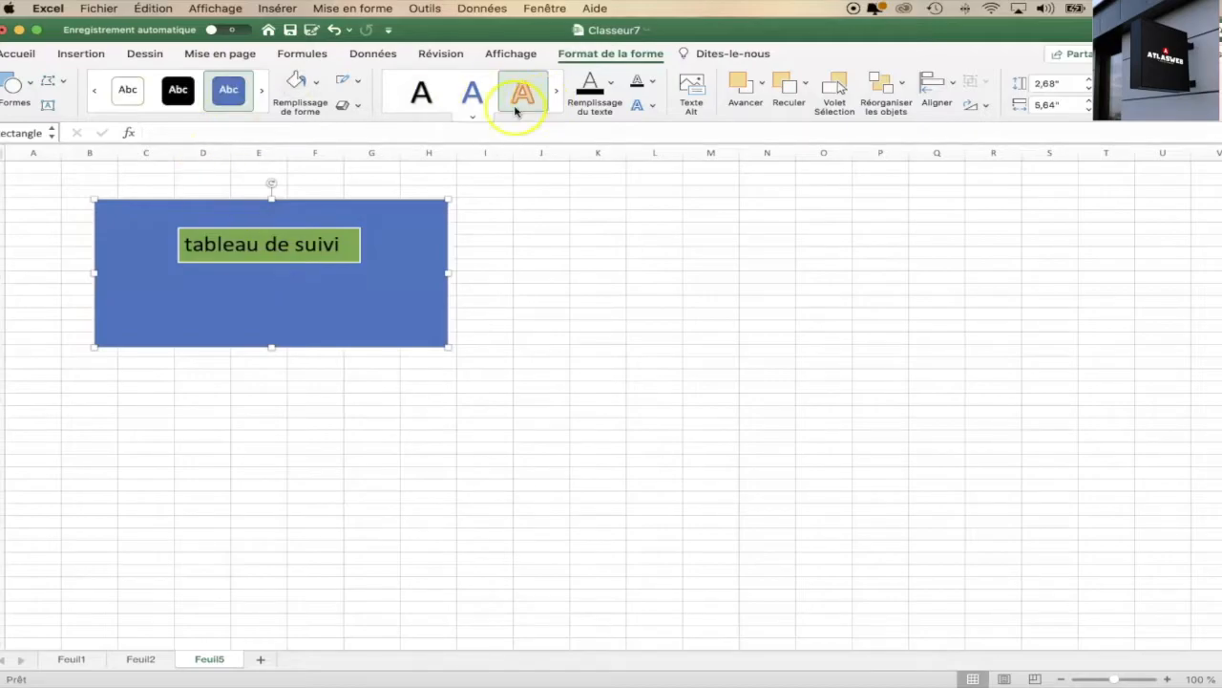
pyautogui.click(93, 91)
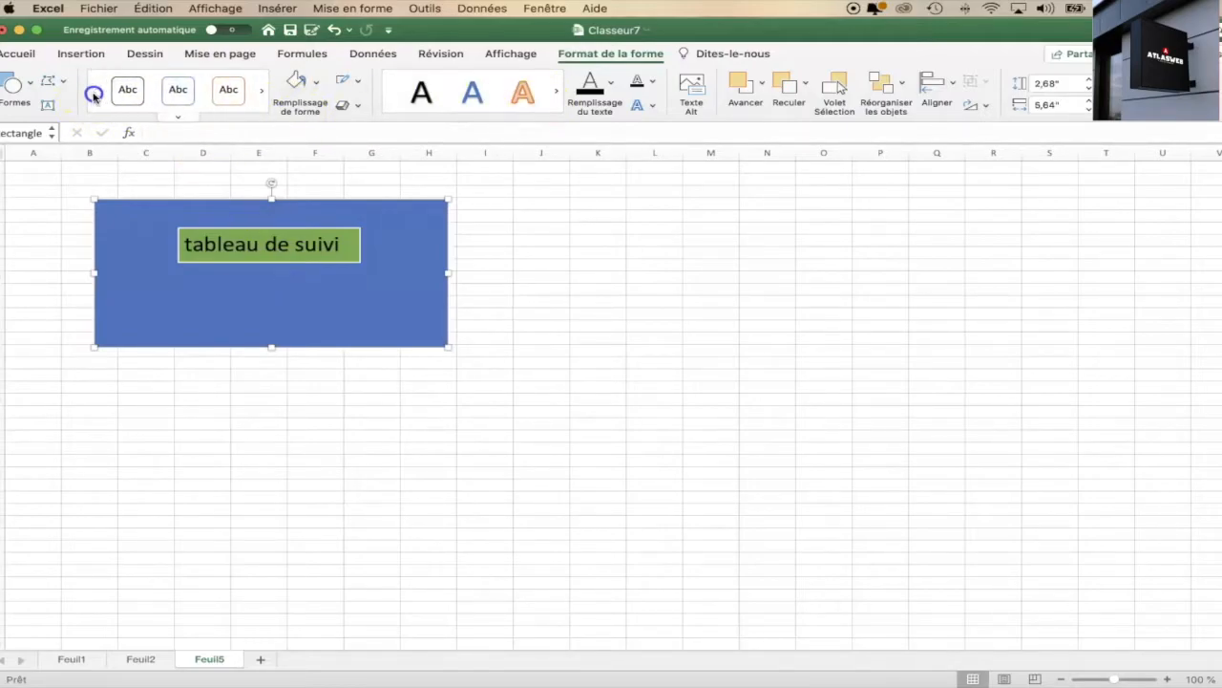
pyautogui.click(262, 90)
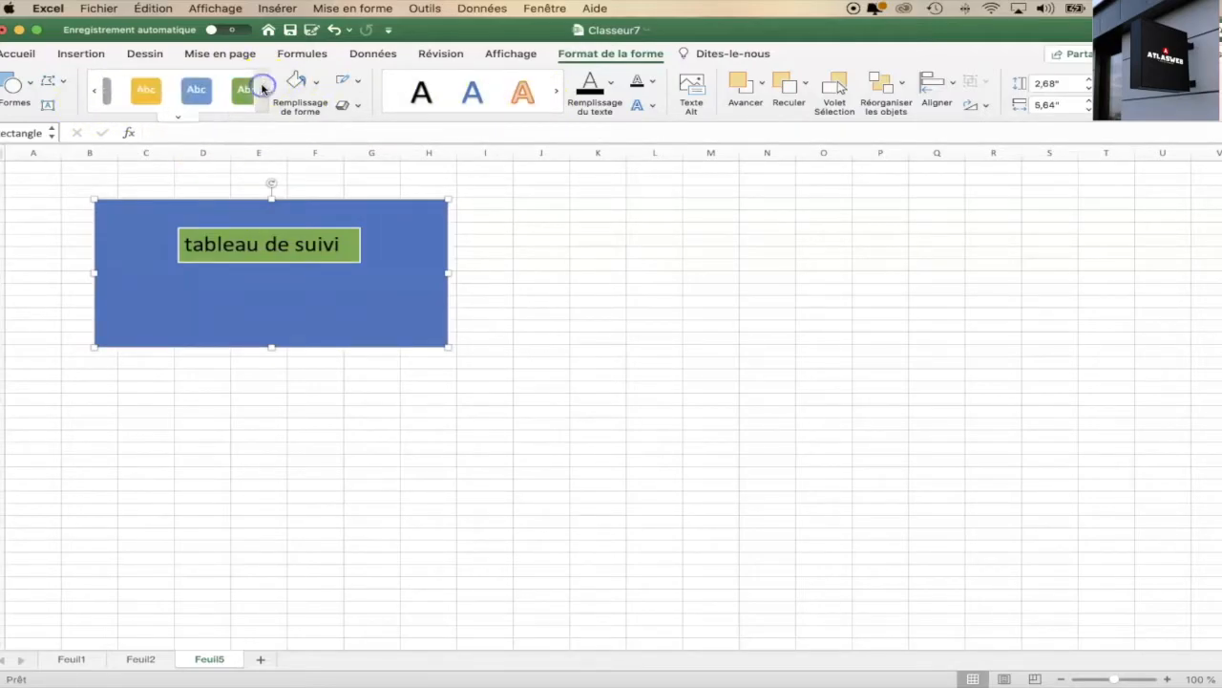
pyautogui.click(262, 89)
pyautogui.click(228, 90)
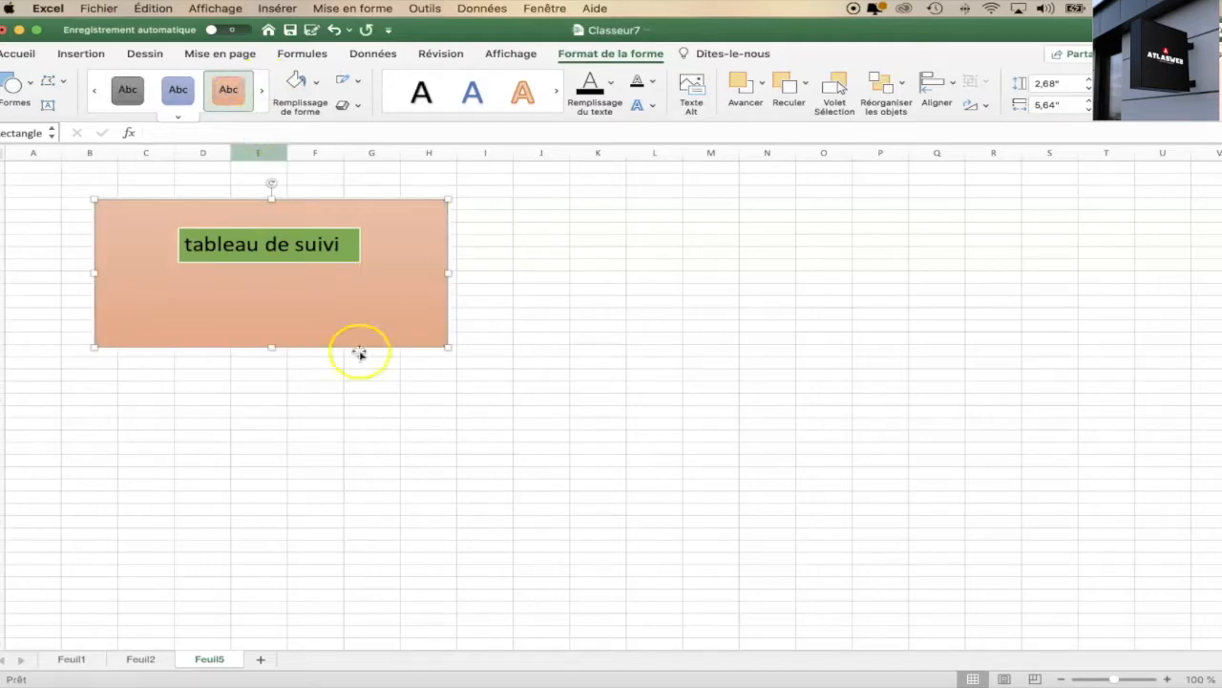
pyautogui.moveTo(448, 348); pyautogui.dragTo(480, 395)
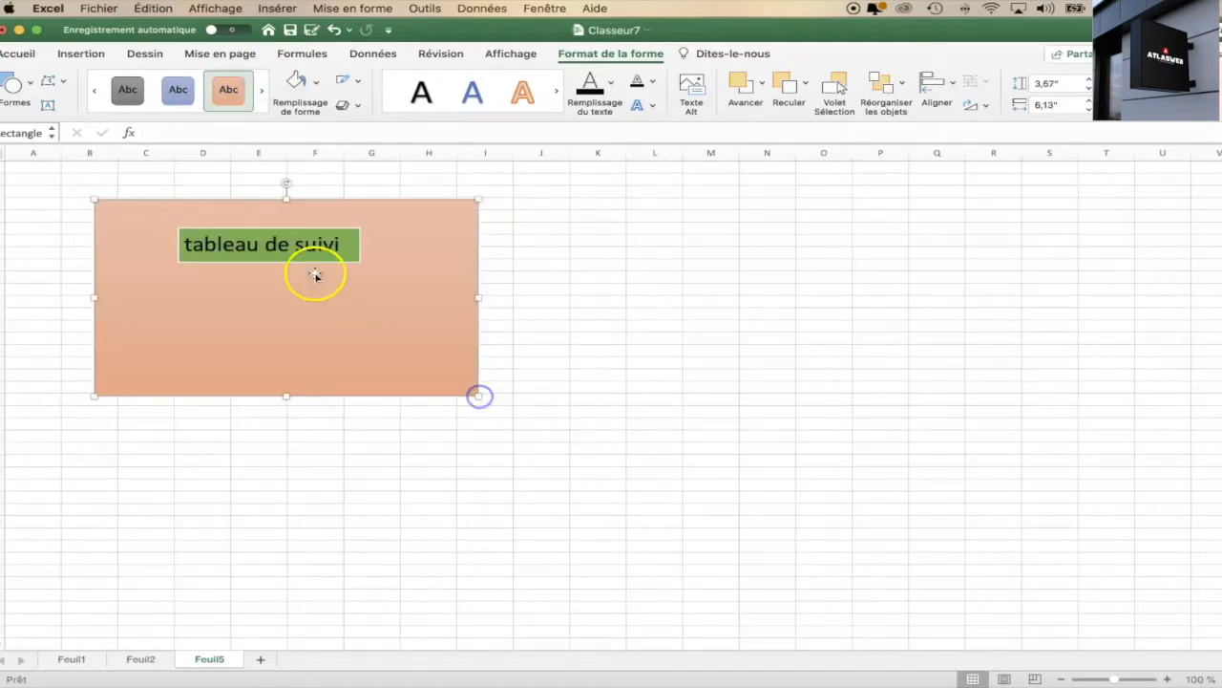
# Duplicate the green title box and place the copy directly beneath the original.
pyautogui.click(306, 248)
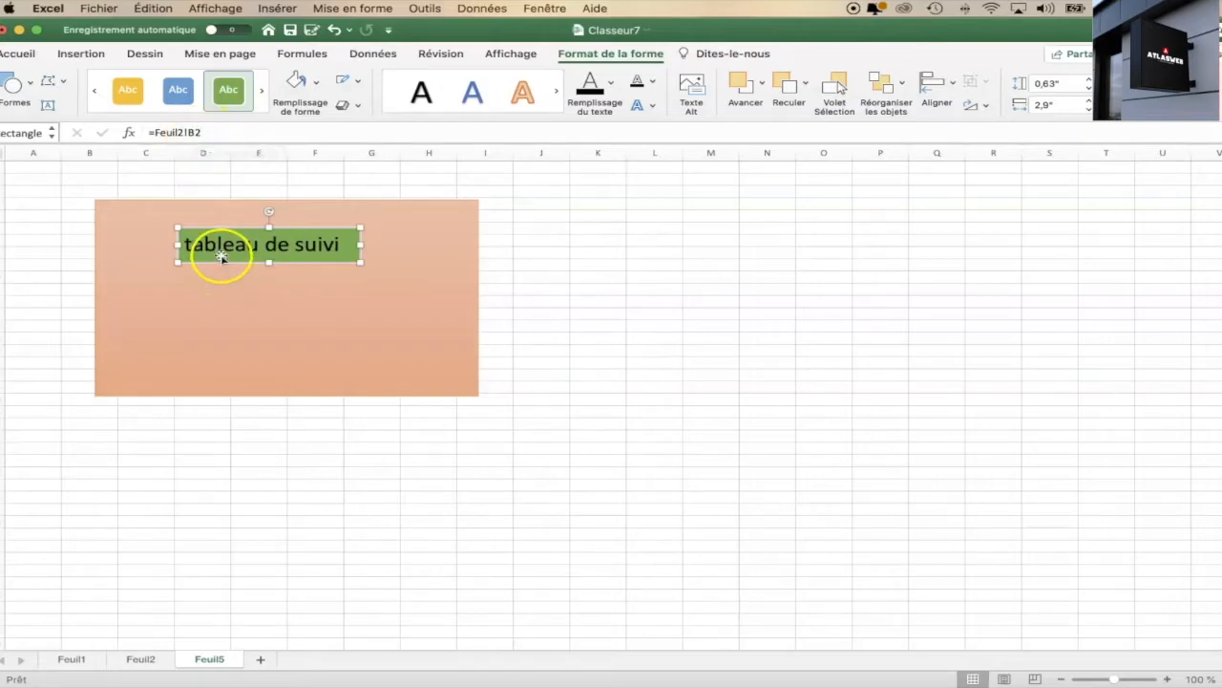
pyautogui.click(230, 298)
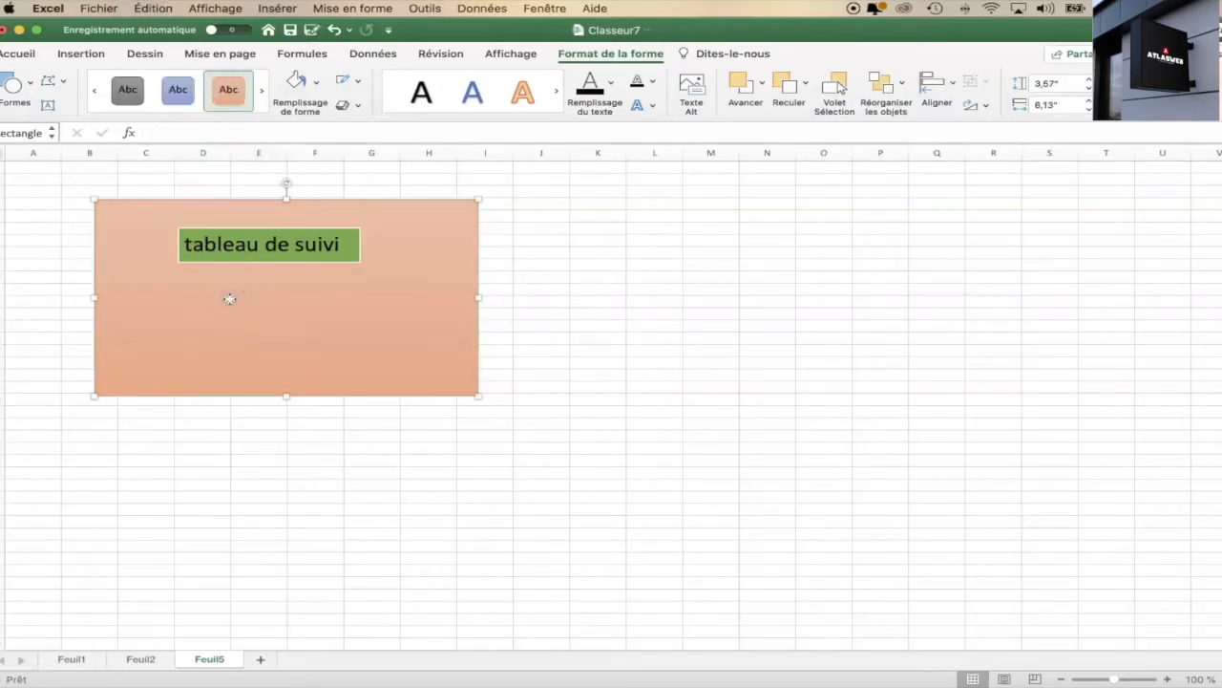
pyautogui.press('super+v')
pyautogui.moveTo(184, 210); pyautogui.dragTo(256, 288)
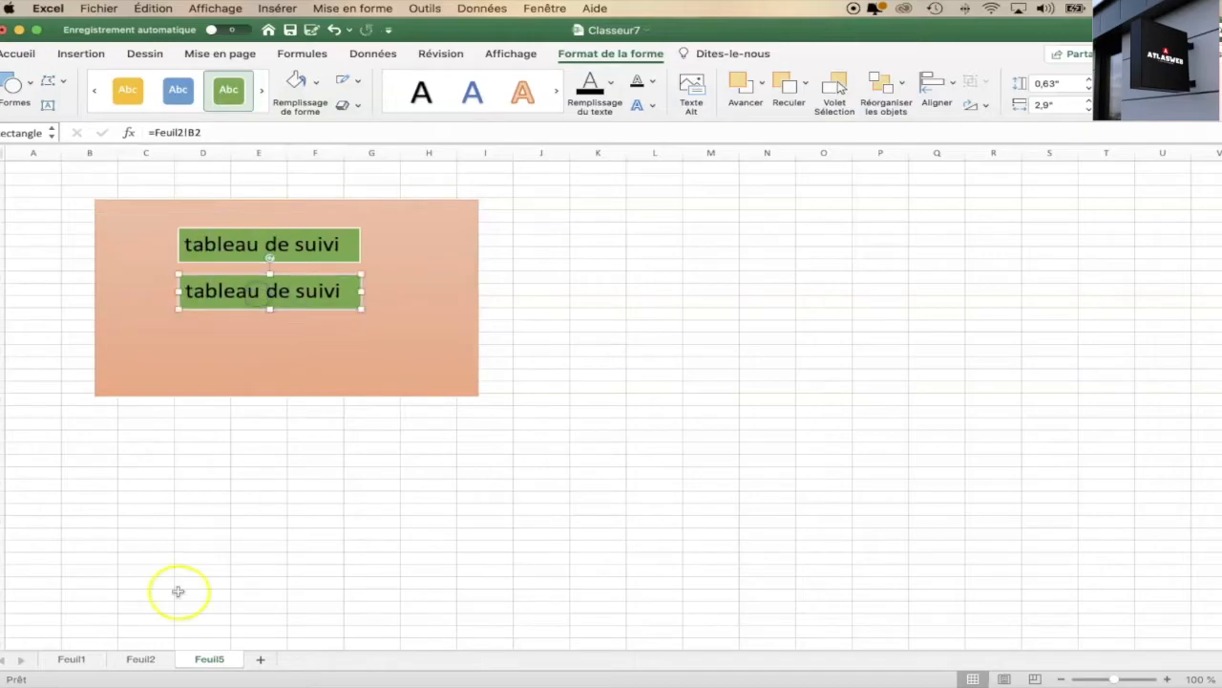
# Link the copied box to the Prévisionnel figure with the formula =Feuil2!B5.
pyautogui.click(130, 659)
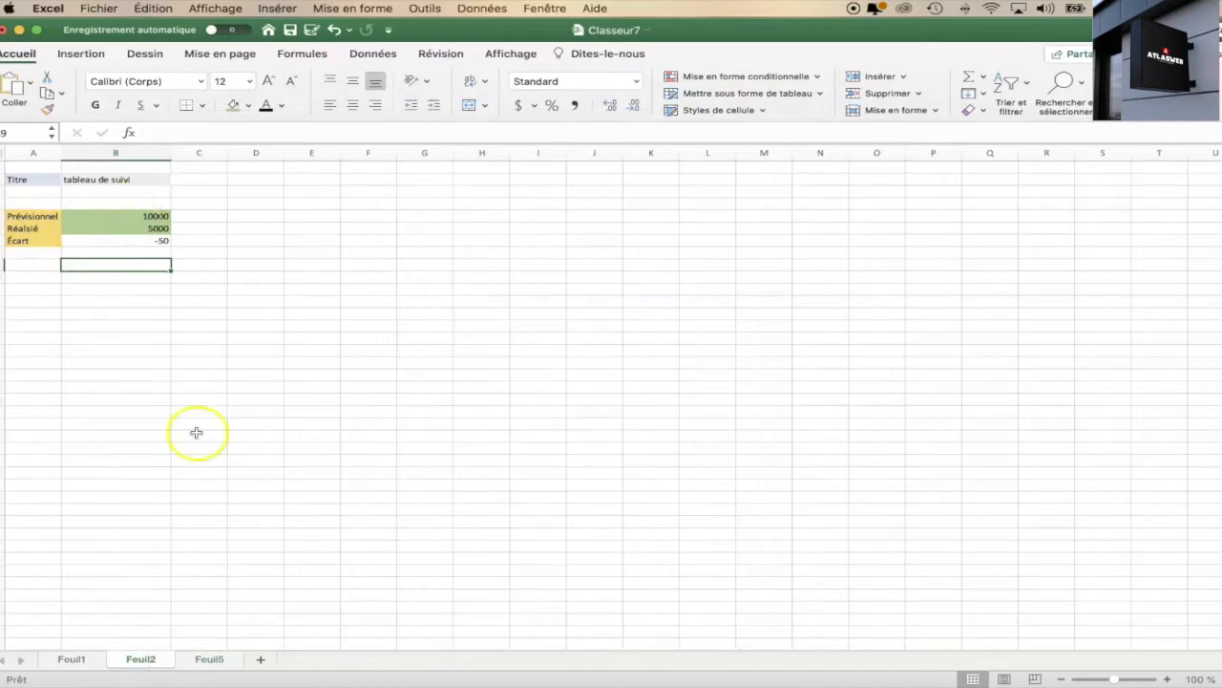
pyautogui.click(209, 659)
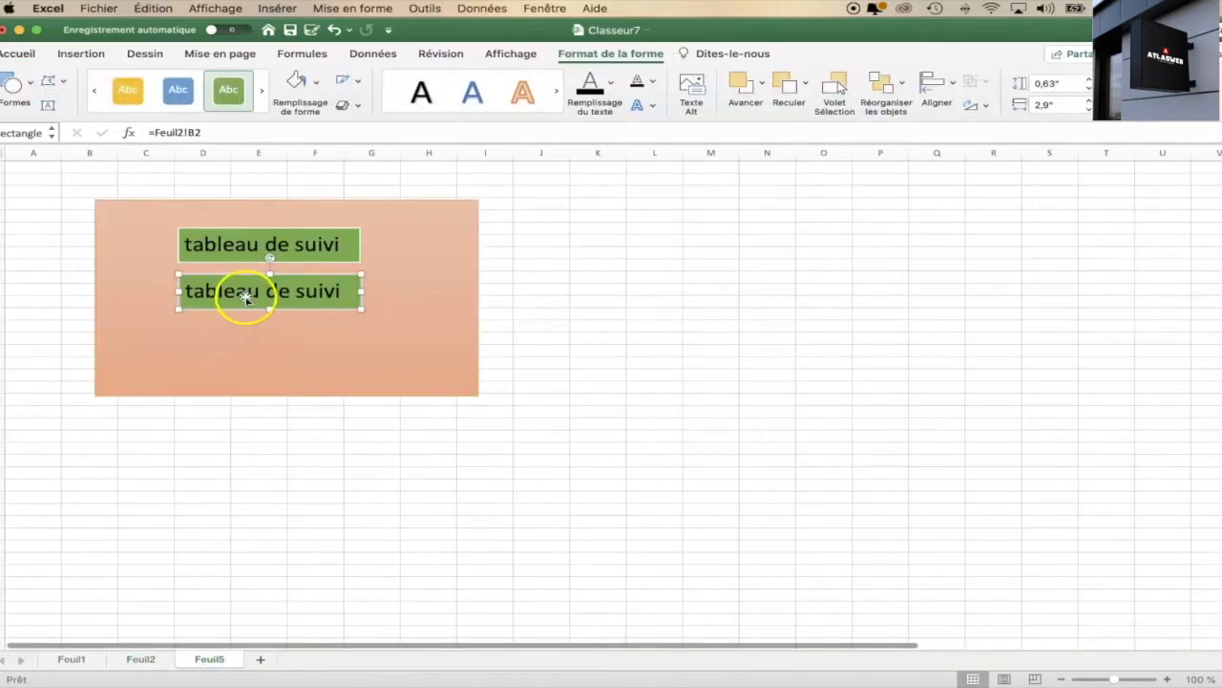
pyautogui.click(206, 133)
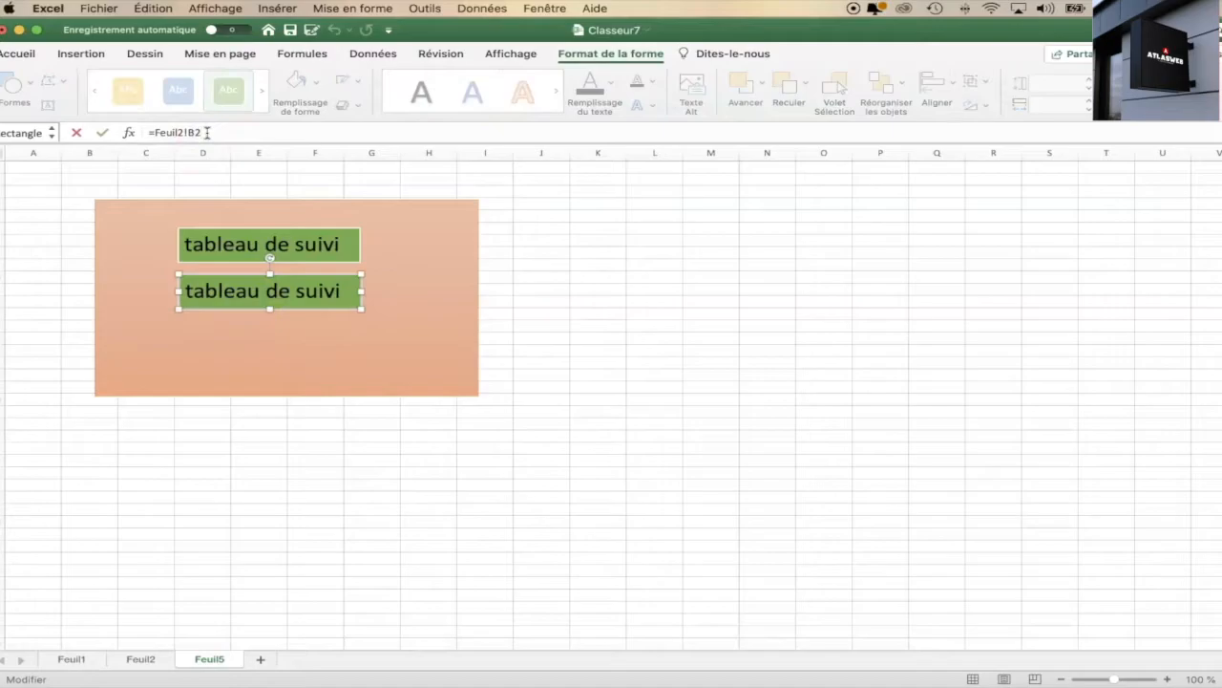
pyautogui.click(202, 220)
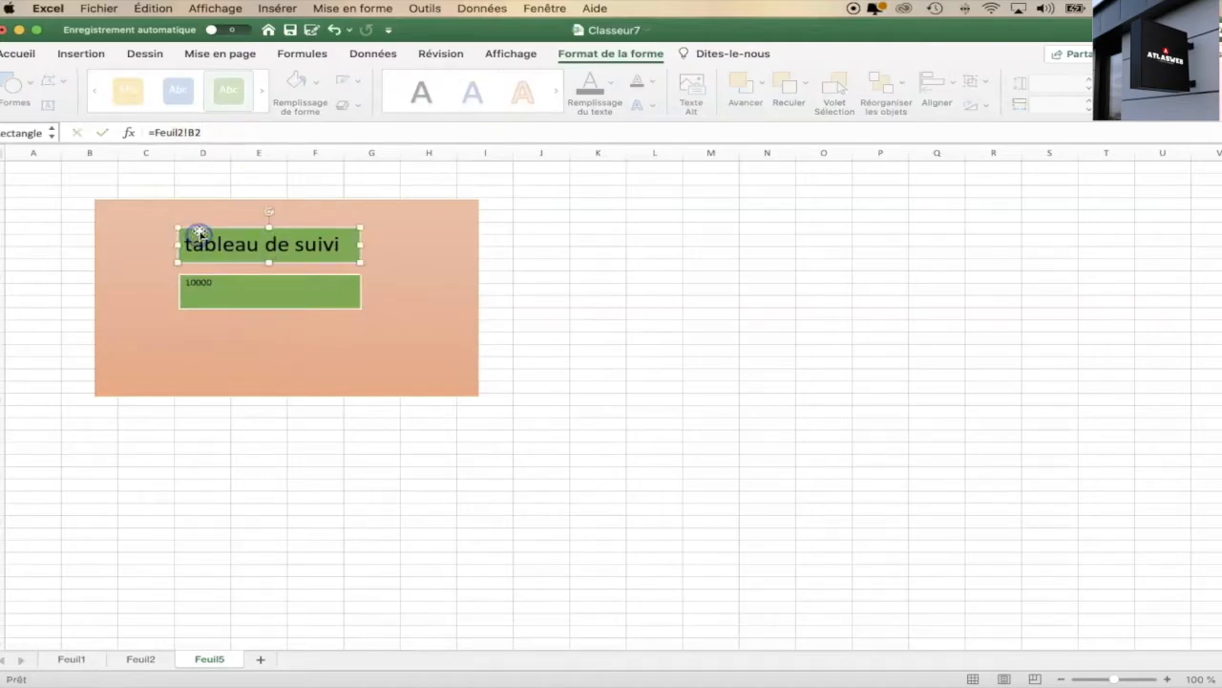
# Set the text of the linked Prévisionnel box to font size 28.
pyautogui.click(217, 291)
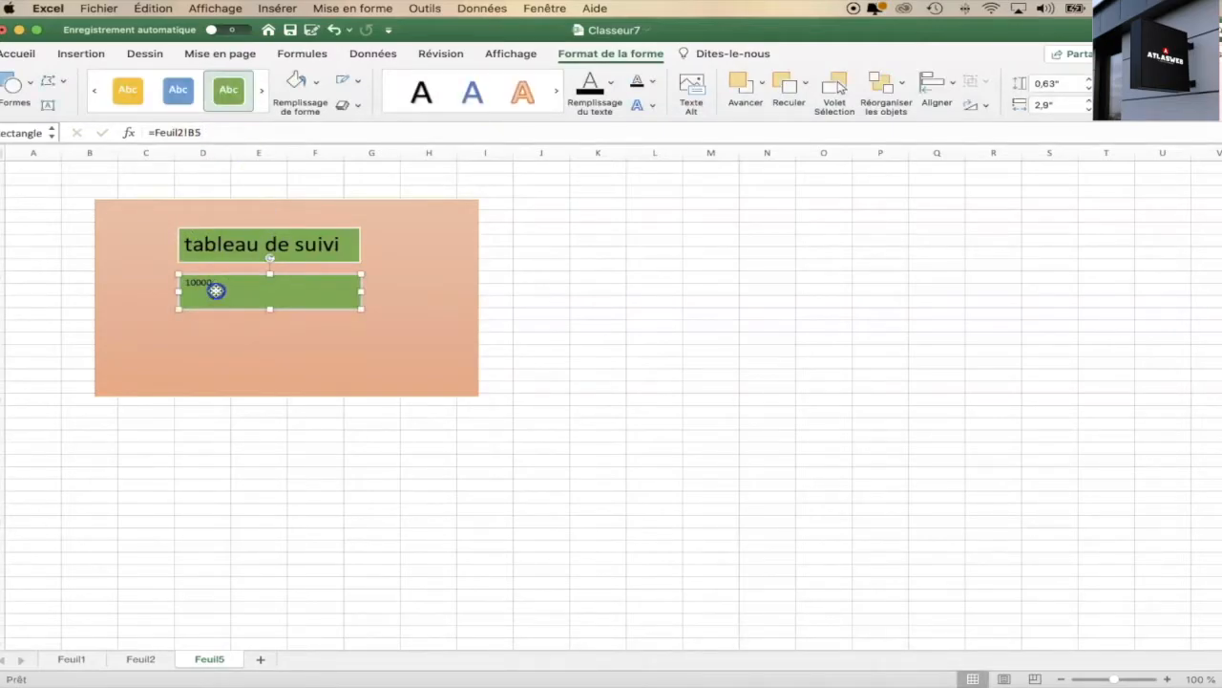
pyautogui.press('super+a')
pyautogui.click(216, 287)
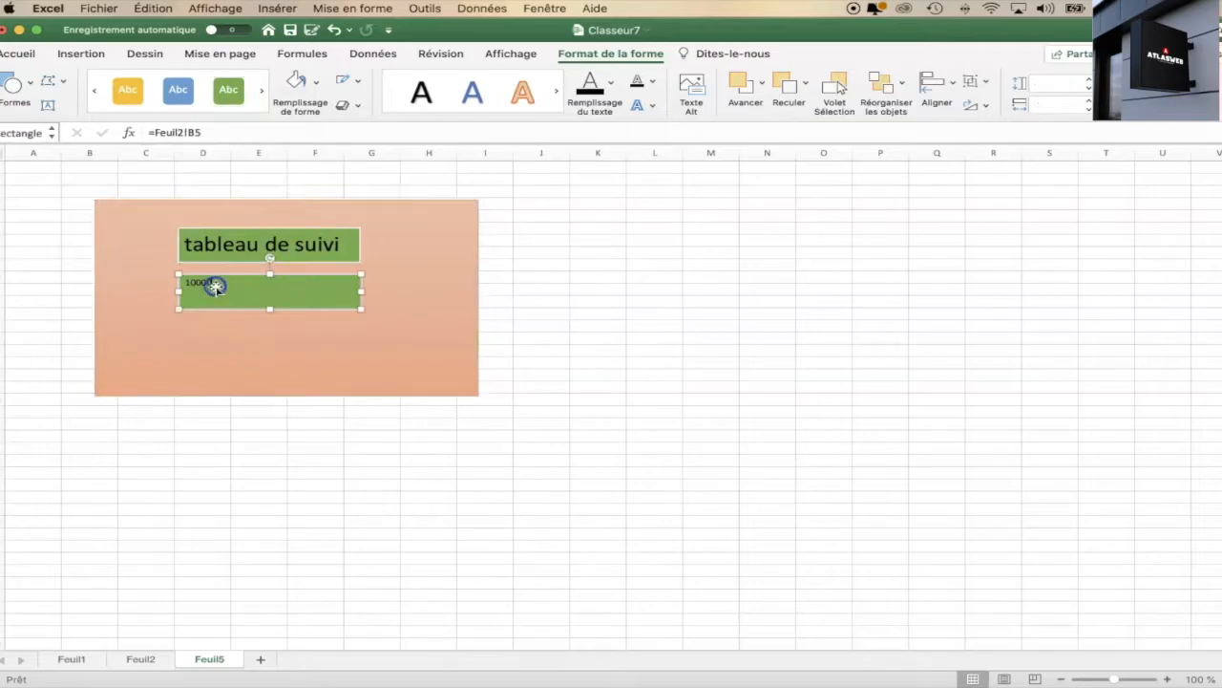
pyautogui.click(84, 53)
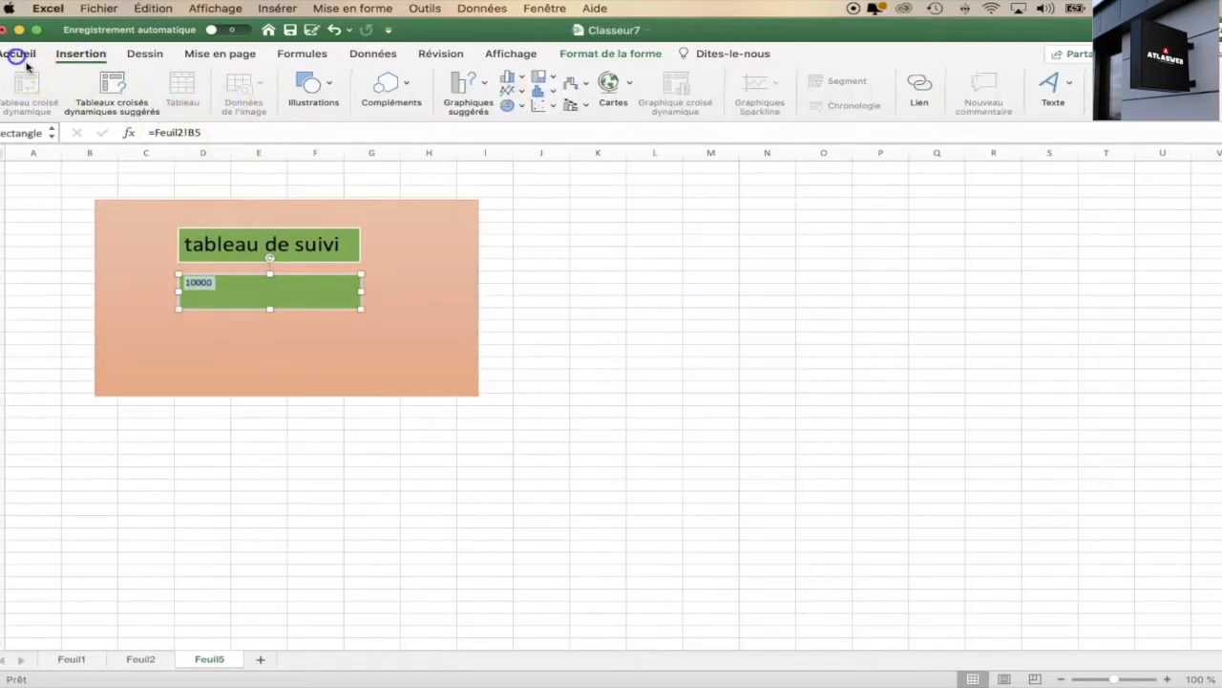
pyautogui.click(19, 54)
pyautogui.click(249, 82)
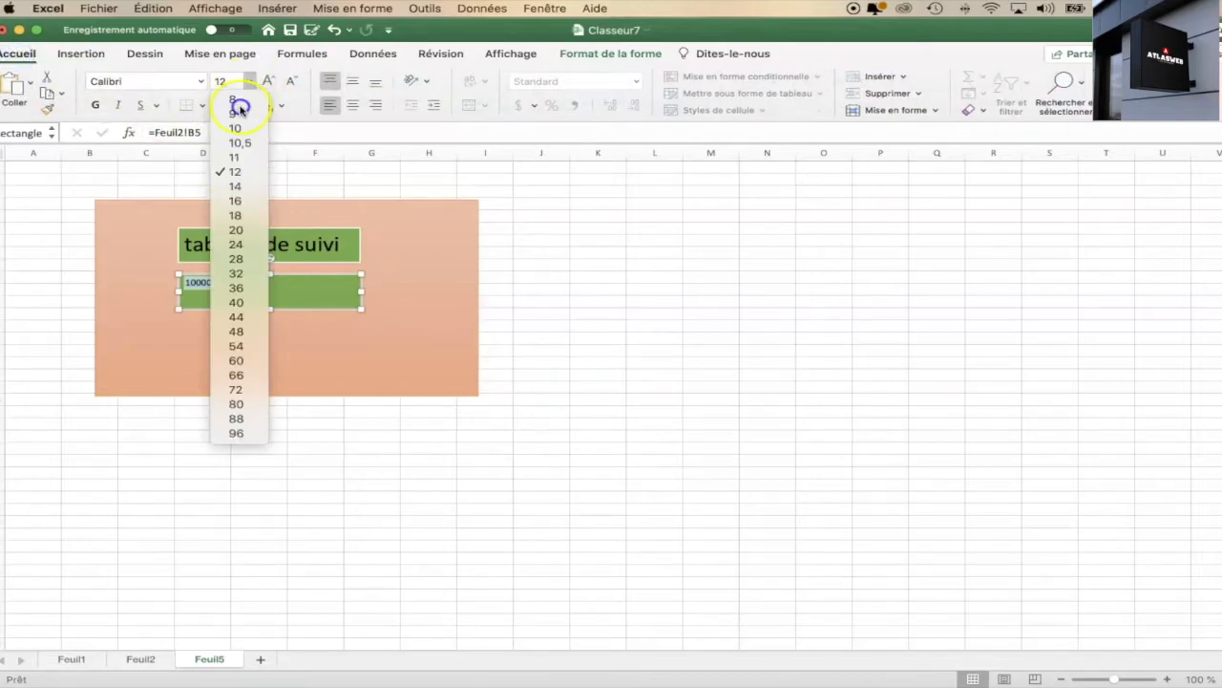
pyautogui.click(226, 256)
# Narrow the Prévisionnel box to fit its figure and move it closer beneath the title box.
pyautogui.moveTo(360, 292); pyautogui.dragTo(261, 287)
pyautogui.click(227, 296)
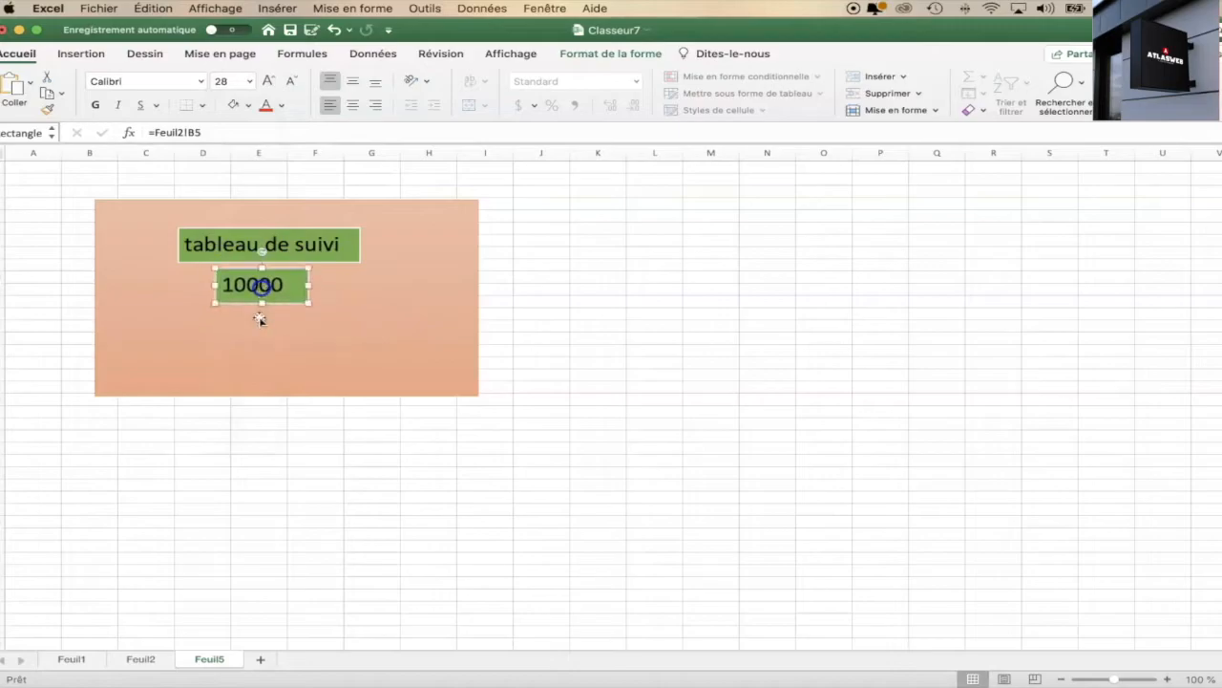
pyautogui.click(259, 322)
# Duplicate the Prévisionnel box and place the copy just below it.
pyautogui.click(263, 287)
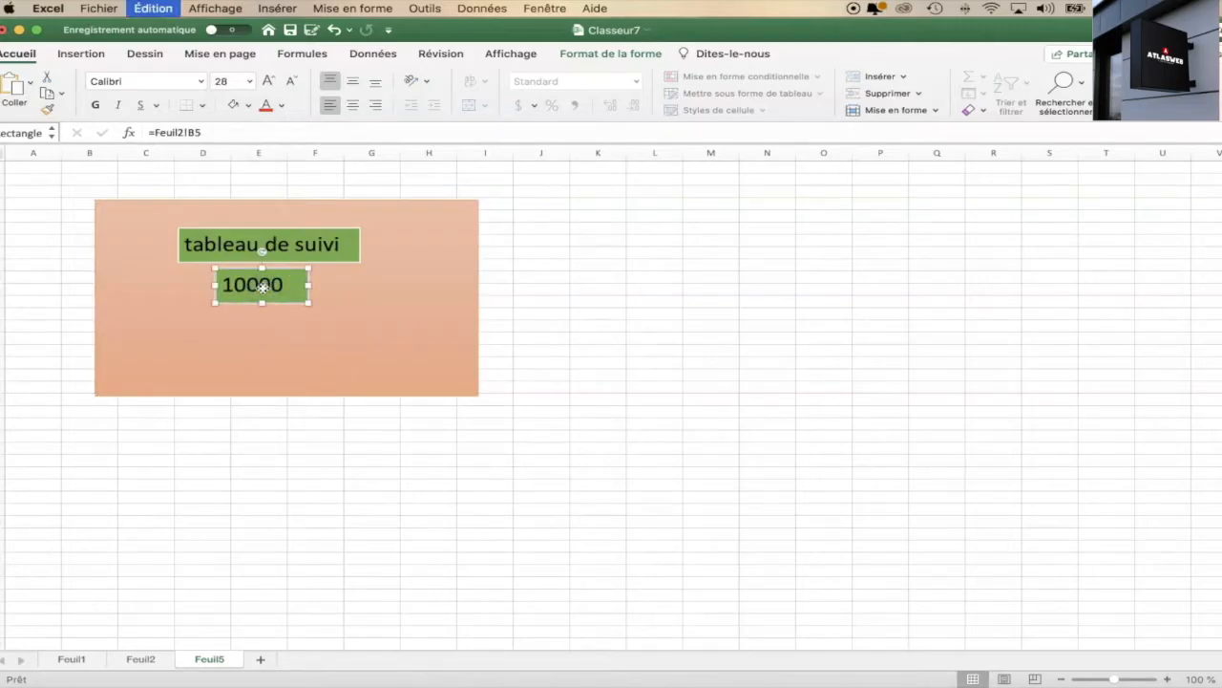
pyautogui.click(257, 355)
pyautogui.press('super+v')
pyautogui.moveTo(134, 230); pyautogui.dragTo(249, 330)
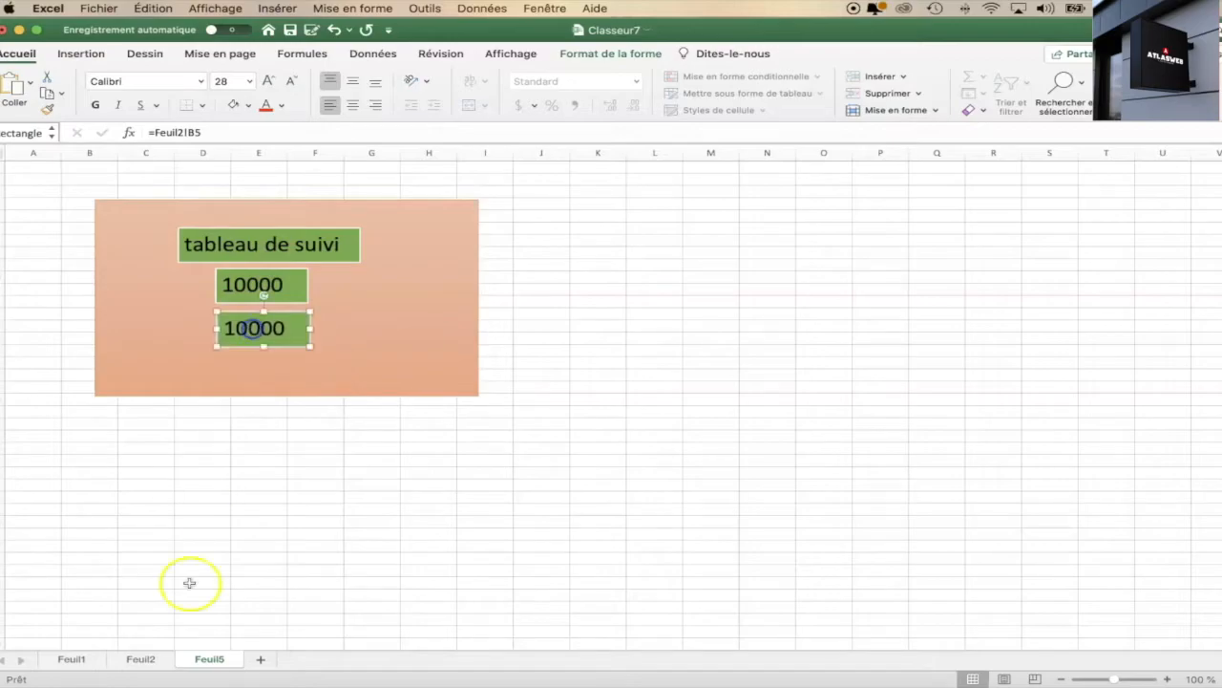
# Link the new copy to the Réalisé figure with the formula =Feuil2!B6.
pyautogui.click(141, 659)
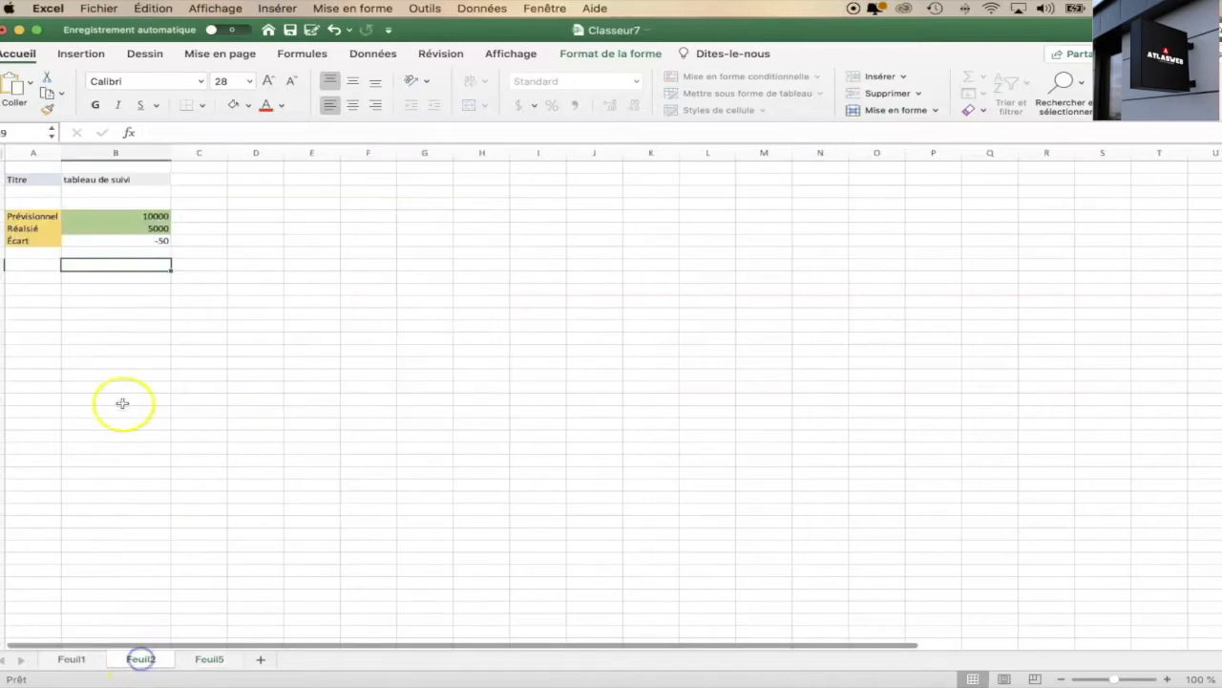
pyautogui.click(212, 658)
pyautogui.click(243, 135)
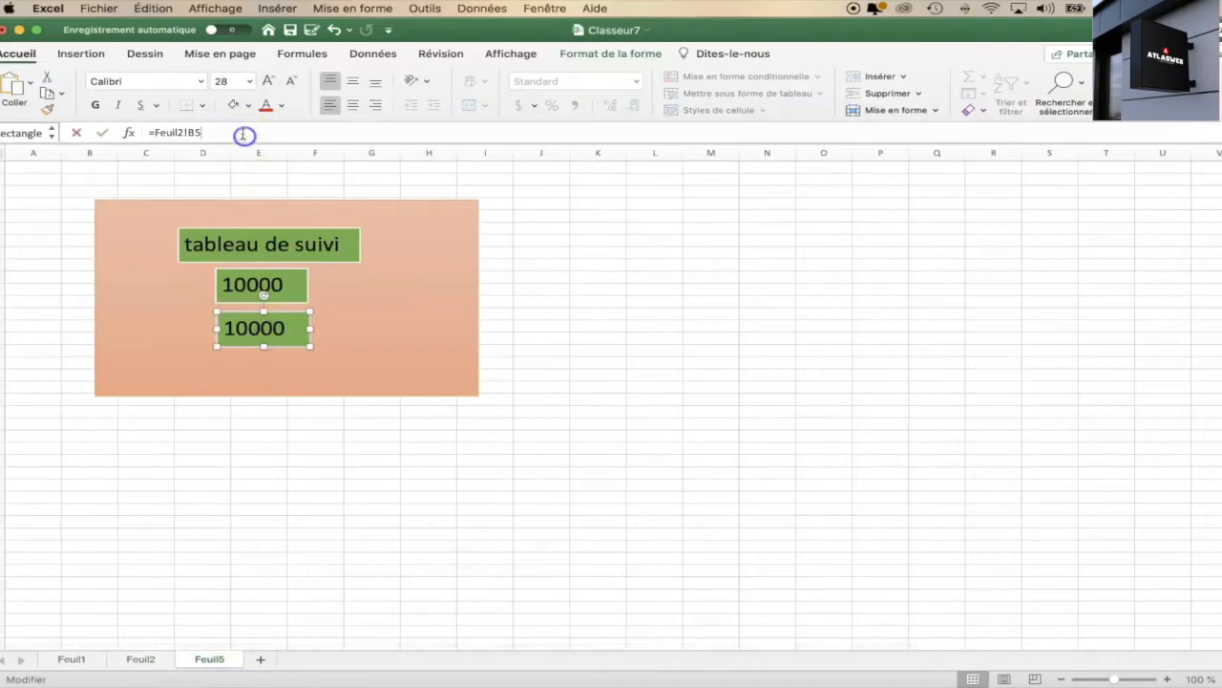
pyautogui.press('BackSpace')
pyautogui.write('6')
pyautogui.press('Return')
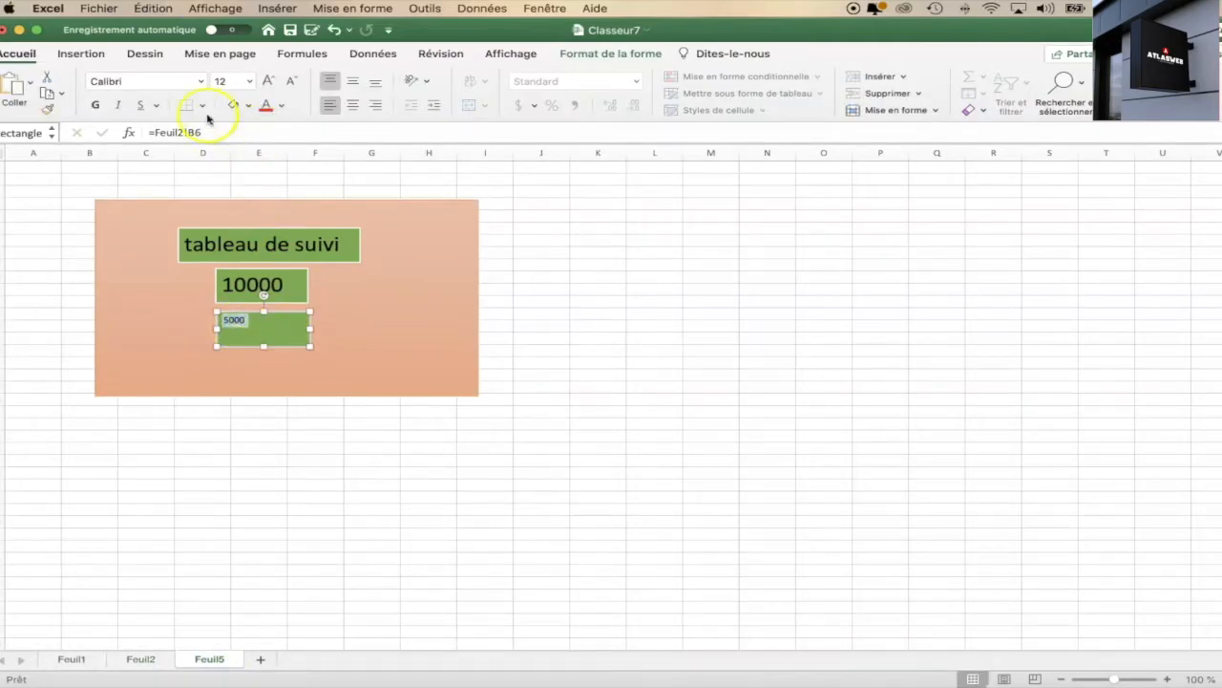
# Set the text of the linked Réalisé box to font size 28.
pyautogui.click(247, 81)
pyautogui.click(240, 263)
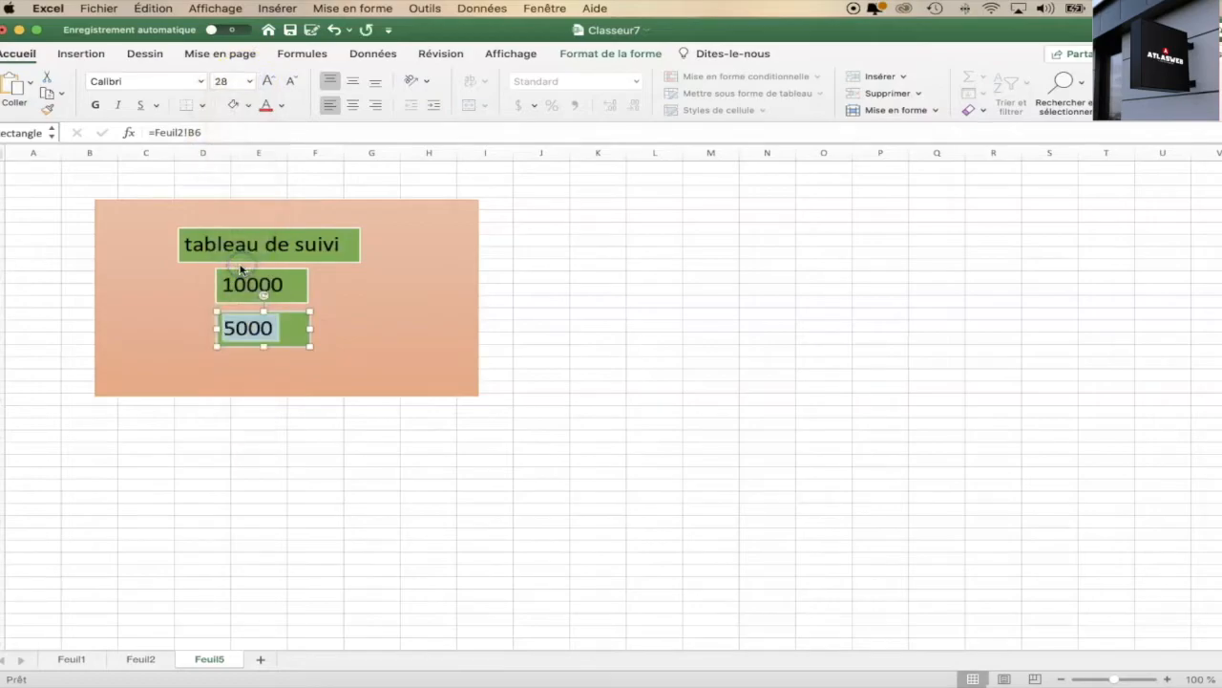
pyautogui.click(287, 360)
# Shift the Prévisionnel box slightly to centre it under the title, then narrow the Réalisé box and centre it at about 3.67" left, 2.71" top.
pyautogui.moveTo(267, 288); pyautogui.dragTo(275, 286)
pyautogui.click(256, 338)
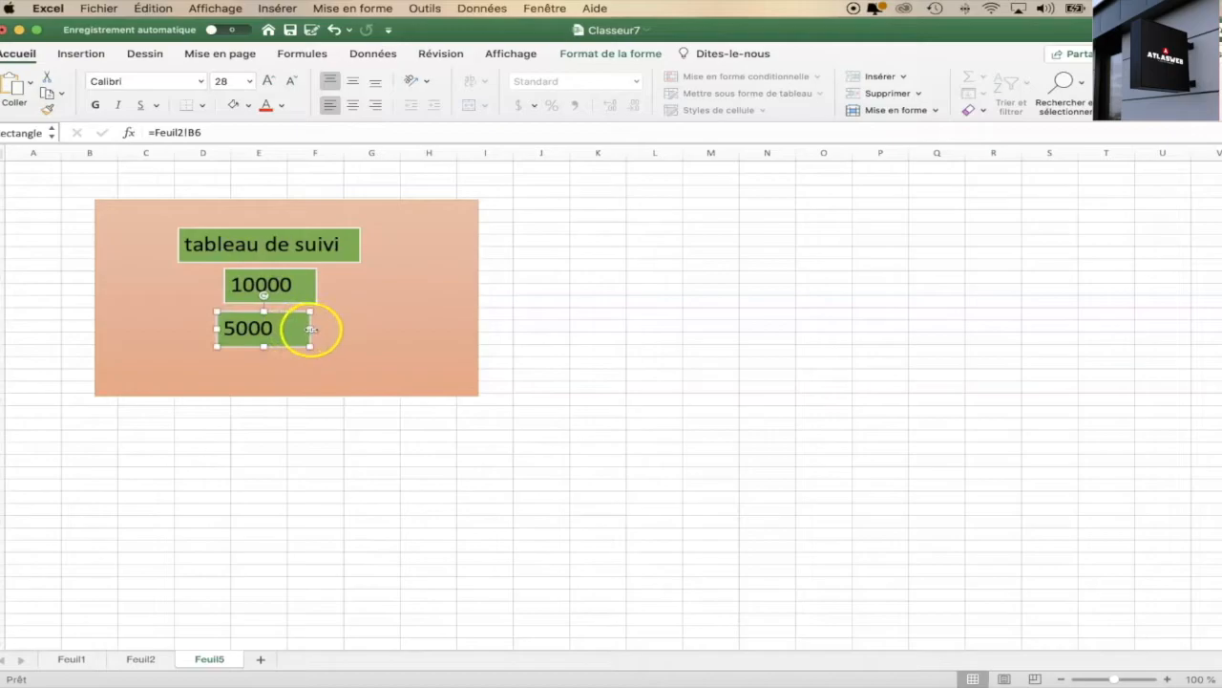
pyautogui.moveTo(310, 329); pyautogui.dragTo(267, 332)
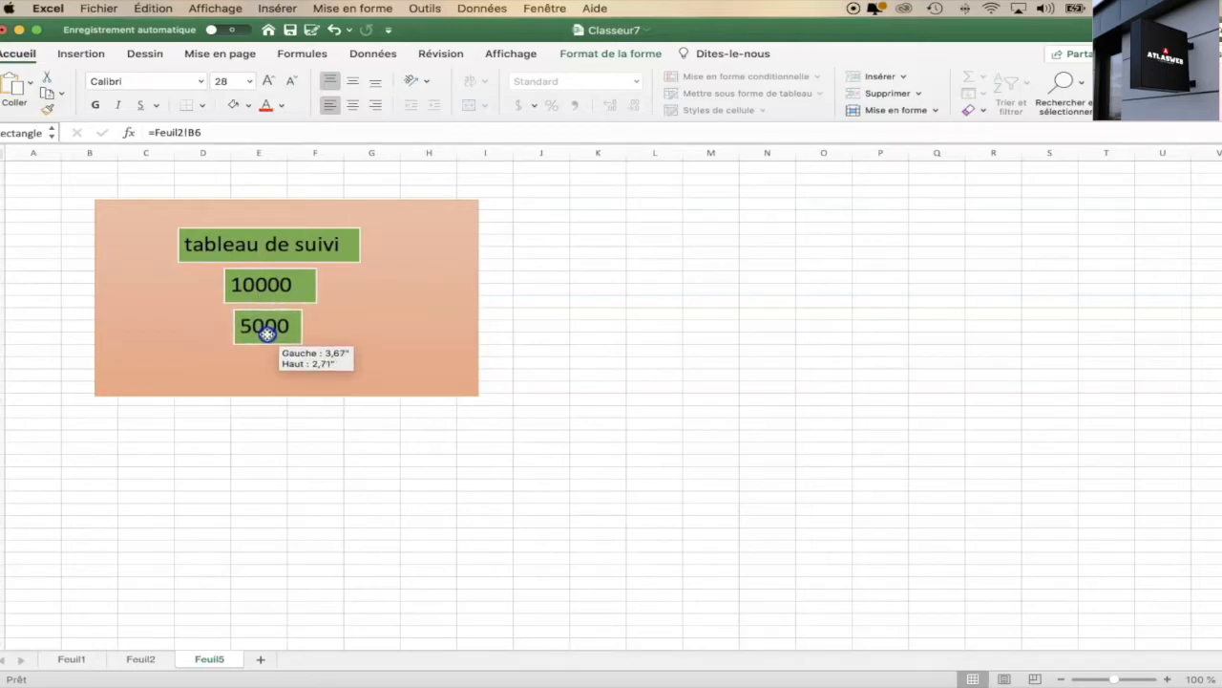
pyautogui.click(270, 360)
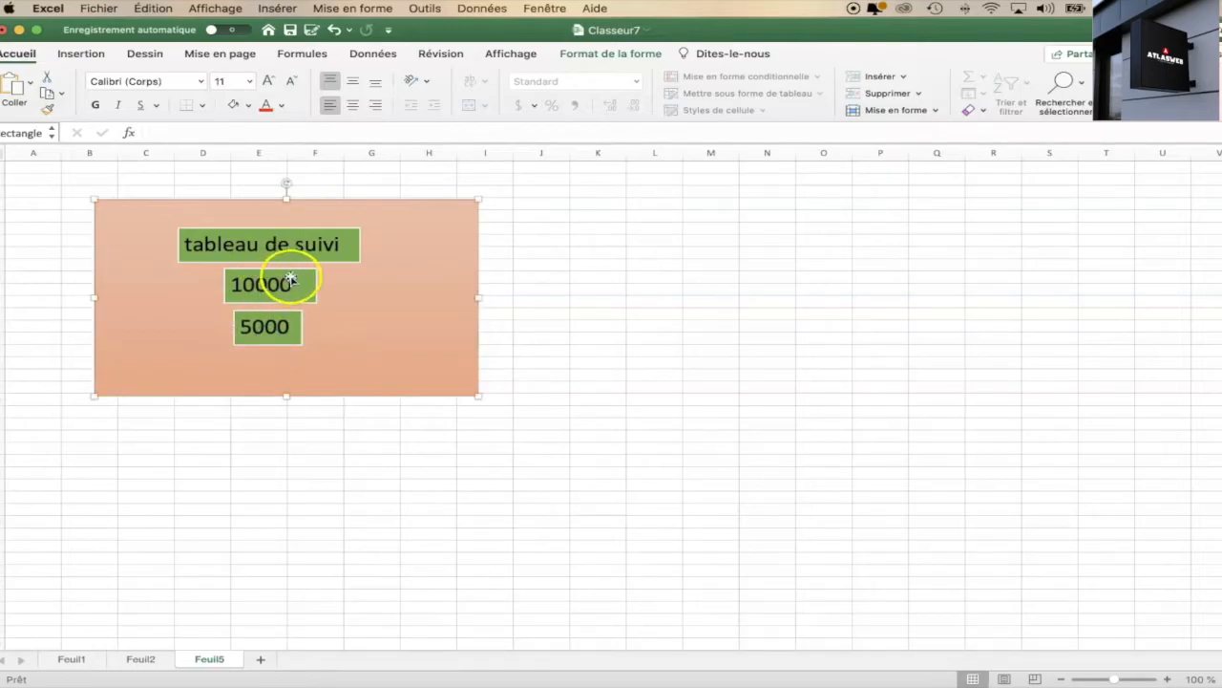
# Duplicate the Réalisé box and place the copy directly beneath it, inside the orange rectangle.
pyautogui.click(275, 335)
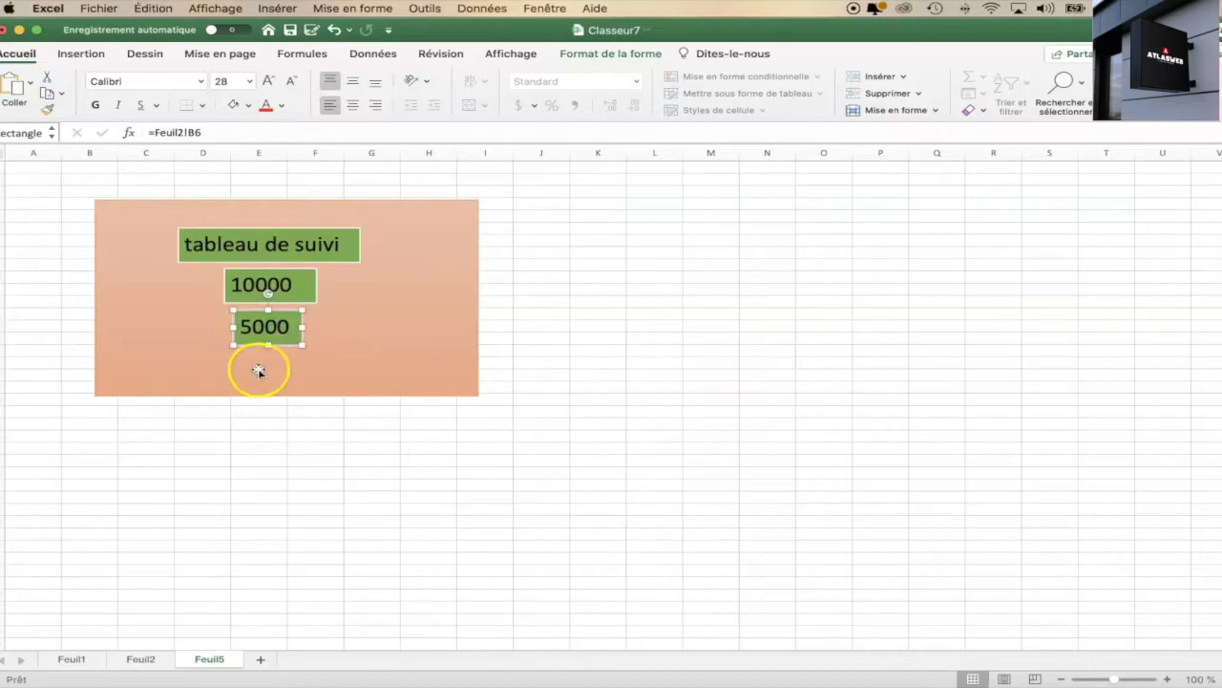
pyautogui.click(258, 371)
pyautogui.press('super+v')
pyautogui.moveTo(143, 219); pyautogui.dragTo(283, 368)
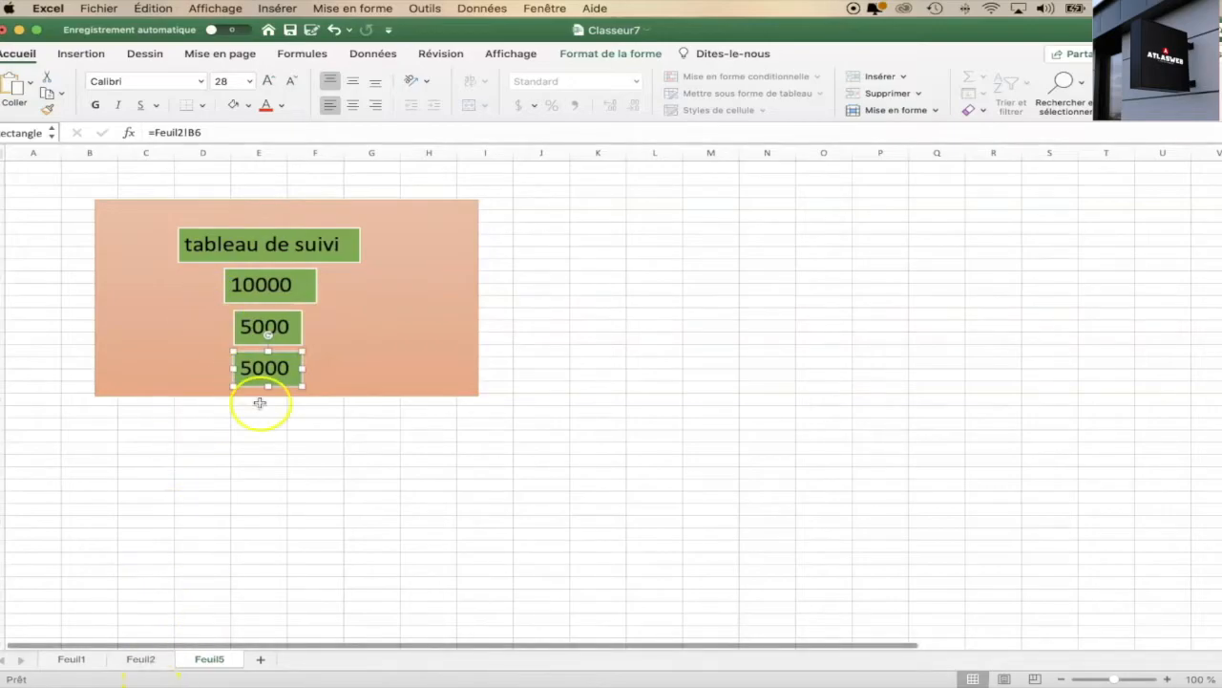
# Link the lowest box to the Écart figure with the formula =Feuil2!B7.
pyautogui.click(148, 658)
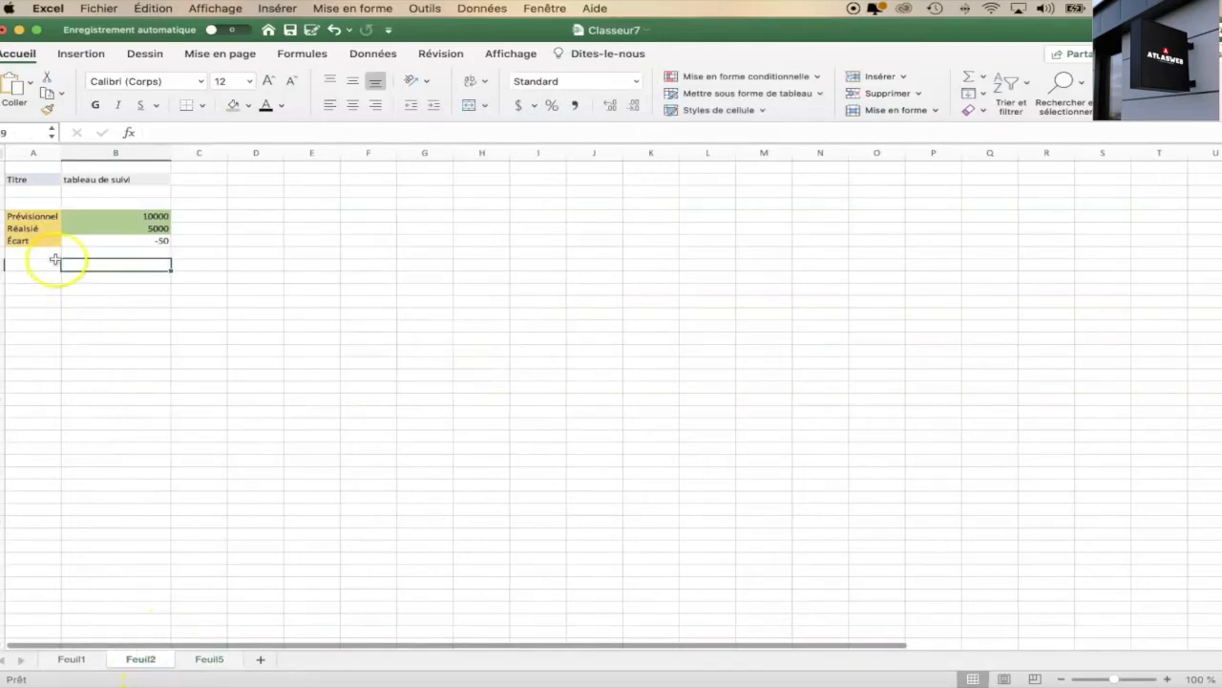
pyautogui.click(250, 132)
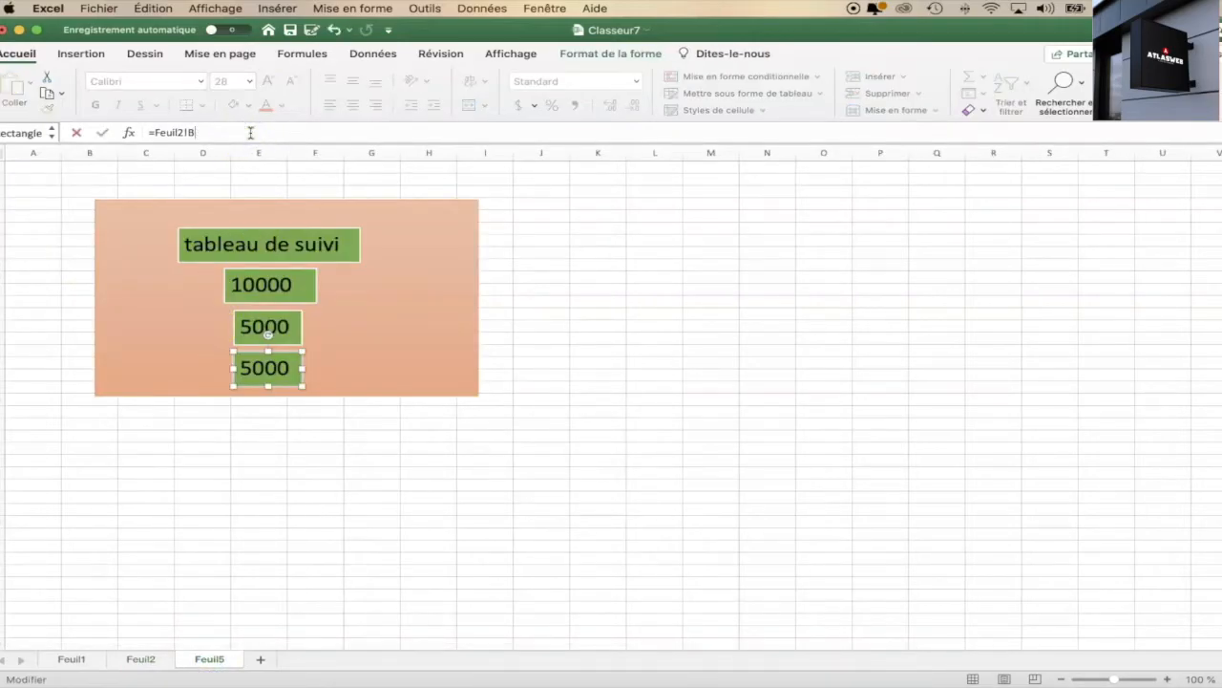
pyautogui.write('7')
pyautogui.press('Return')
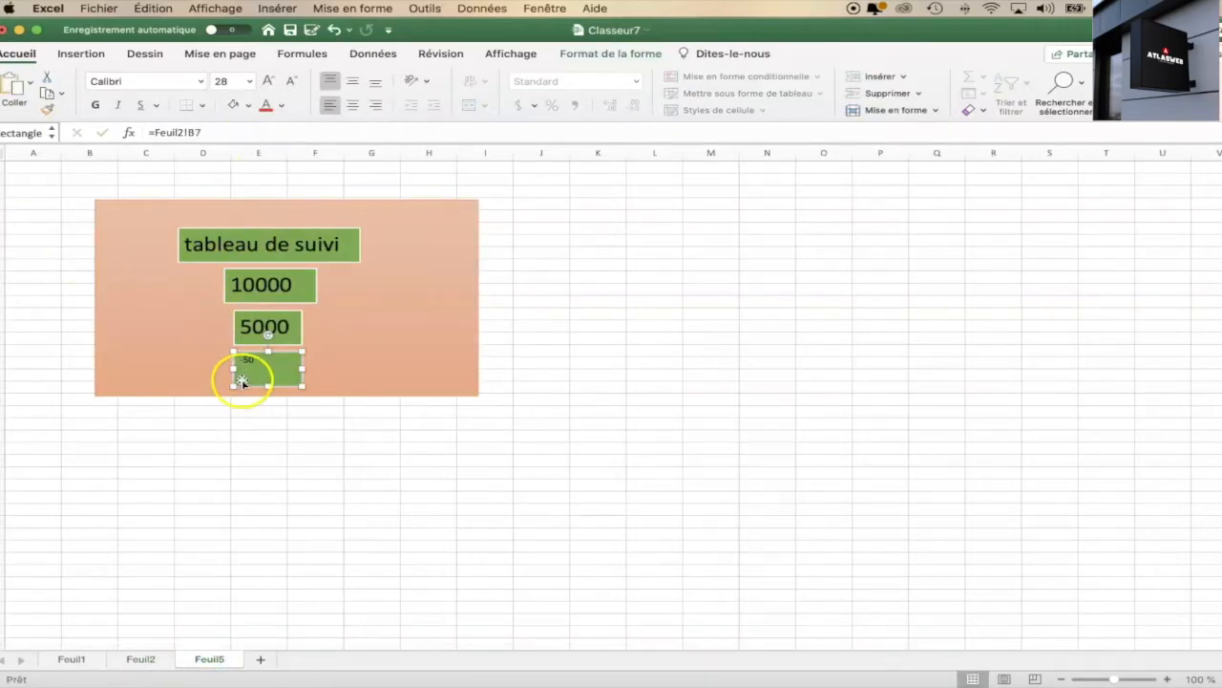
# Set the text of the linked Écart box to font size 32 and deselect the box.
pyautogui.press('super+a')
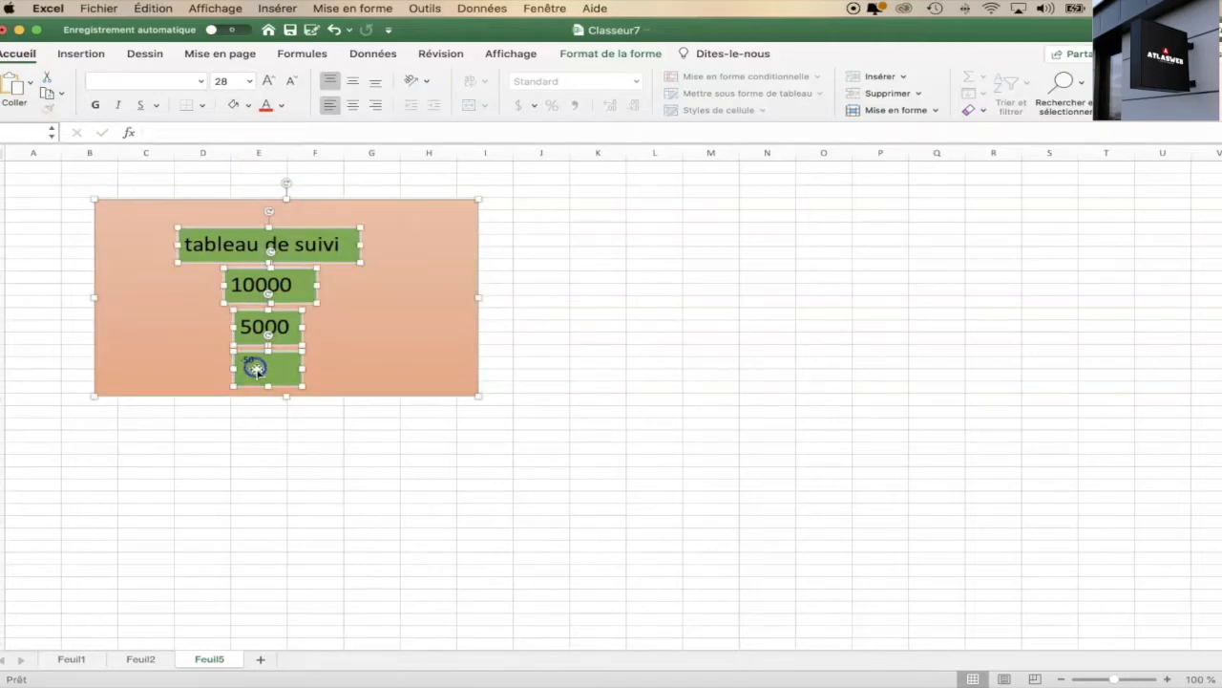
pyautogui.click(264, 361)
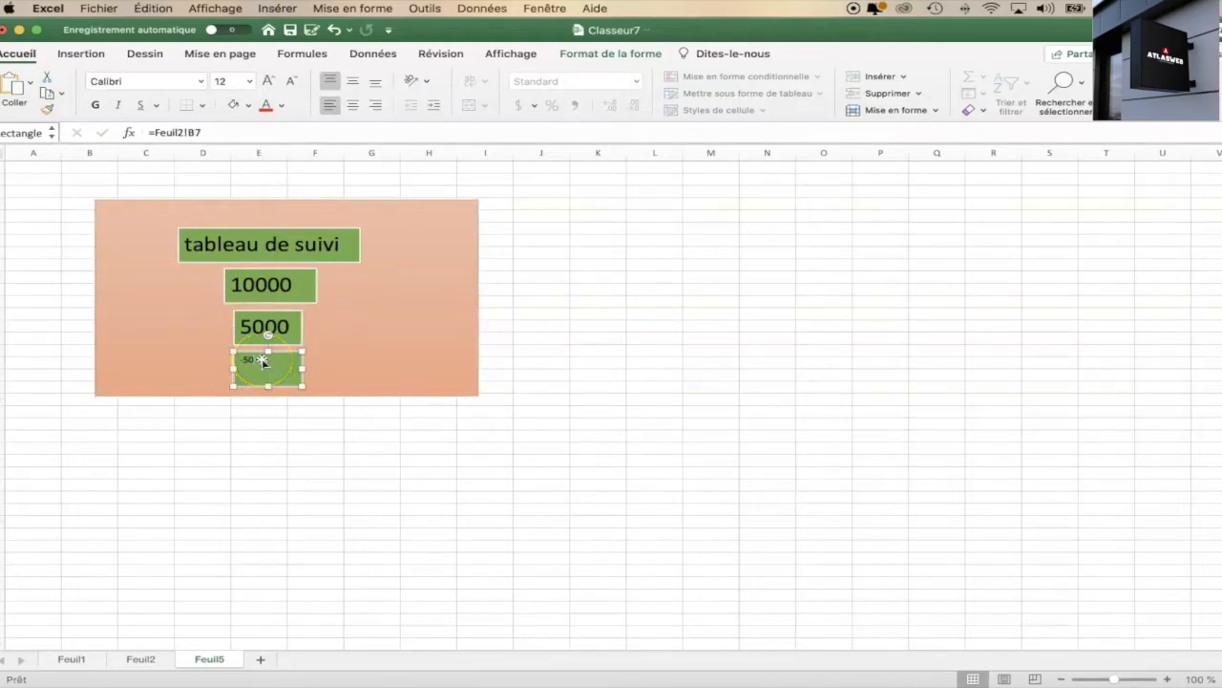
pyautogui.click(249, 81)
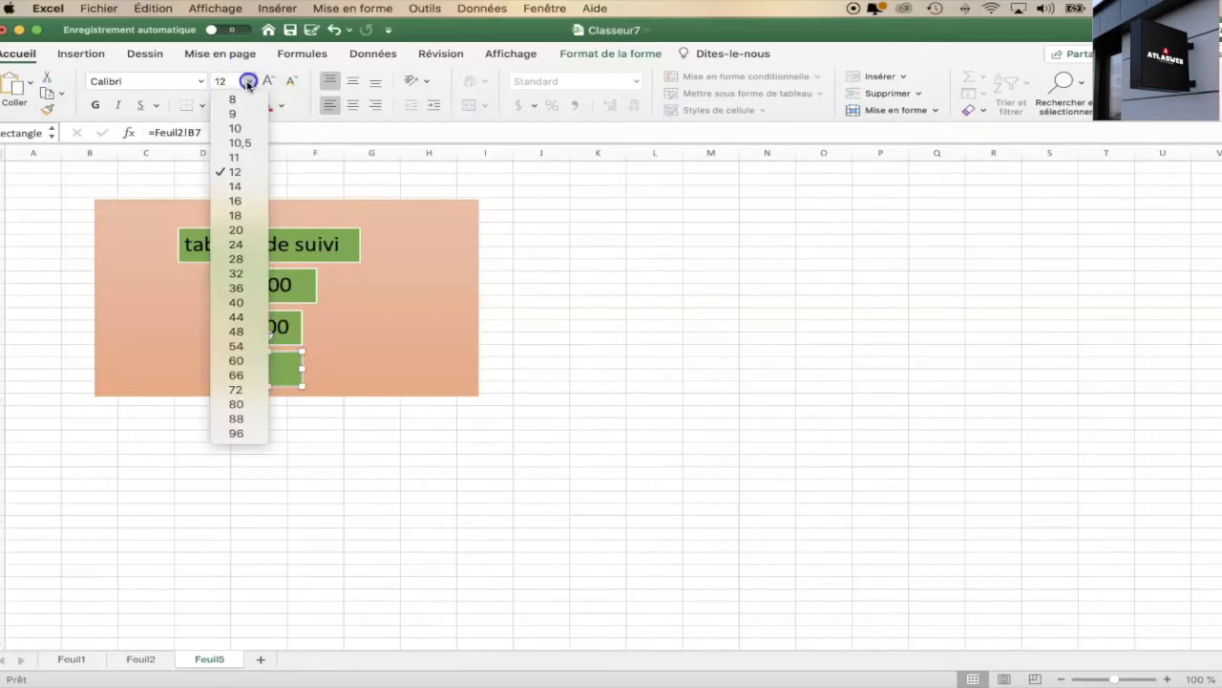
pyautogui.click(234, 274)
pyautogui.click(262, 422)
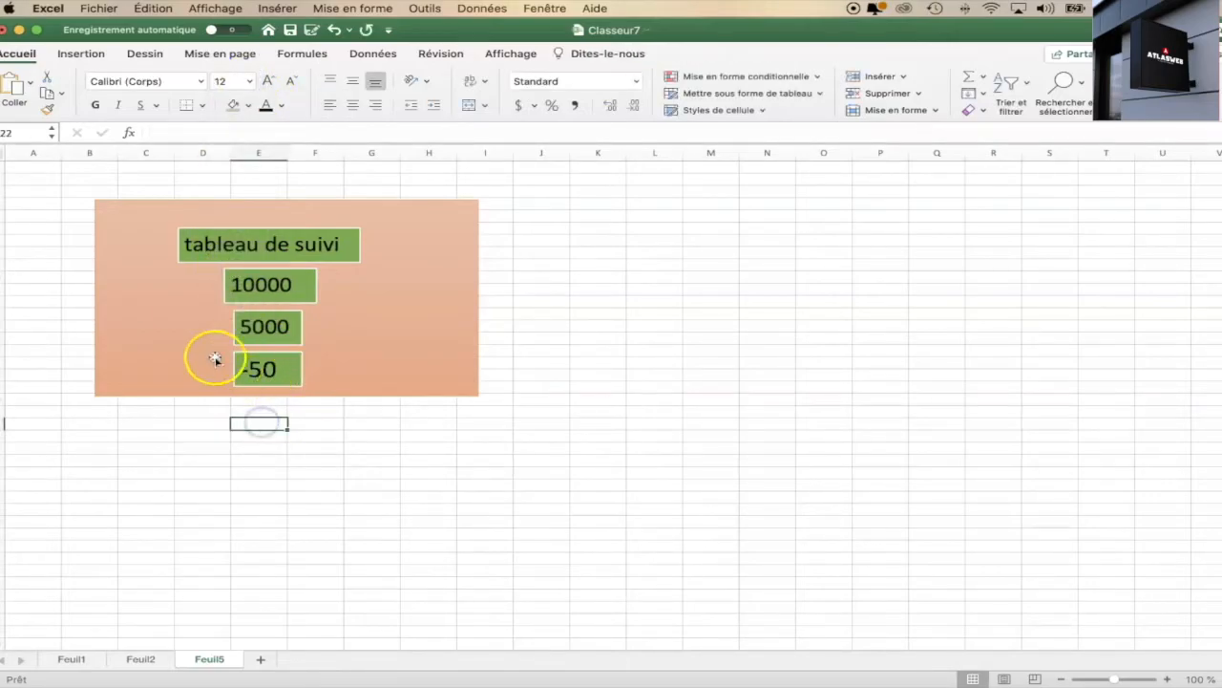
# Make the orange background rectangle on Feuil5 slightly narrower and taller, leaving free space beneath the Écart box.
pyautogui.click(261, 367)
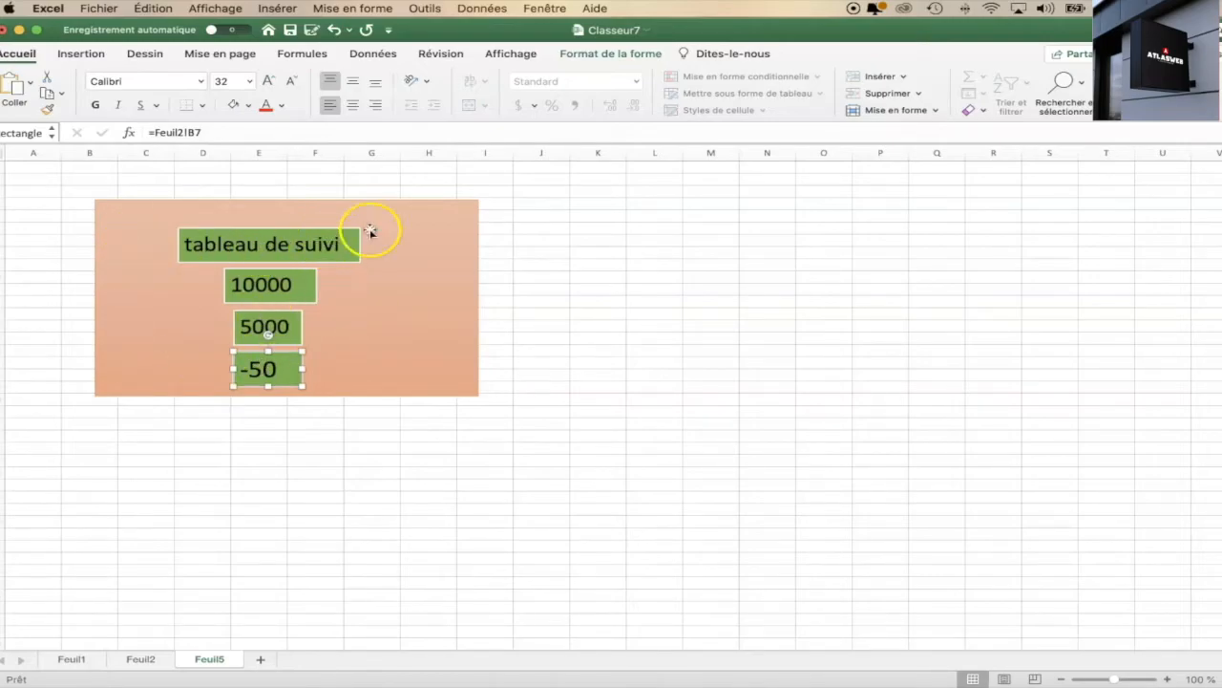
pyautogui.click(368, 357)
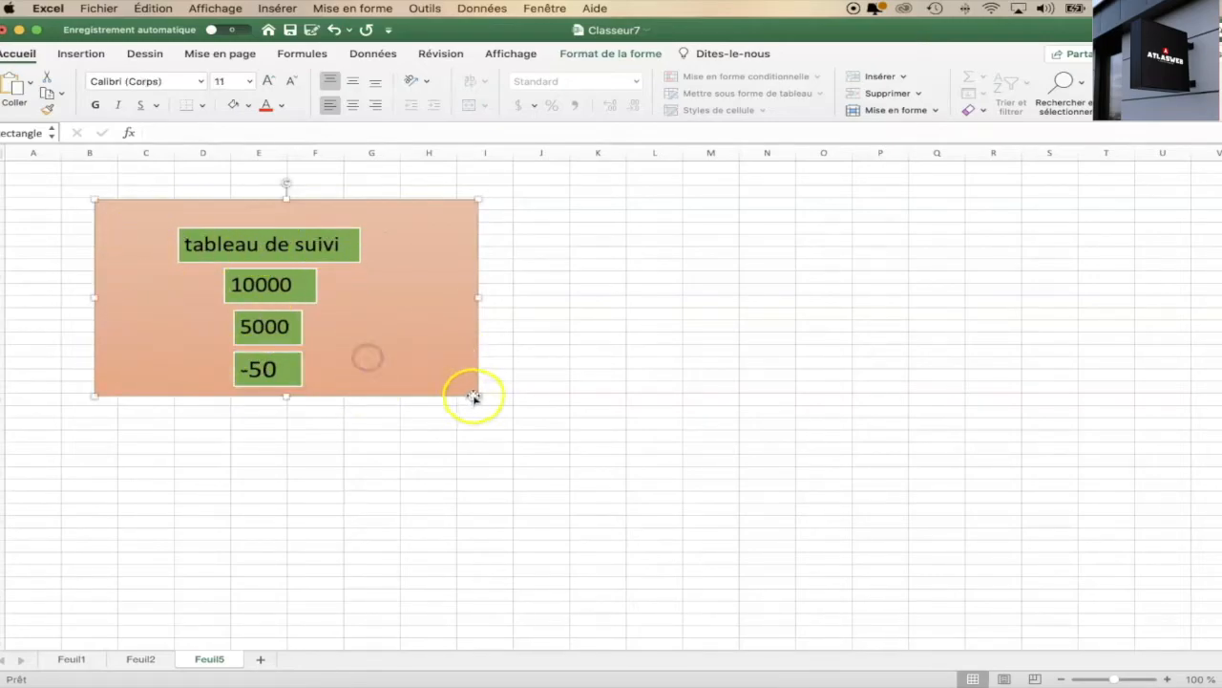
pyautogui.moveTo(476, 396); pyautogui.dragTo(448, 430)
pyautogui.click(379, 461)
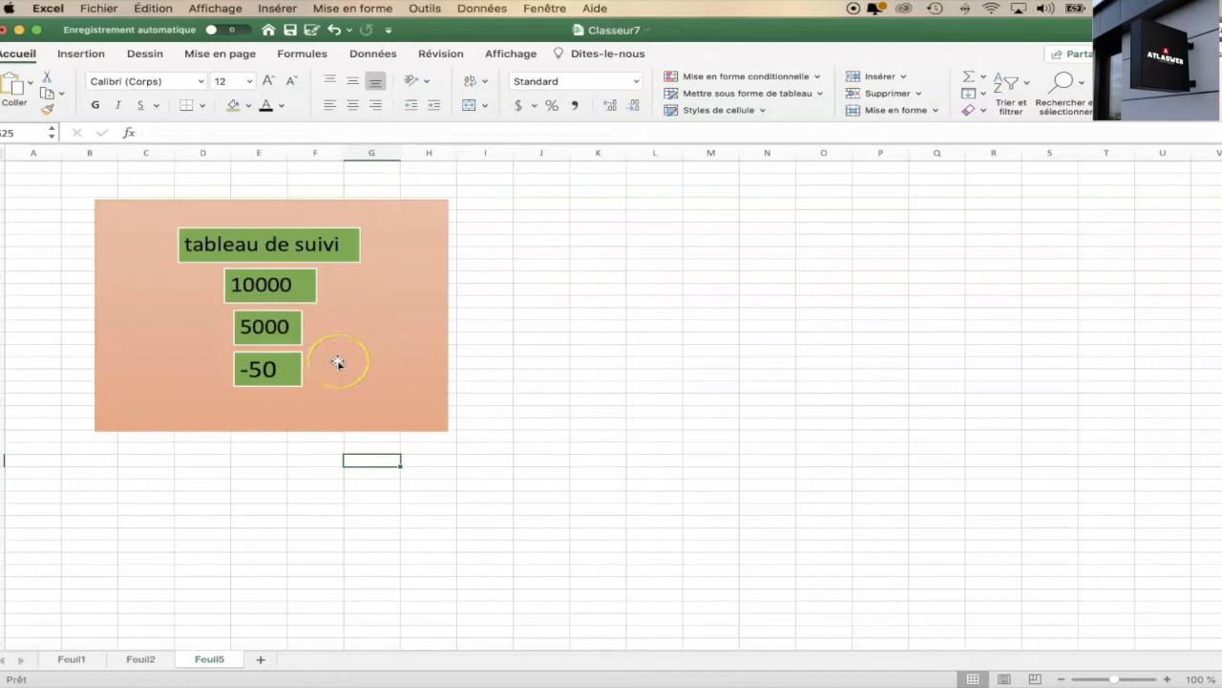
# On Feuil2, enter the labels indicateur1 in B15 and indicateur2 in B16.
pyautogui.click(142, 658)
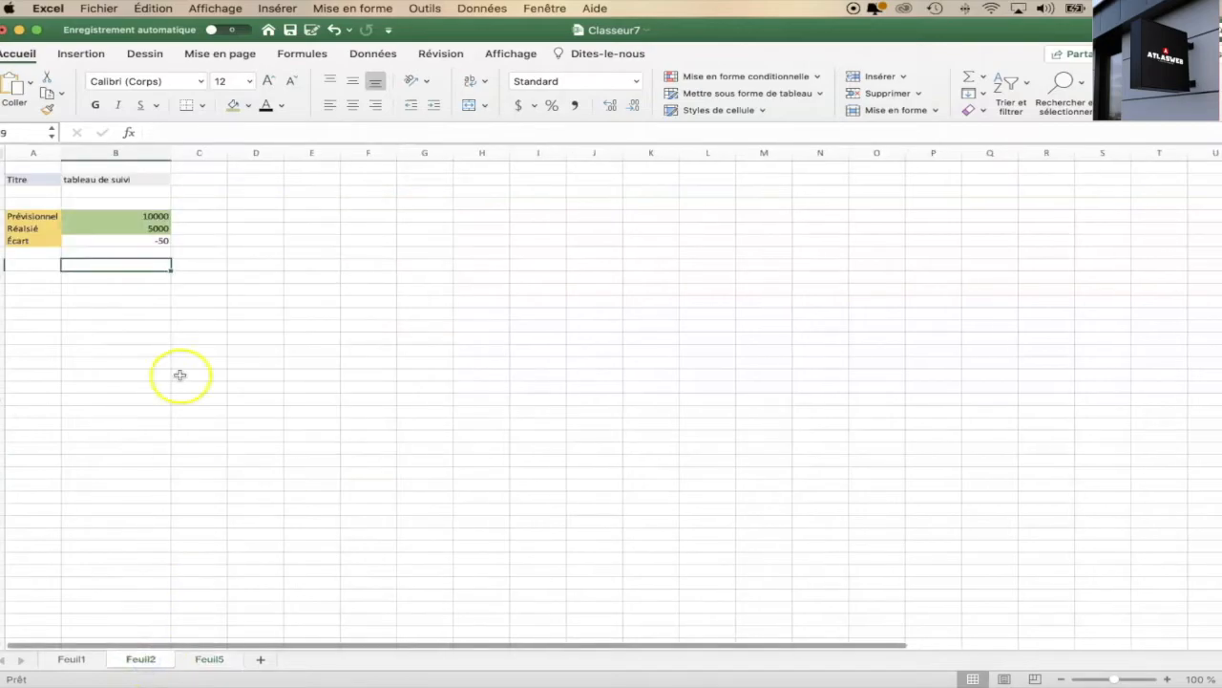
pyautogui.click(118, 289)
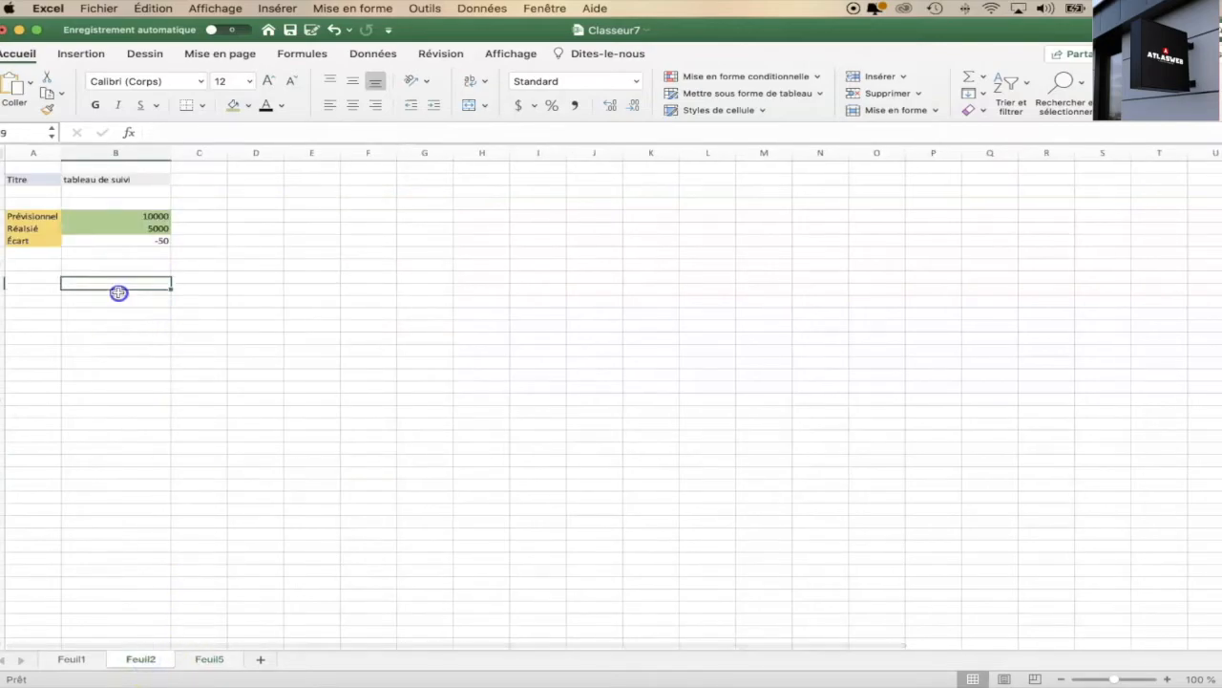
pyautogui.click(137, 341)
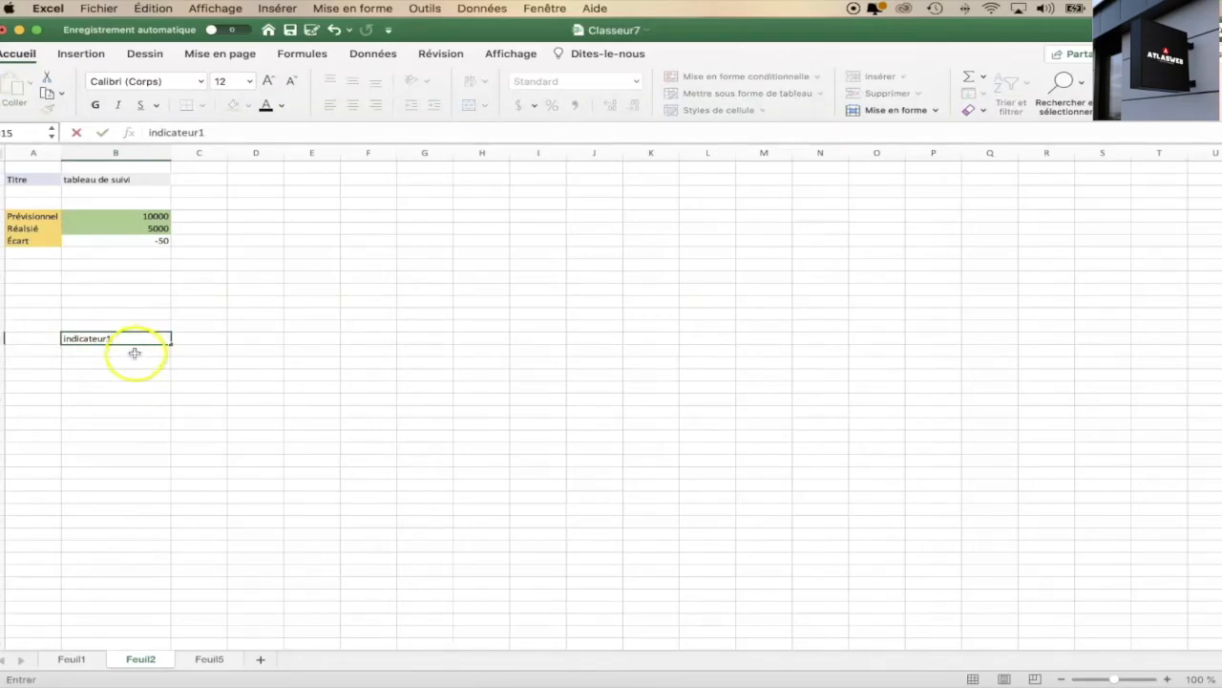
pyautogui.click(131, 350)
pyautogui.write('indicateur1')
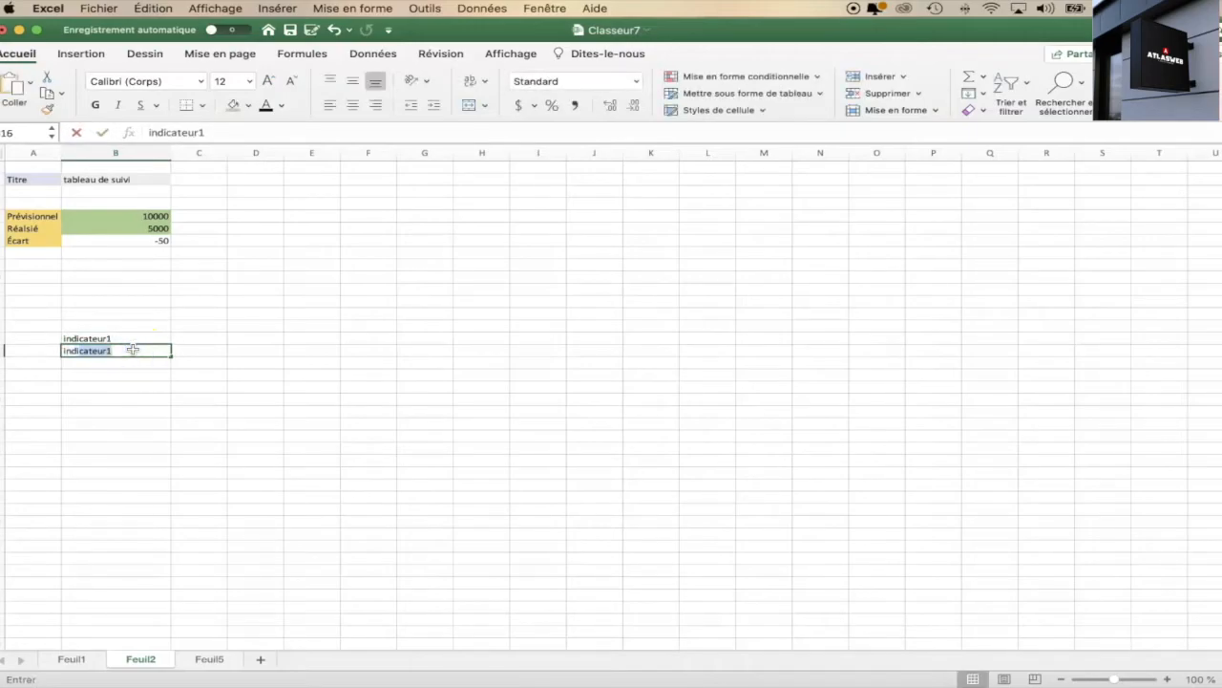
pyautogui.press('Tab')
pyautogui.click(131, 348)
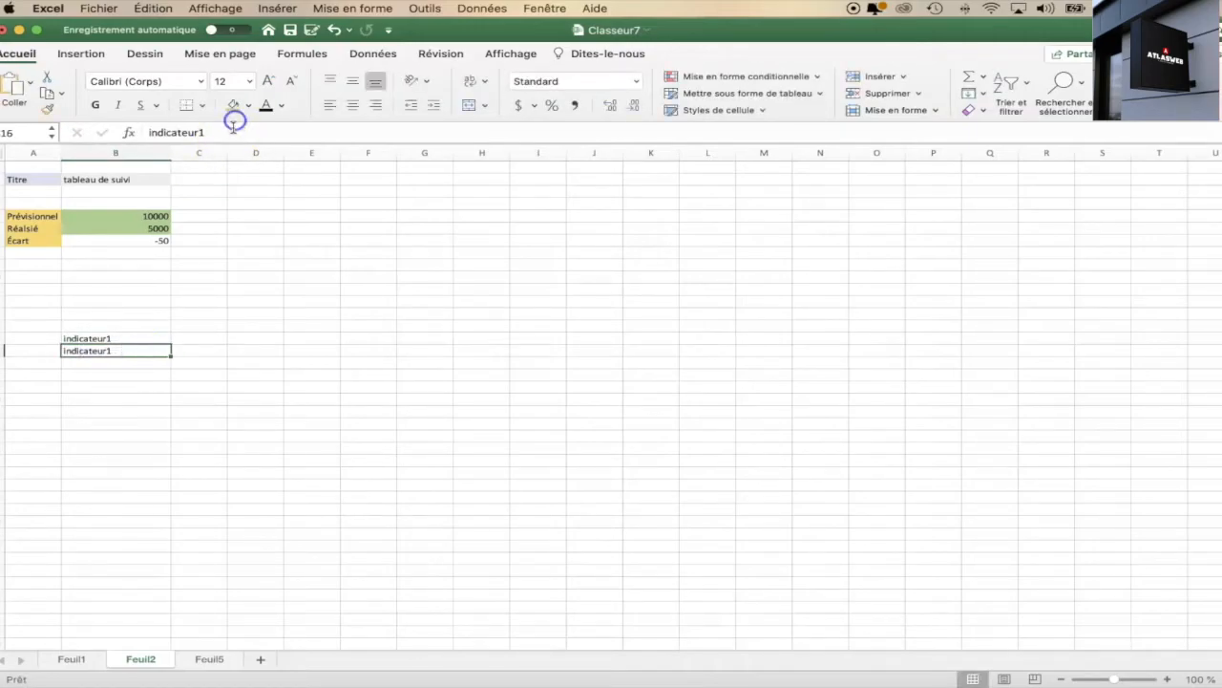
pyautogui.click(234, 130)
pyautogui.write('2')
pyautogui.click(140, 354)
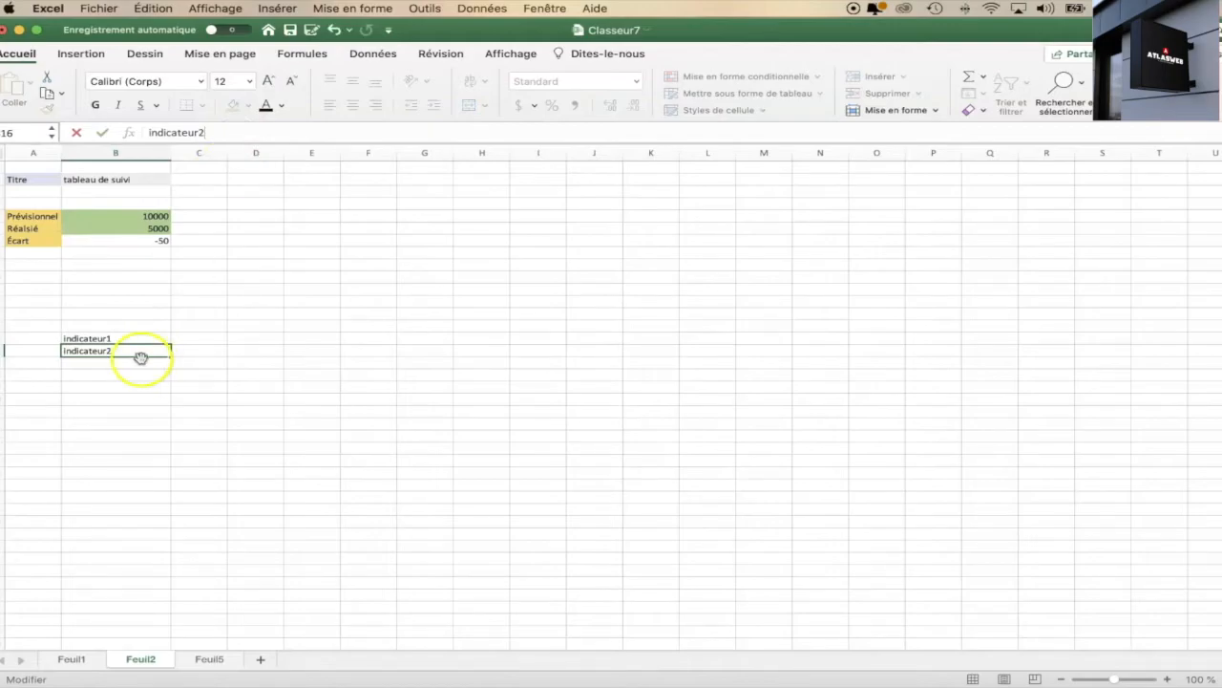
# Enter the formula =SI(B6>B5;C15;C16) in cell B11 to choose an indicator by comparing Réalisé with Prévisionnel.
pyautogui.click(103, 285)
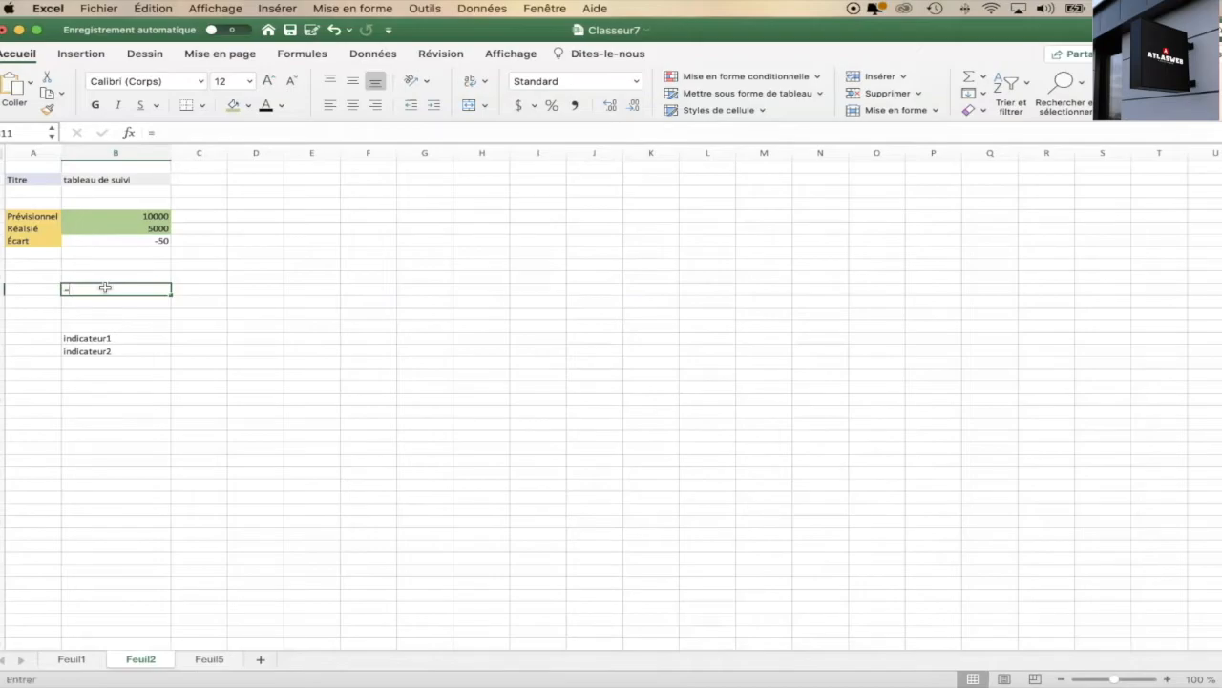
pyautogui.write('si(')
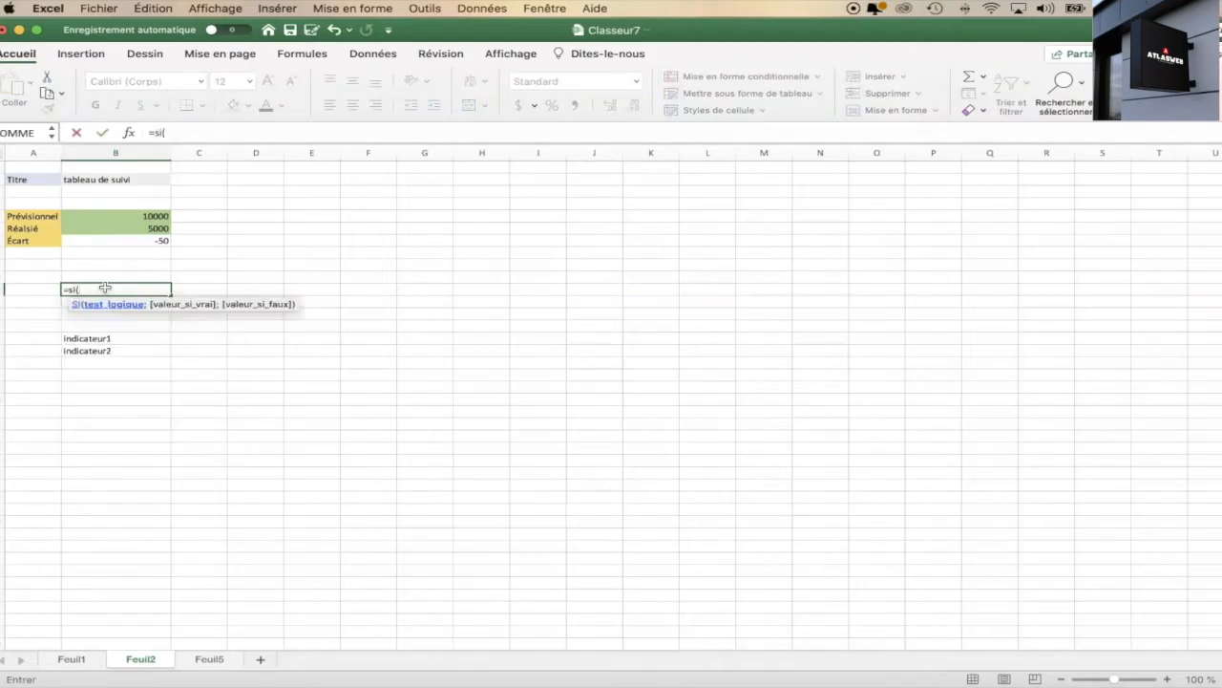
pyautogui.click(141, 231)
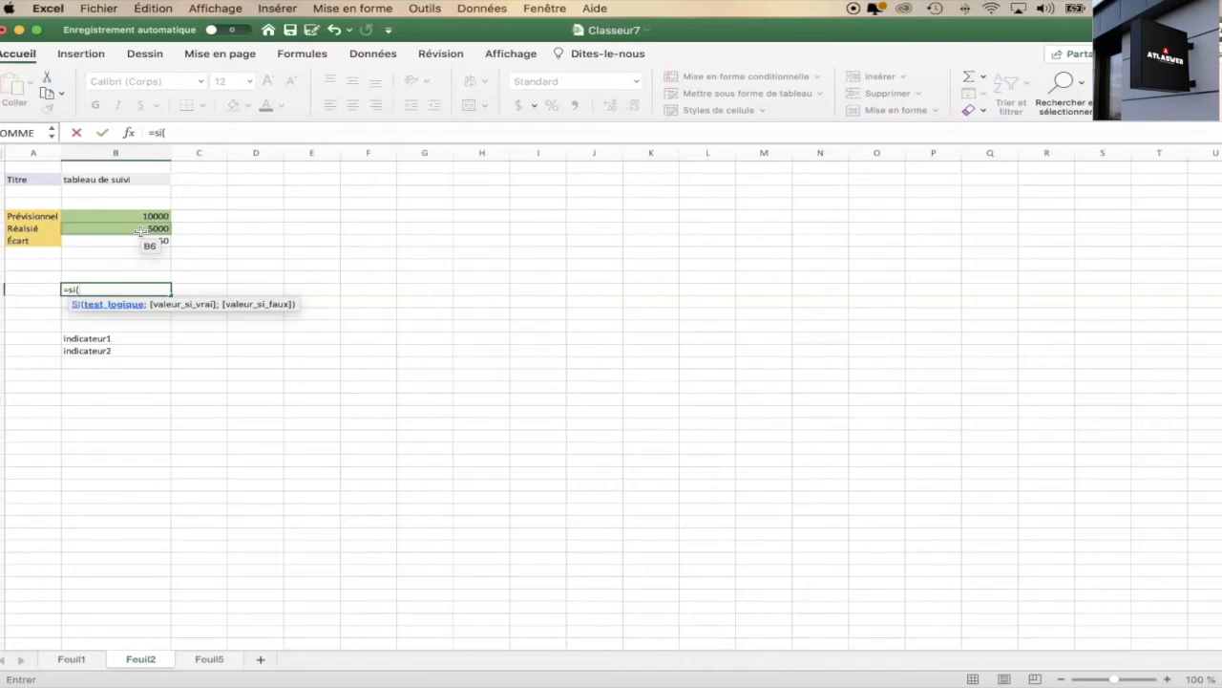
pyautogui.click(141, 231)
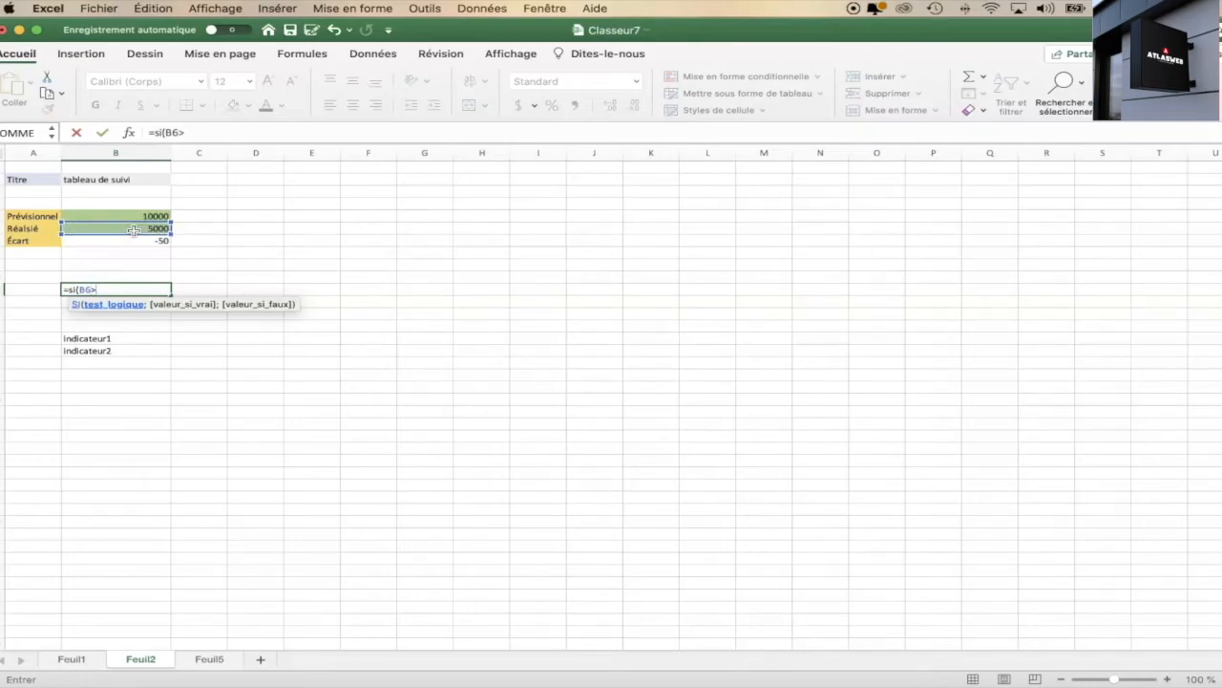
pyautogui.click(134, 217)
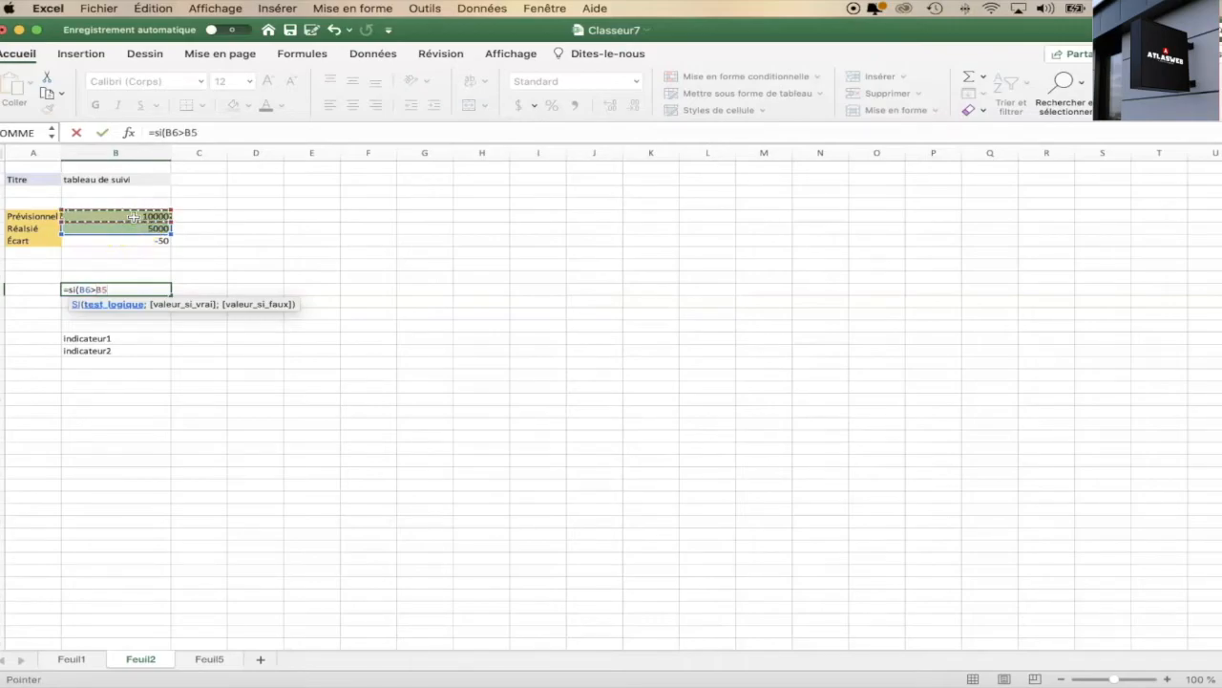
pyautogui.write(';')
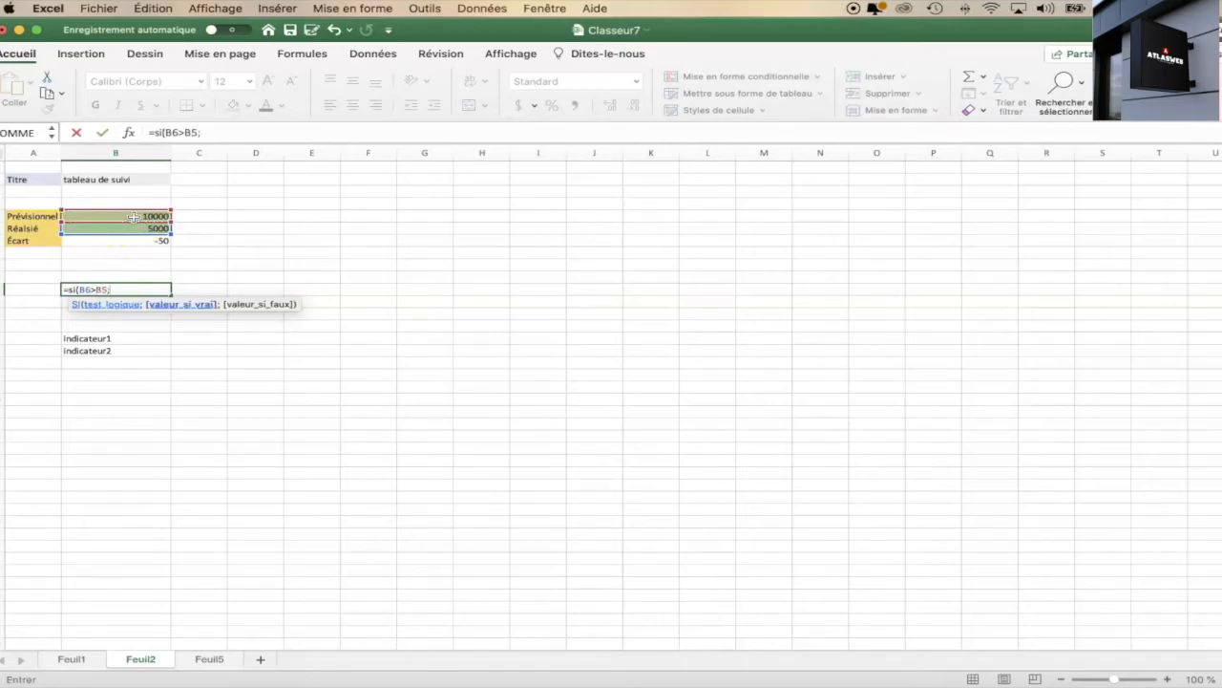
pyautogui.click(198, 339)
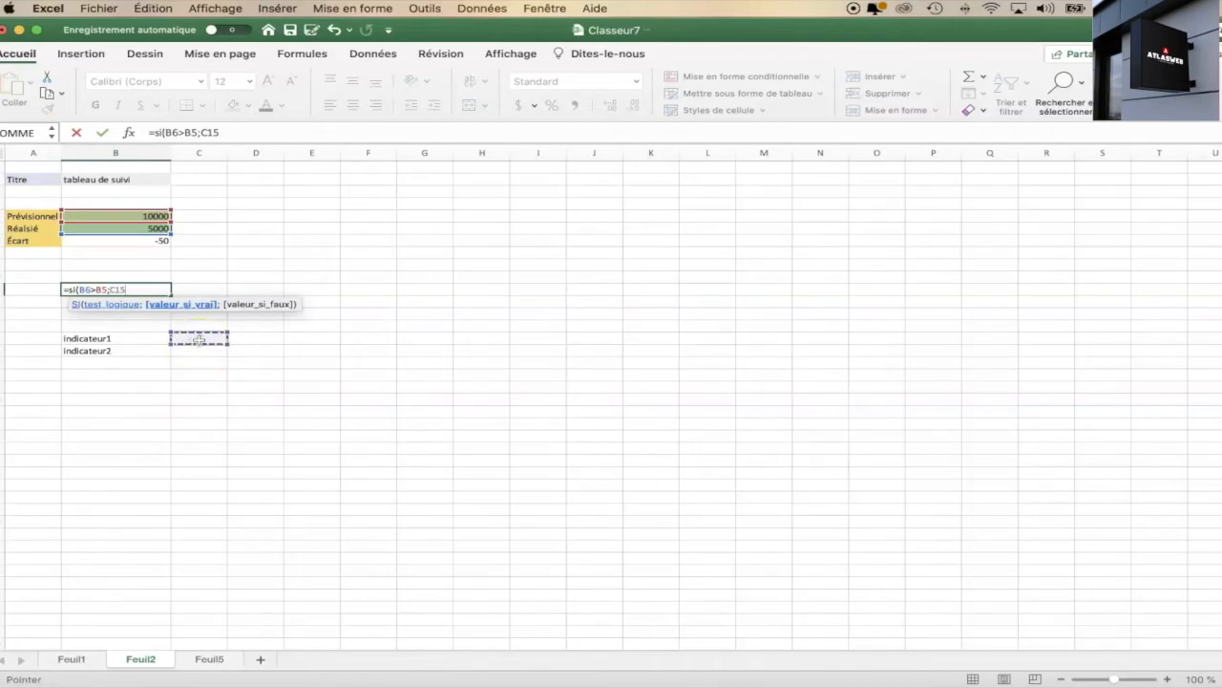
pyautogui.write(';')
pyautogui.click(204, 352)
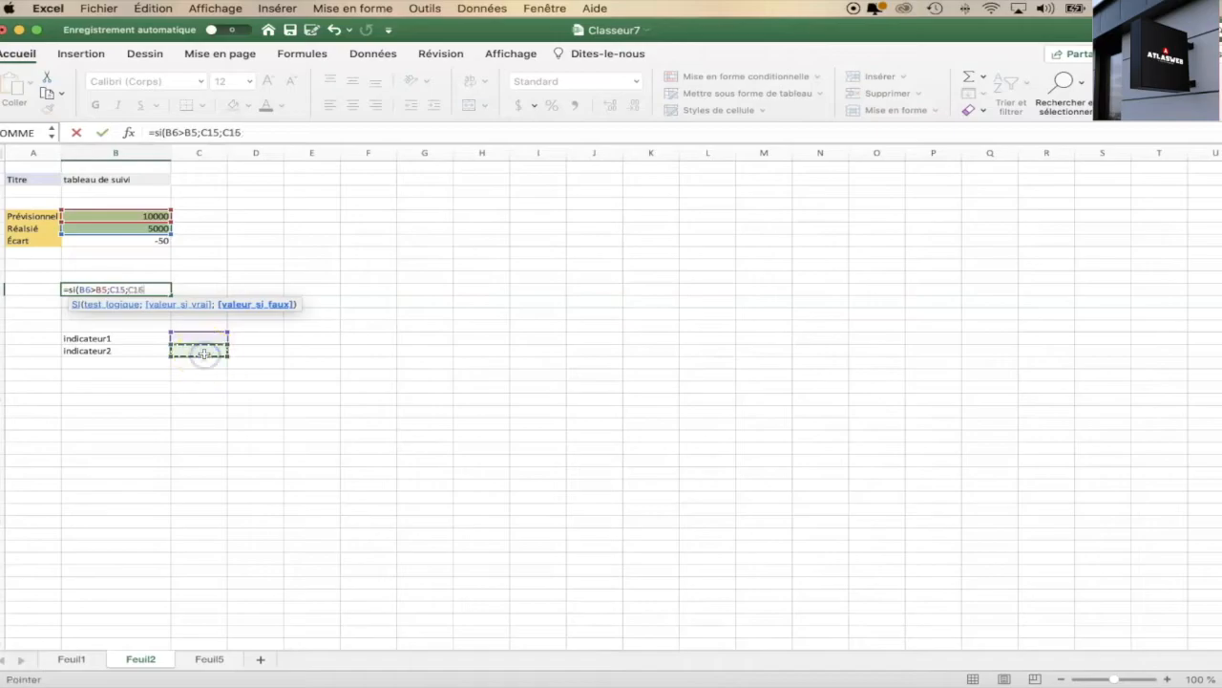
pyautogui.write(')')
pyautogui.press('Tab')
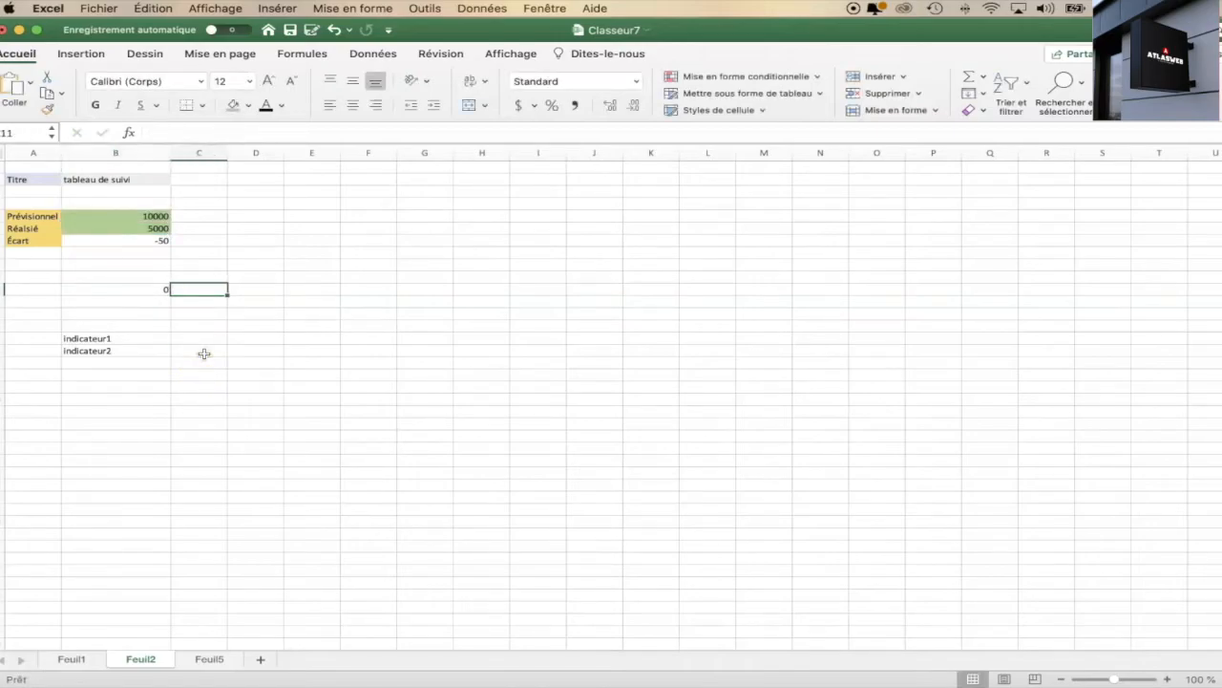
# Insert a yellow zany-face emoji in C15 as the symbol for indicateur1.
pyautogui.click(204, 338)
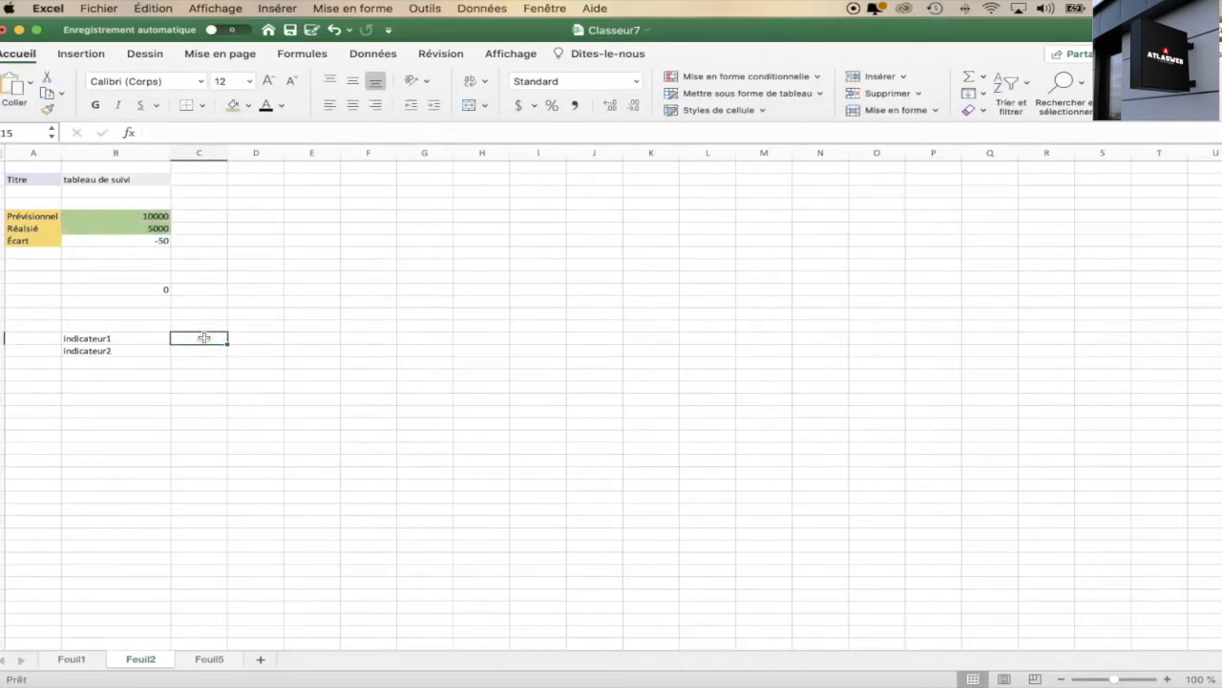
pyautogui.click(86, 54)
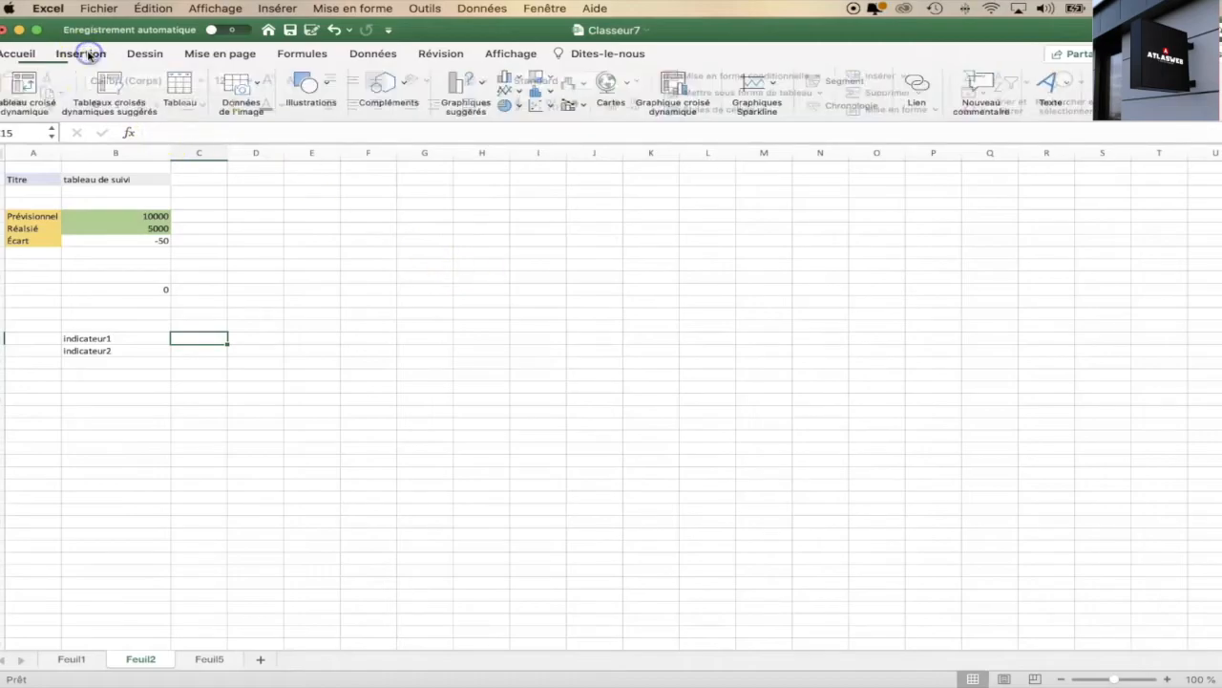
pyautogui.click(1136, 100)
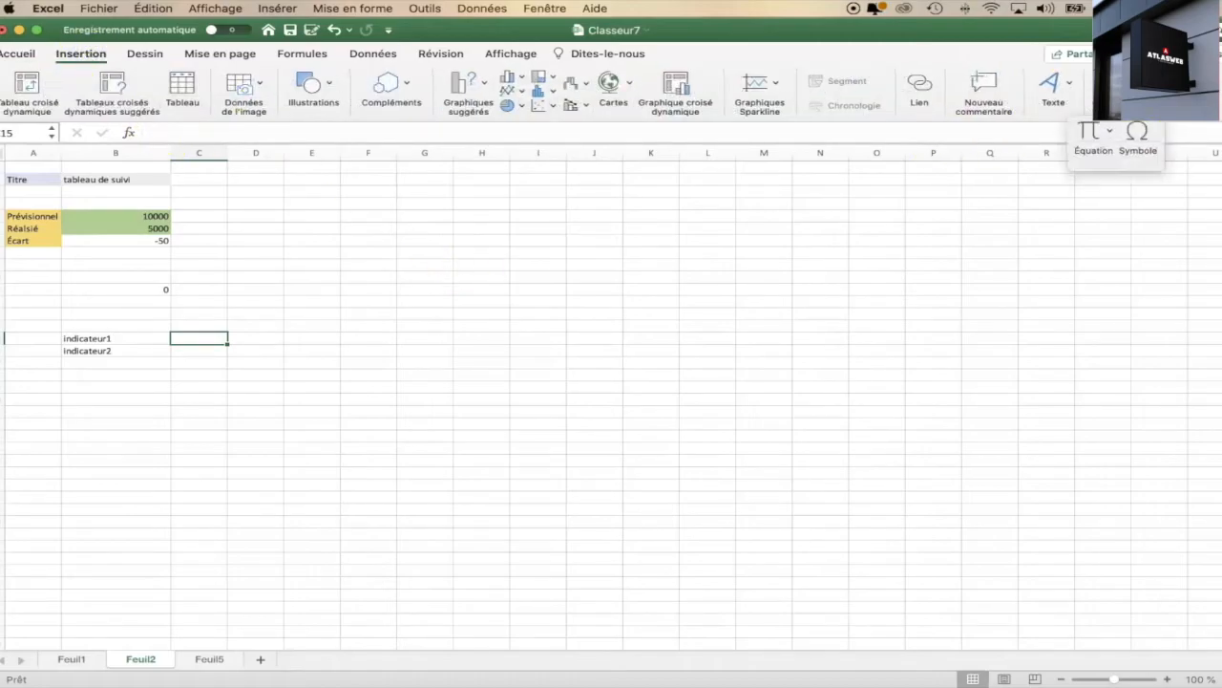
pyautogui.click(1132, 137)
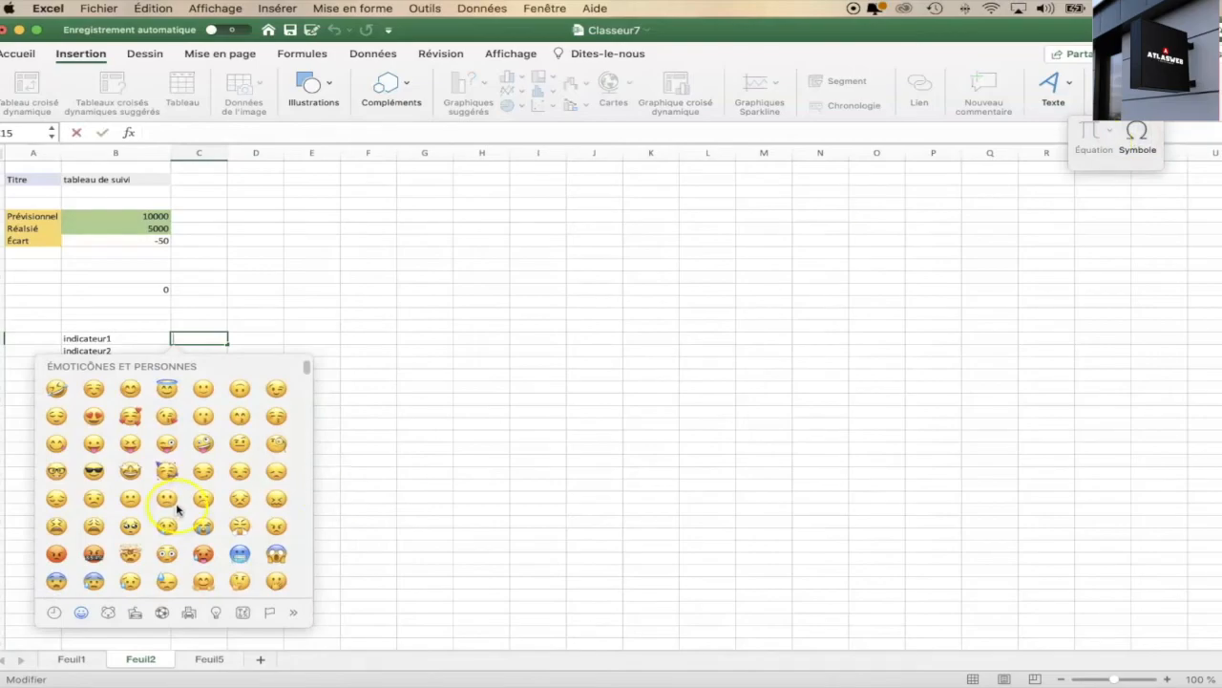
pyautogui.click(205, 444)
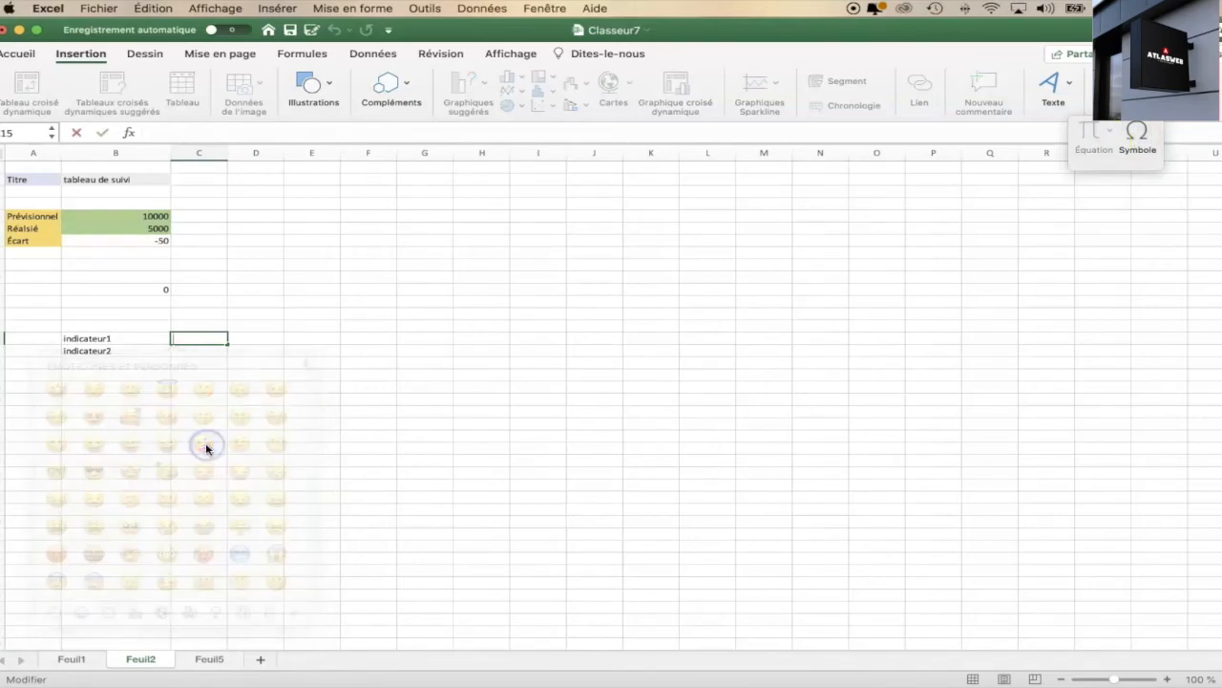
pyautogui.click(196, 354)
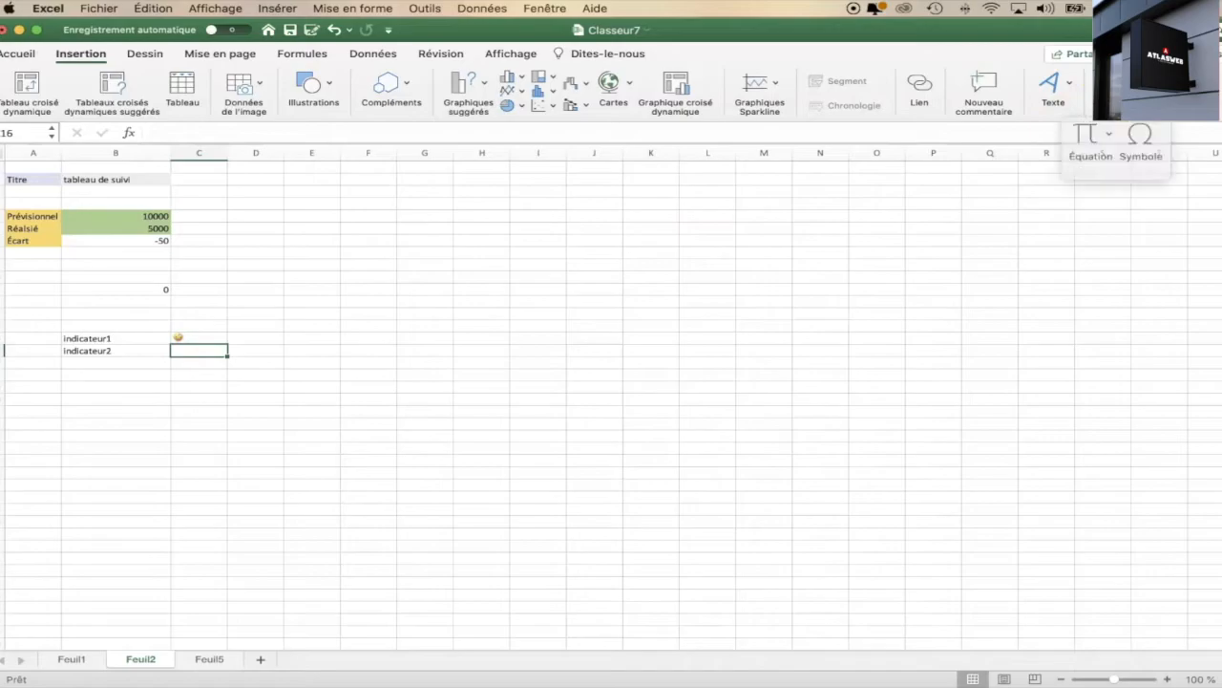
pyautogui.click(1134, 138)
pyautogui.click(203, 373)
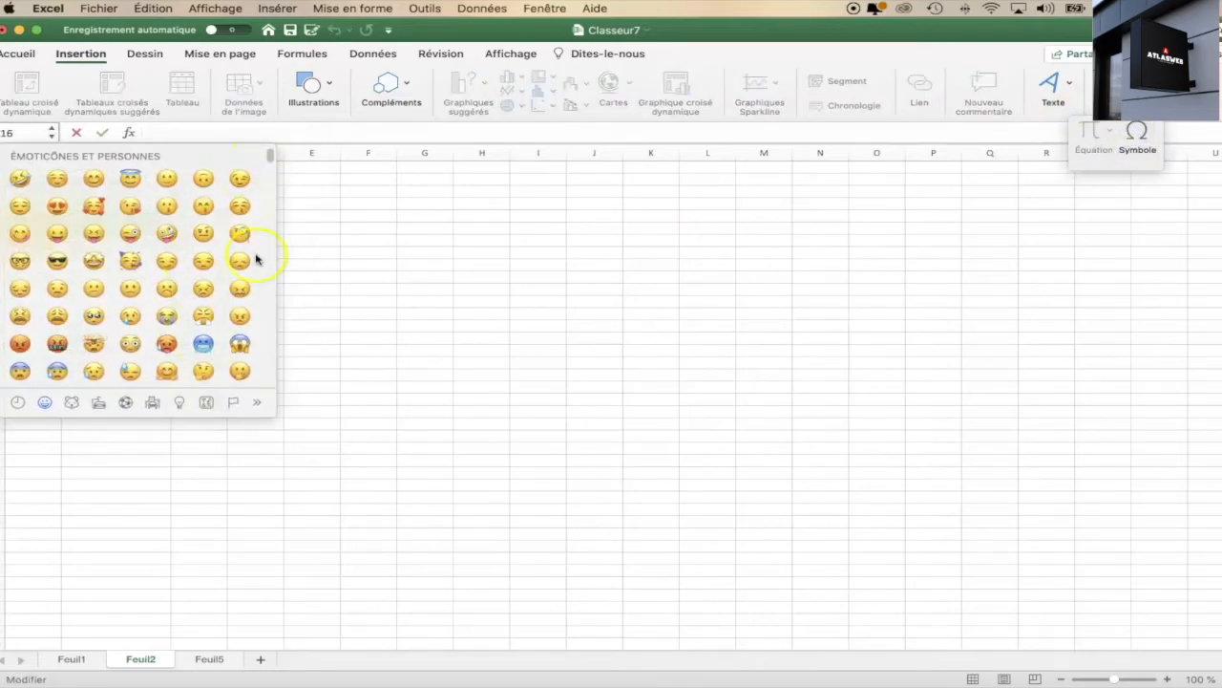
pyautogui.click(229, 475)
pyautogui.click(153, 240)
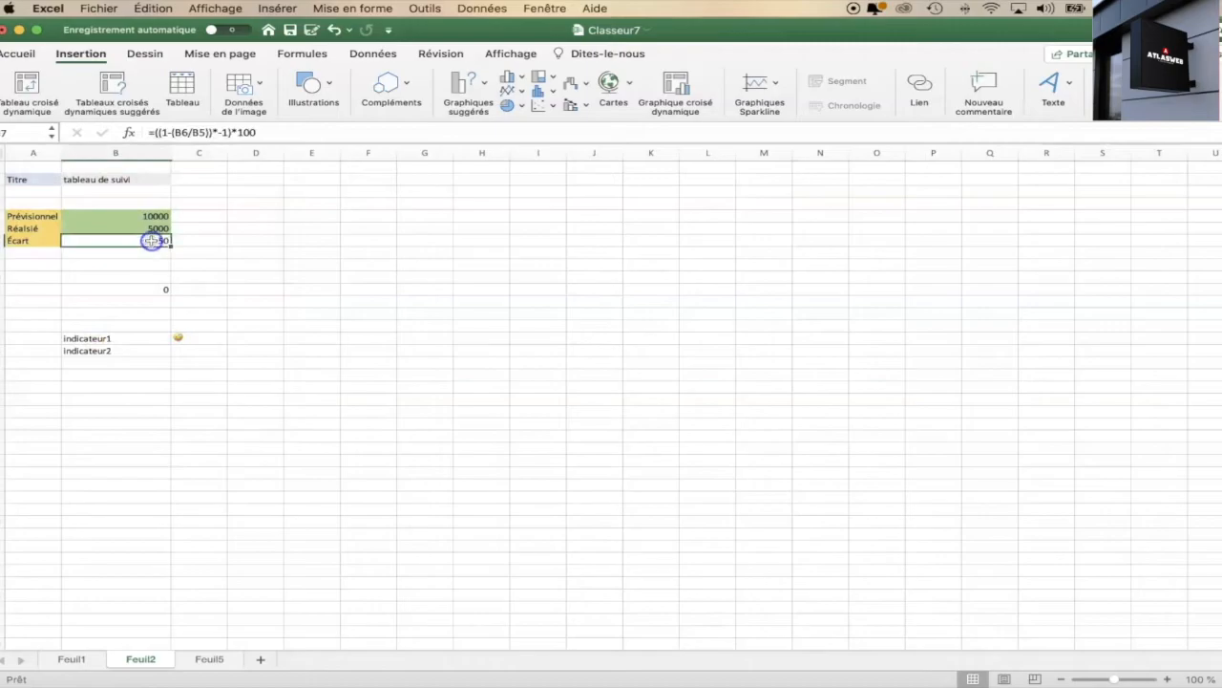
# Insert a red angry-face emoji in C16 as the symbol for indicateur2, and check the SI formula in B11.
pyautogui.click(196, 353)
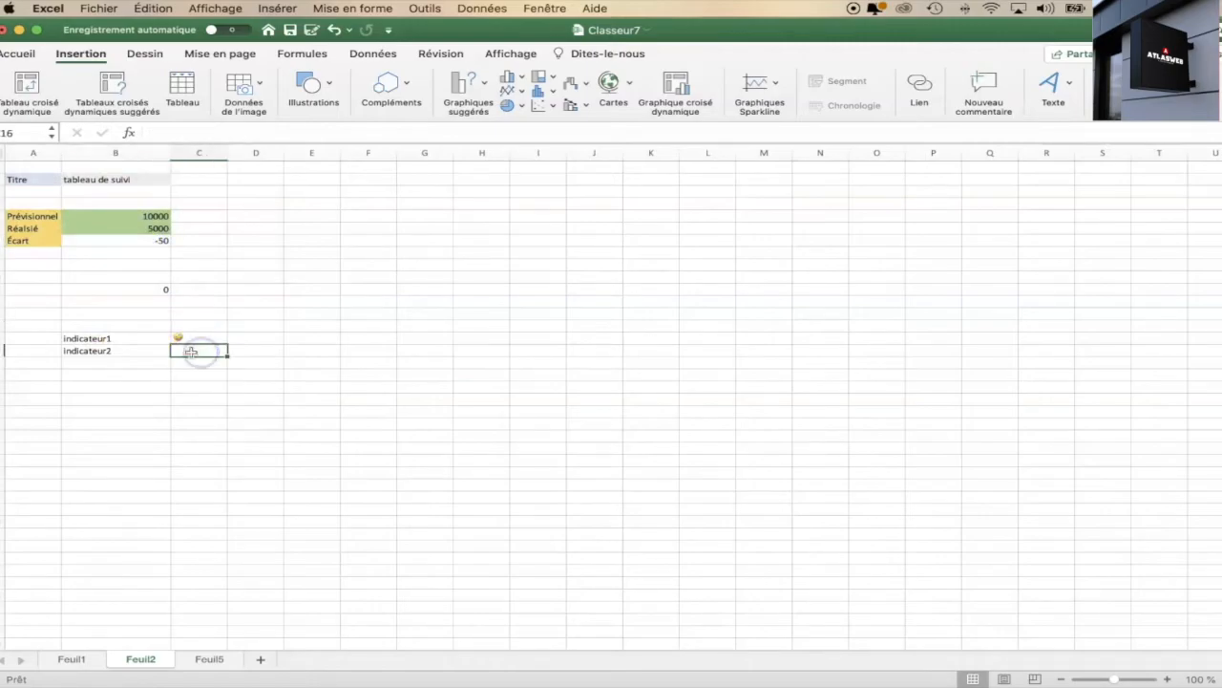
pyautogui.click(190, 352)
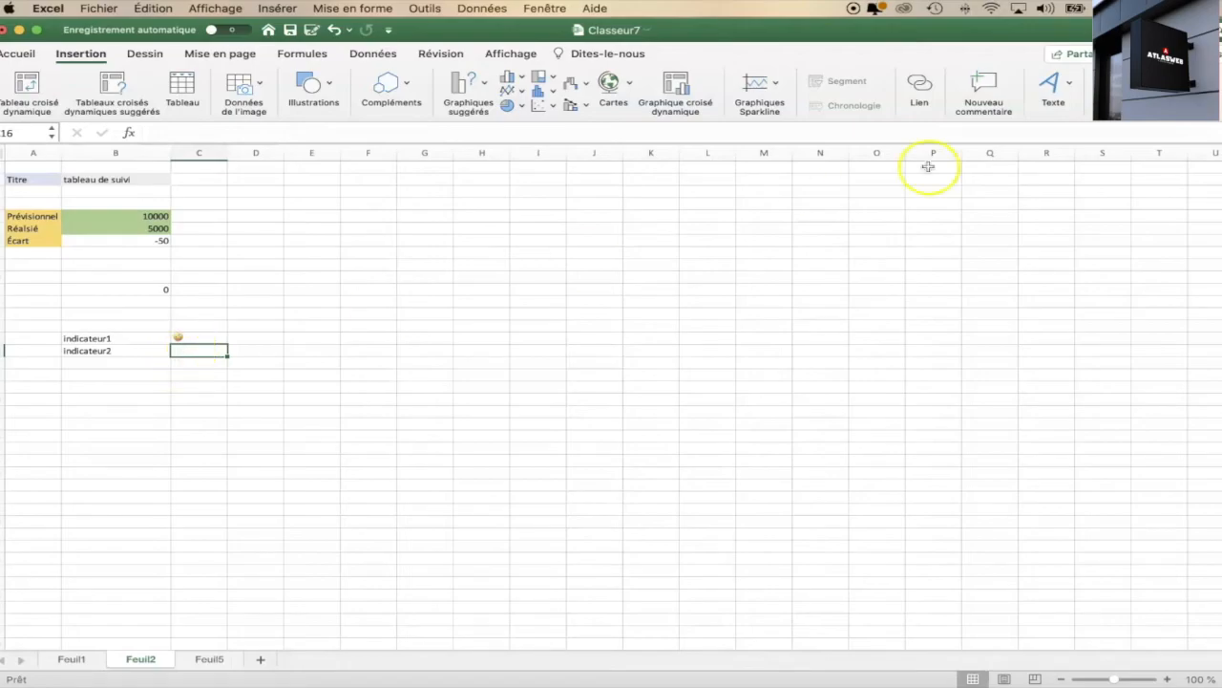
pyautogui.click(1118, 96)
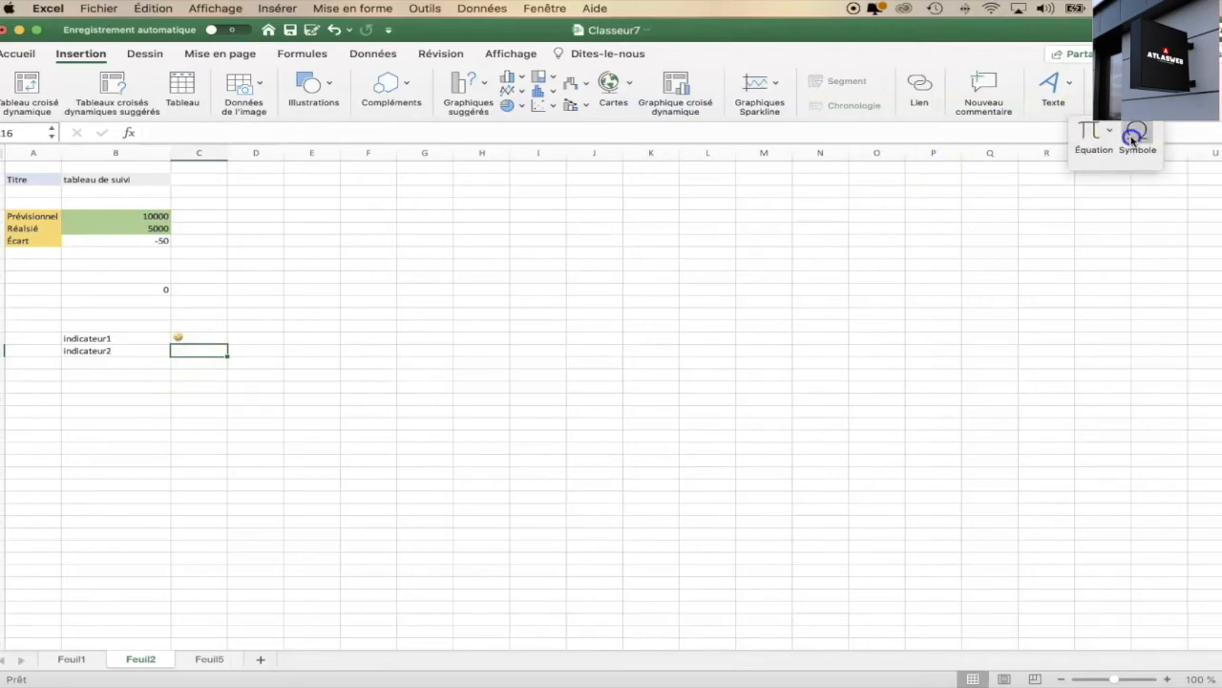
pyautogui.click(1135, 135)
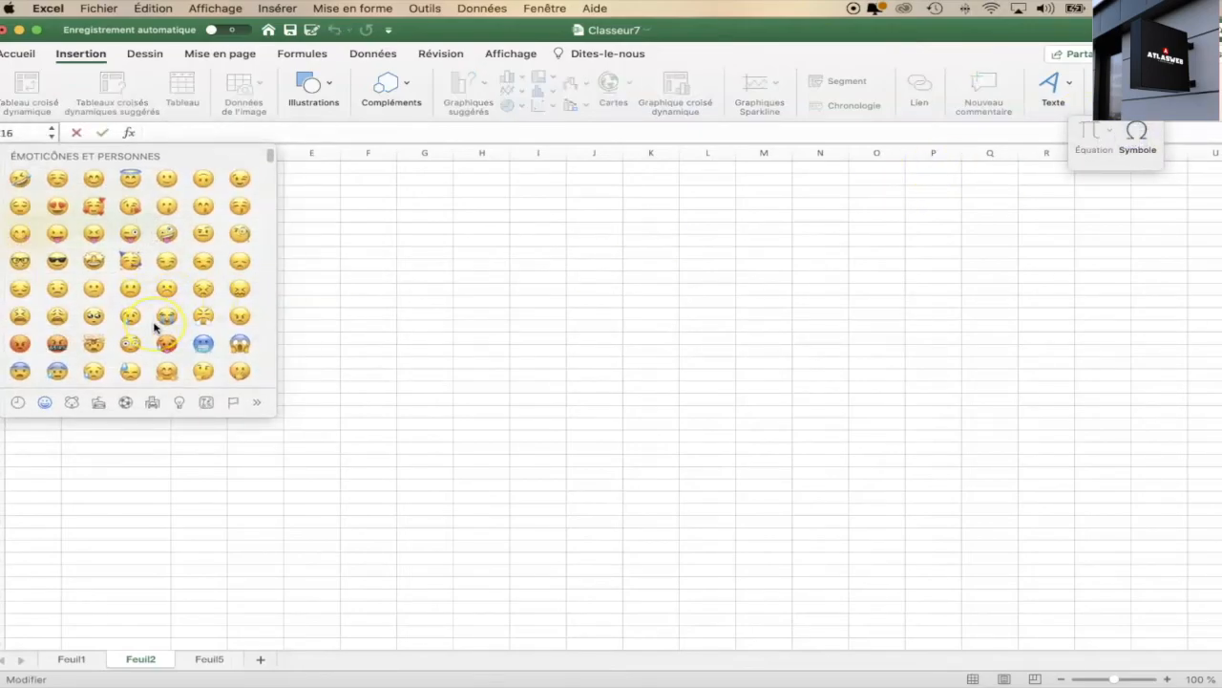
pyautogui.click(48, 349)
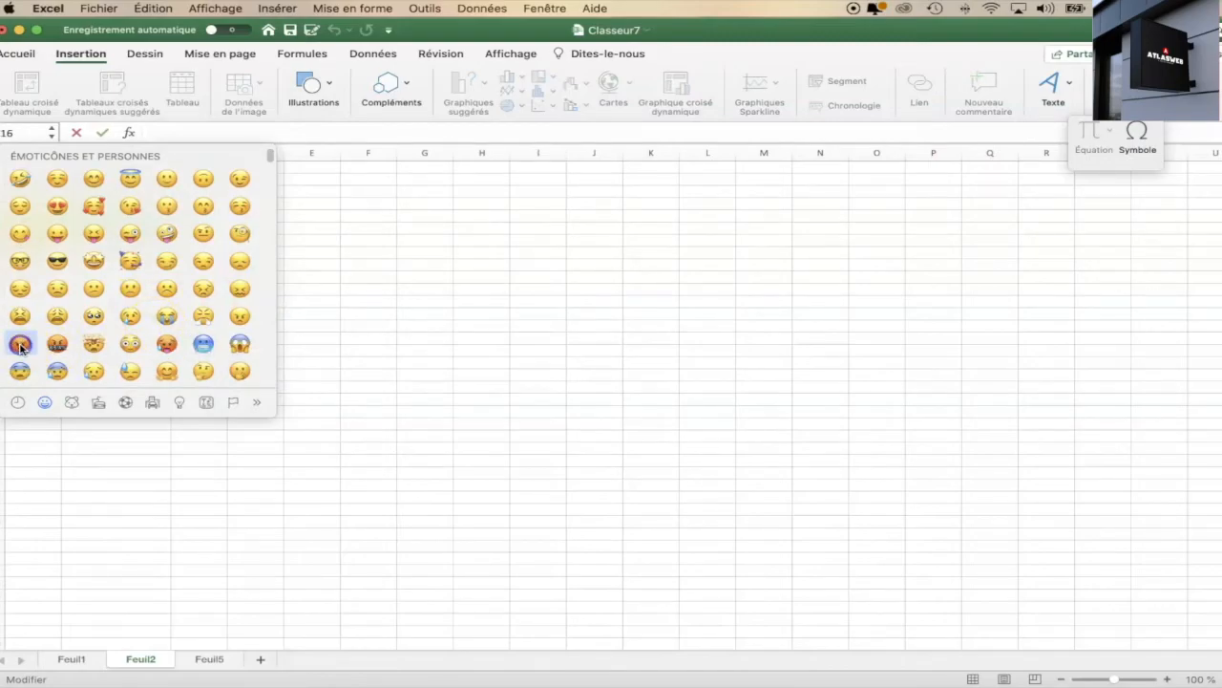
pyautogui.click(21, 346)
pyautogui.click(168, 384)
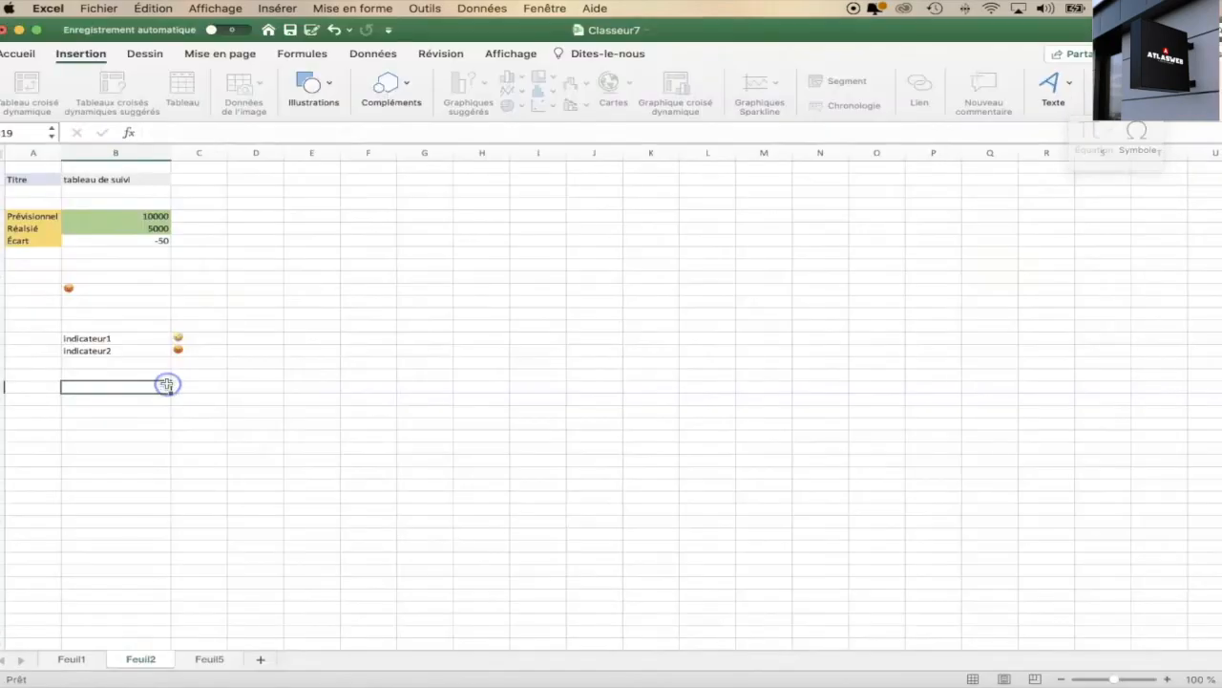
pyautogui.click(88, 291)
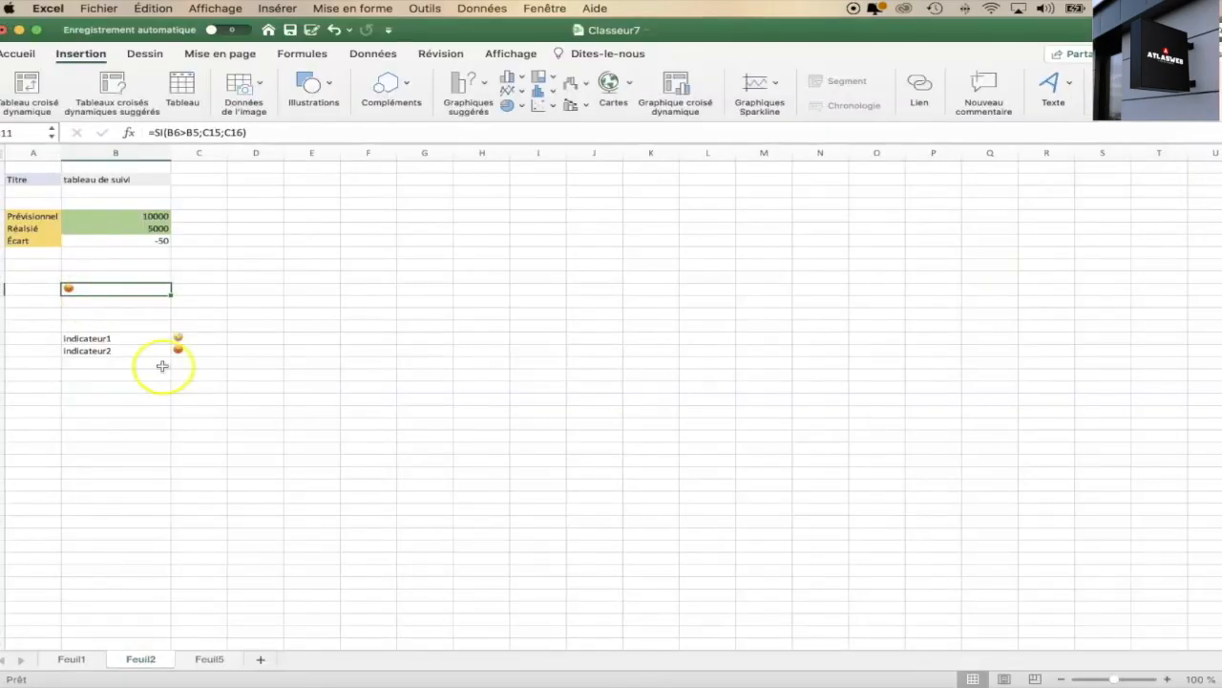
# On Feuil5, paste a copy of the Écart box and place it directly below the original, at the base of the orange panel.
pyautogui.click(210, 659)
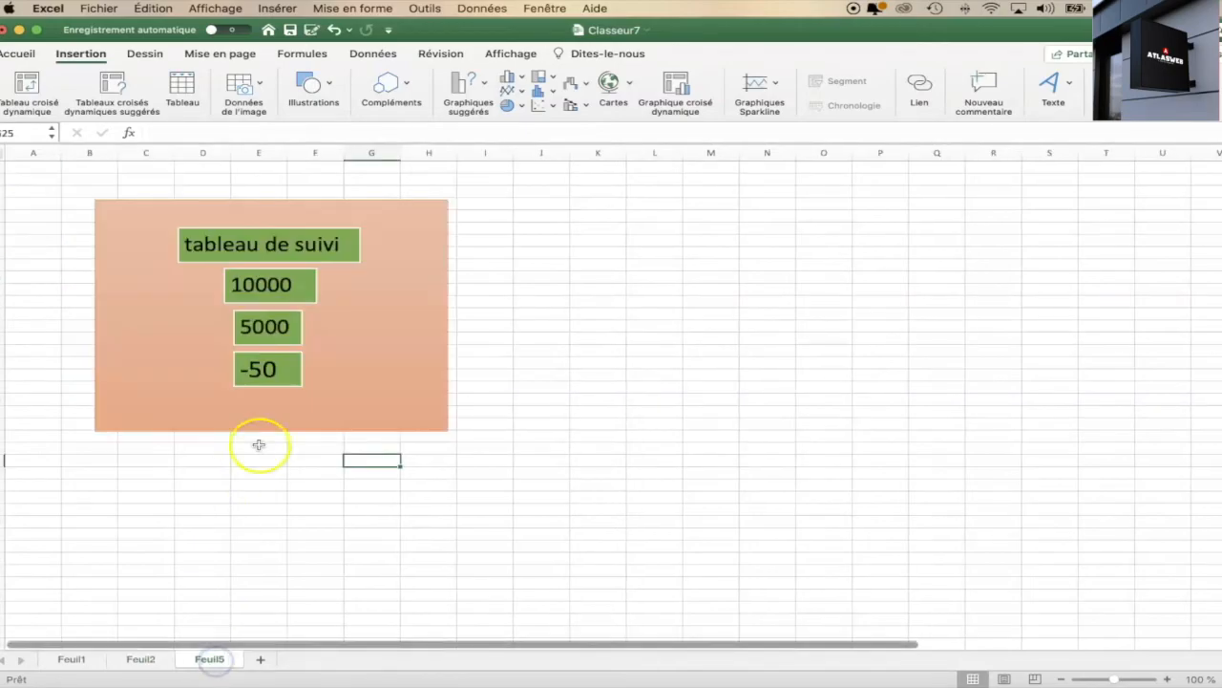
pyautogui.click(259, 366)
pyautogui.click(254, 417)
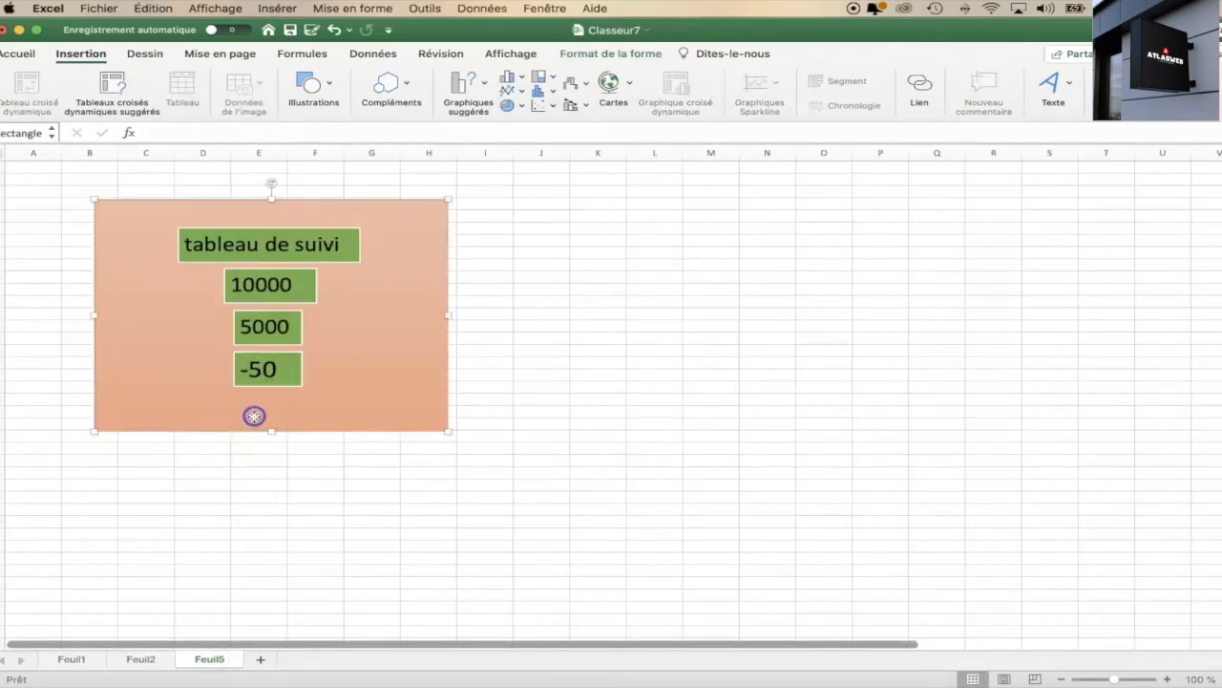
pyautogui.press('super+v')
pyautogui.moveTo(141, 229); pyautogui.dragTo(261, 411)
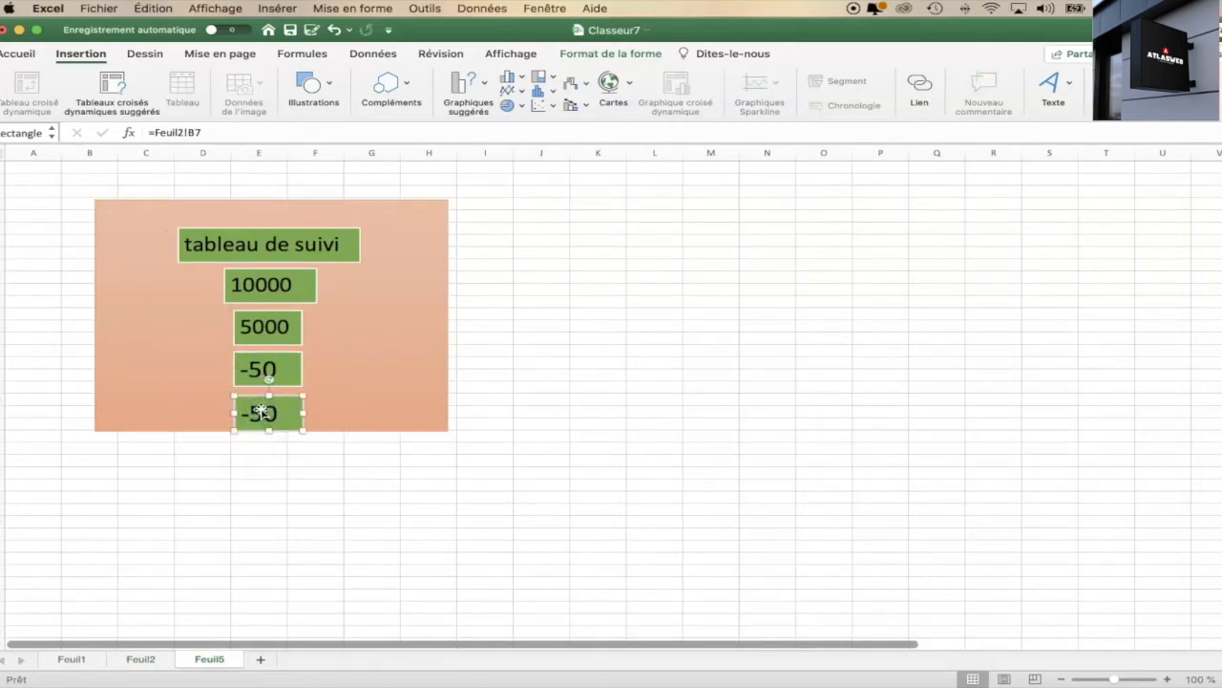
# Link the copied box to the conditional indicator by changing its reference to =Feuil2!B11.
pyautogui.click(153, 663)
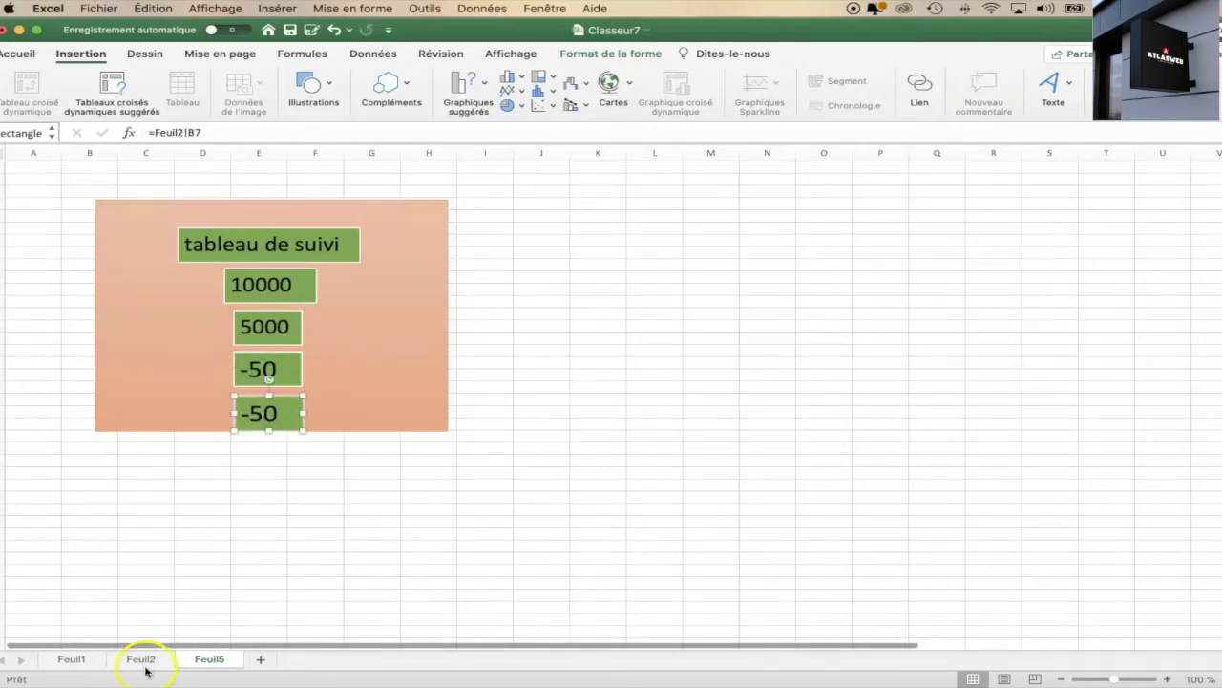
pyautogui.click(146, 664)
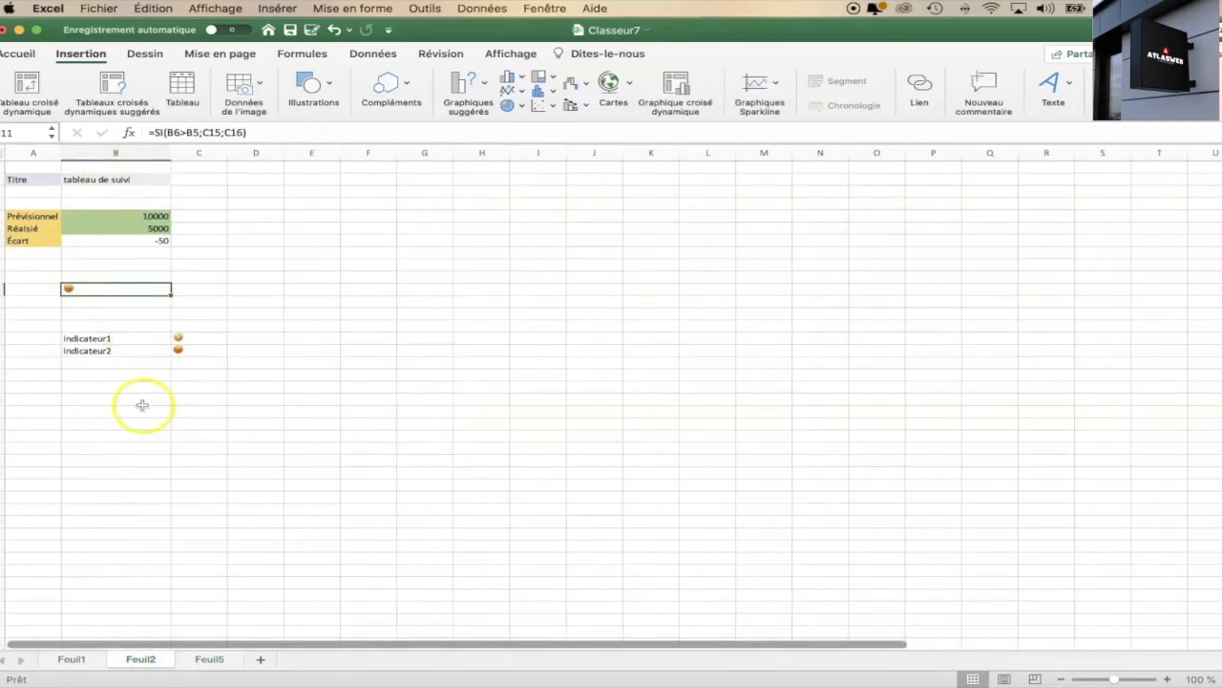
pyautogui.click(225, 659)
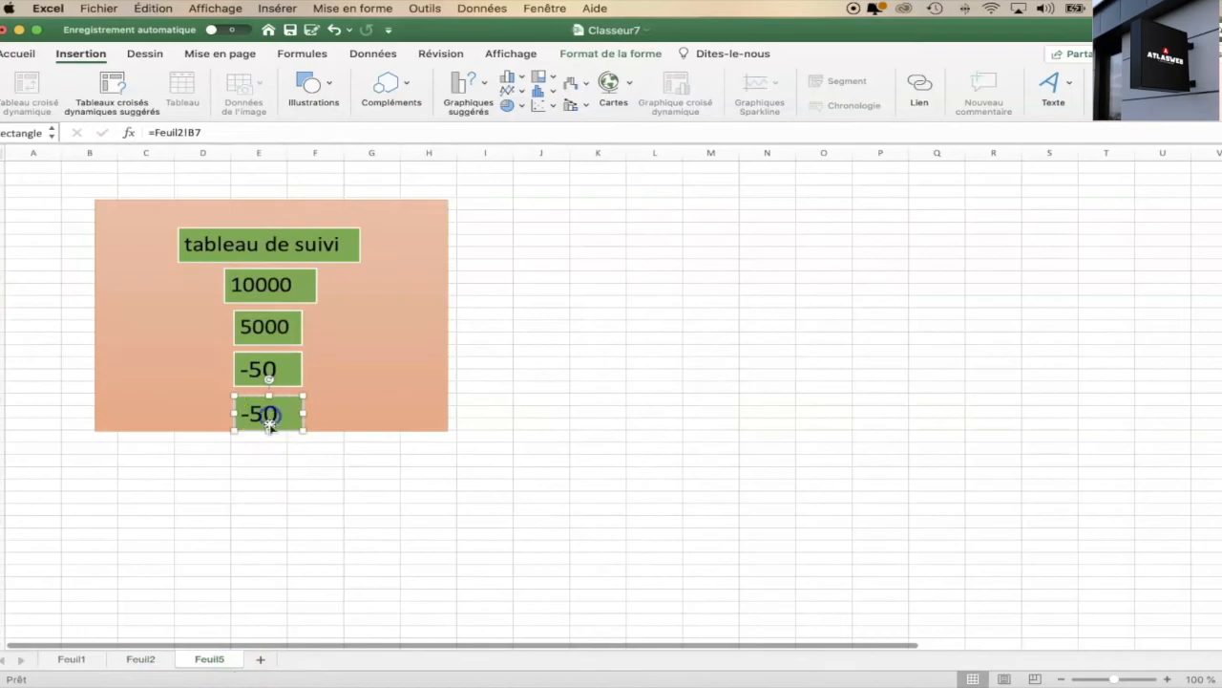
pyautogui.click(229, 134)
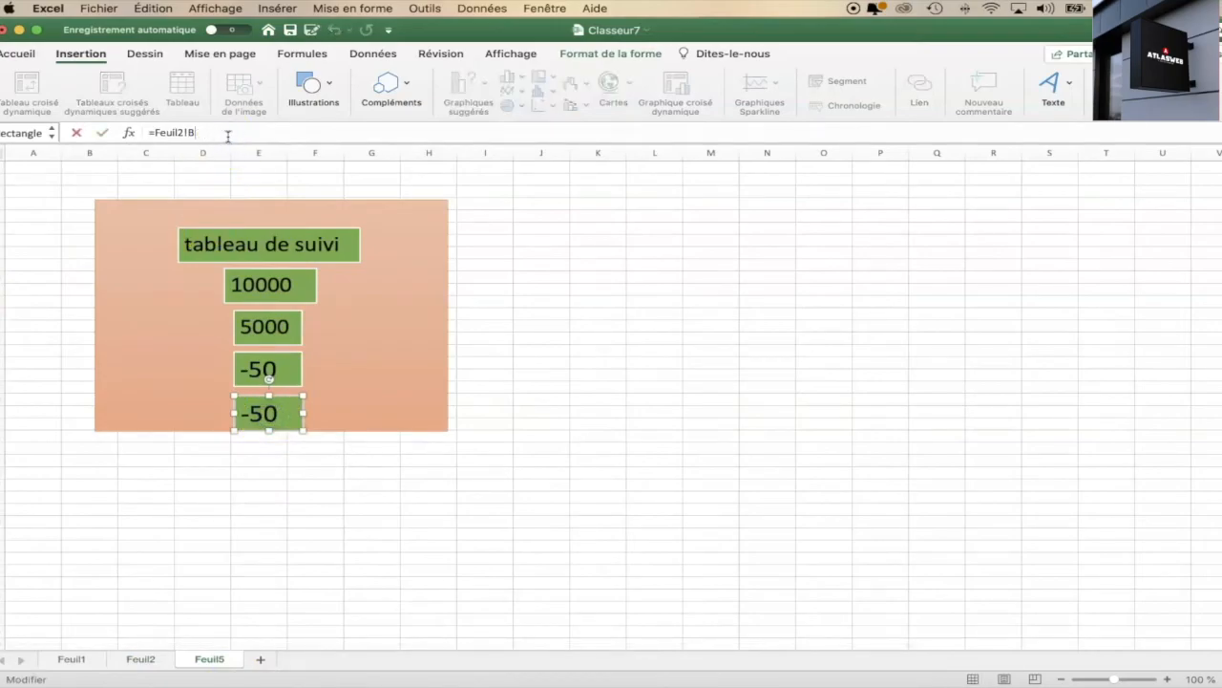
pyautogui.press('Return')
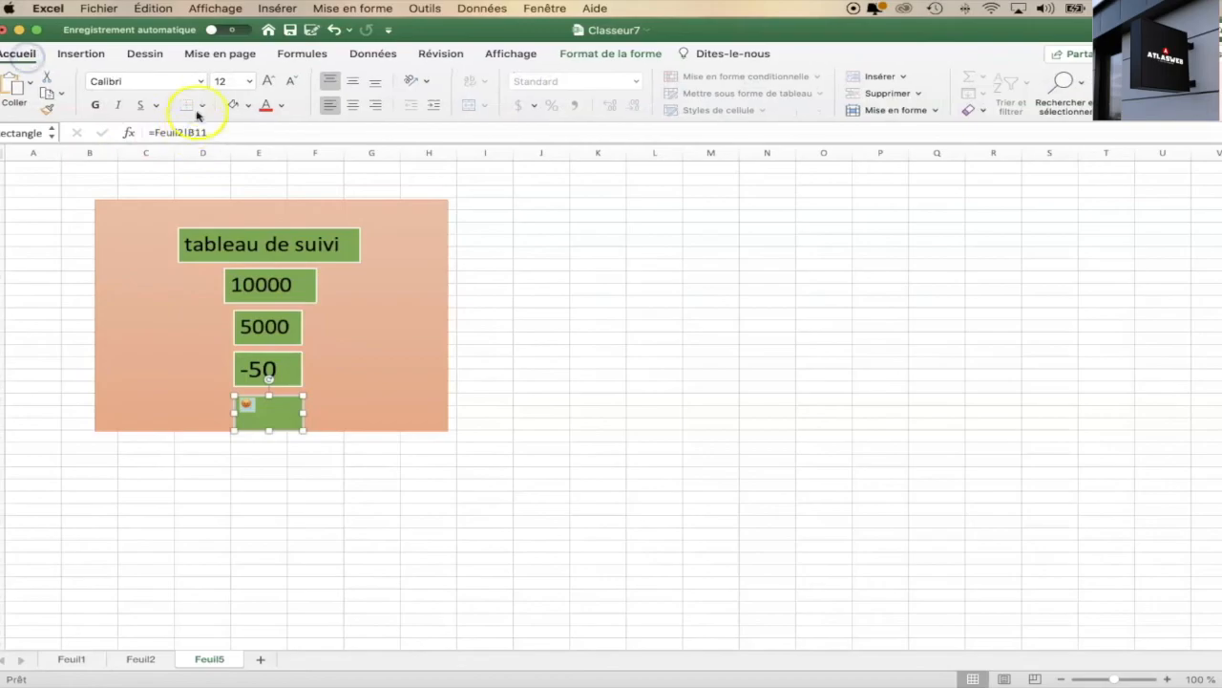
# Enlarge the emoji in the linked indicator box to font size 54.
pyautogui.click(21, 53)
pyautogui.click(251, 81)
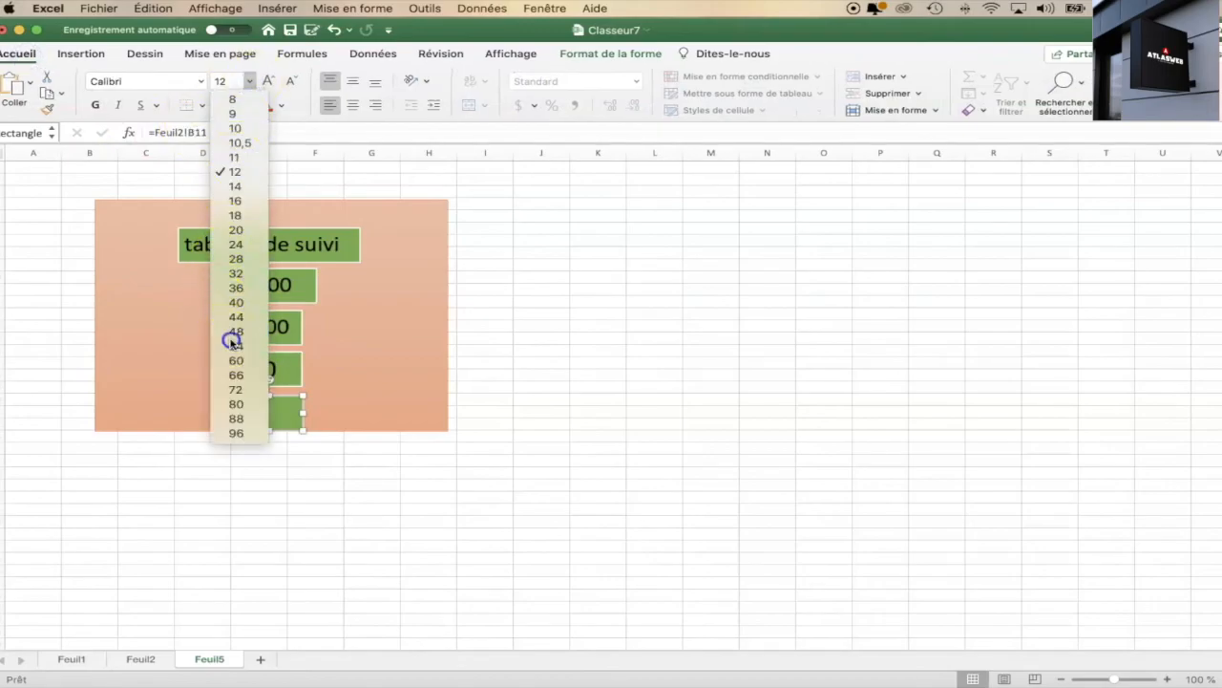
pyautogui.click(231, 341)
pyautogui.click(308, 456)
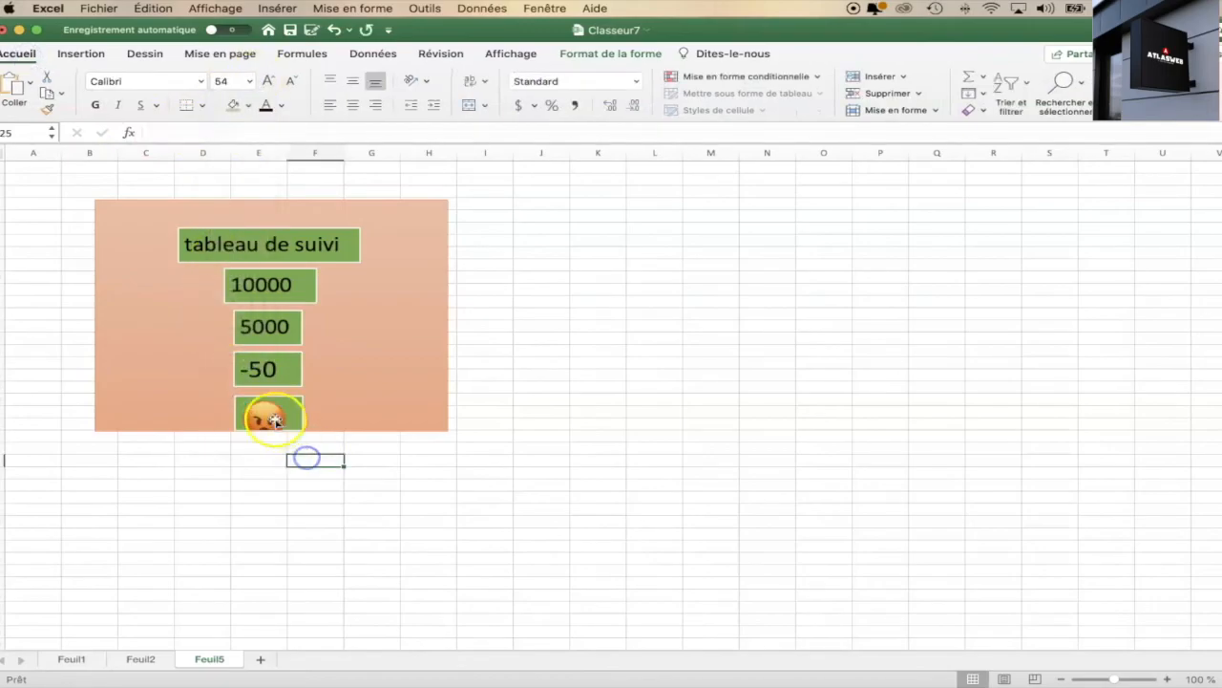
# Remove the emoji box's fill and outline, and move it to the lower-left area of the orange panel.
pyautogui.click(273, 418)
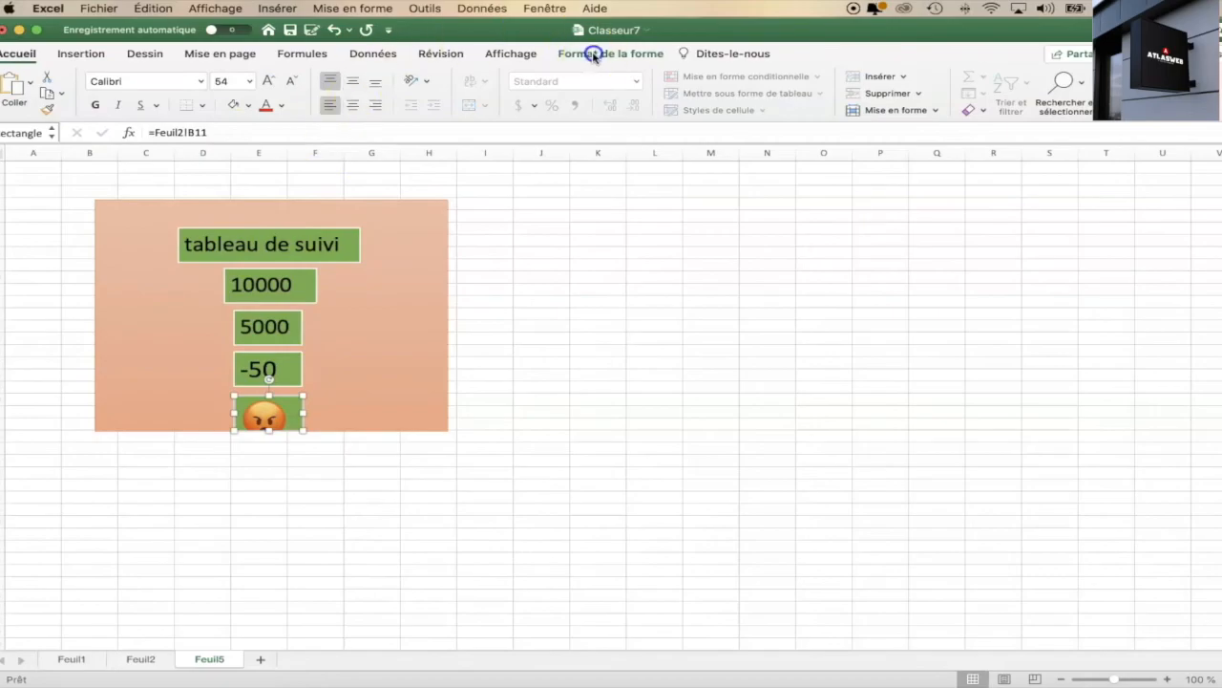
pyautogui.click(594, 55)
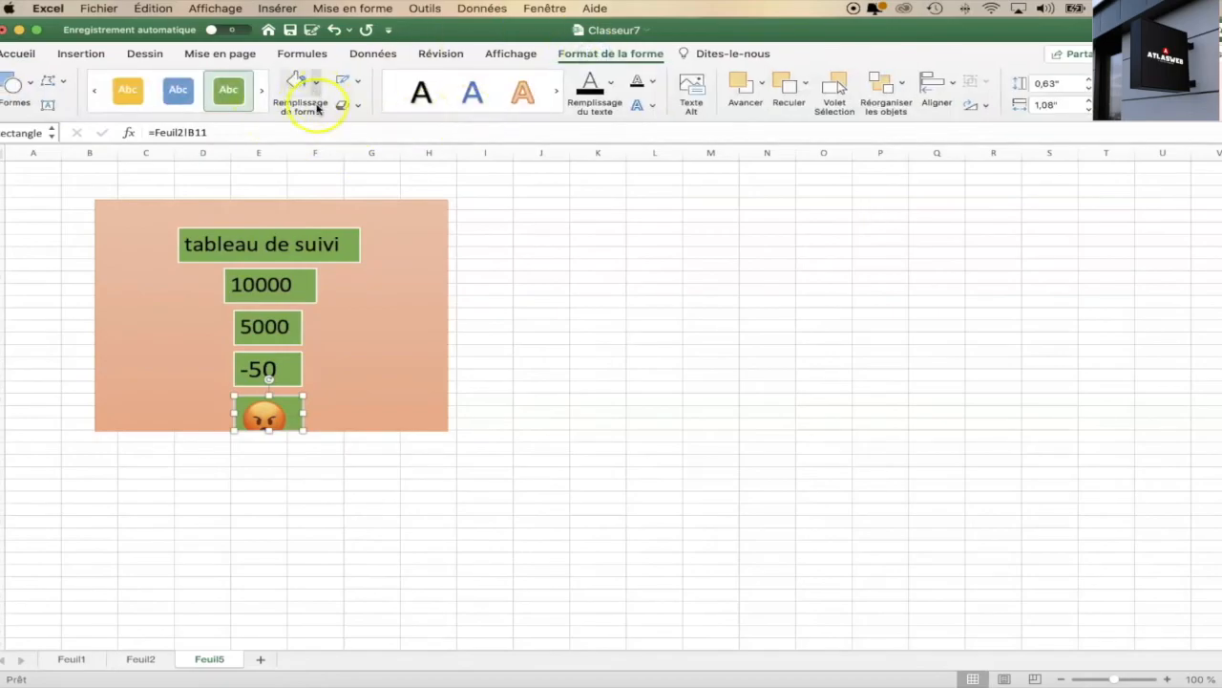
pyautogui.click(319, 88)
pyautogui.click(347, 131)
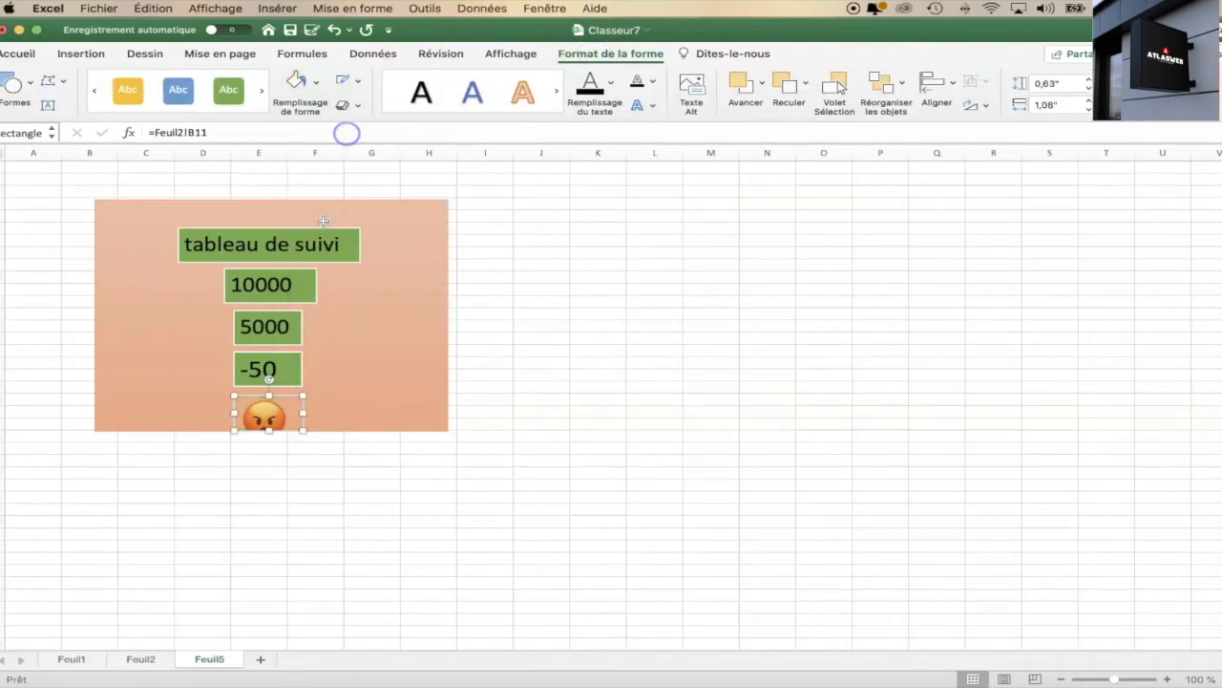
pyautogui.moveTo(259, 418); pyautogui.dragTo(150, 393)
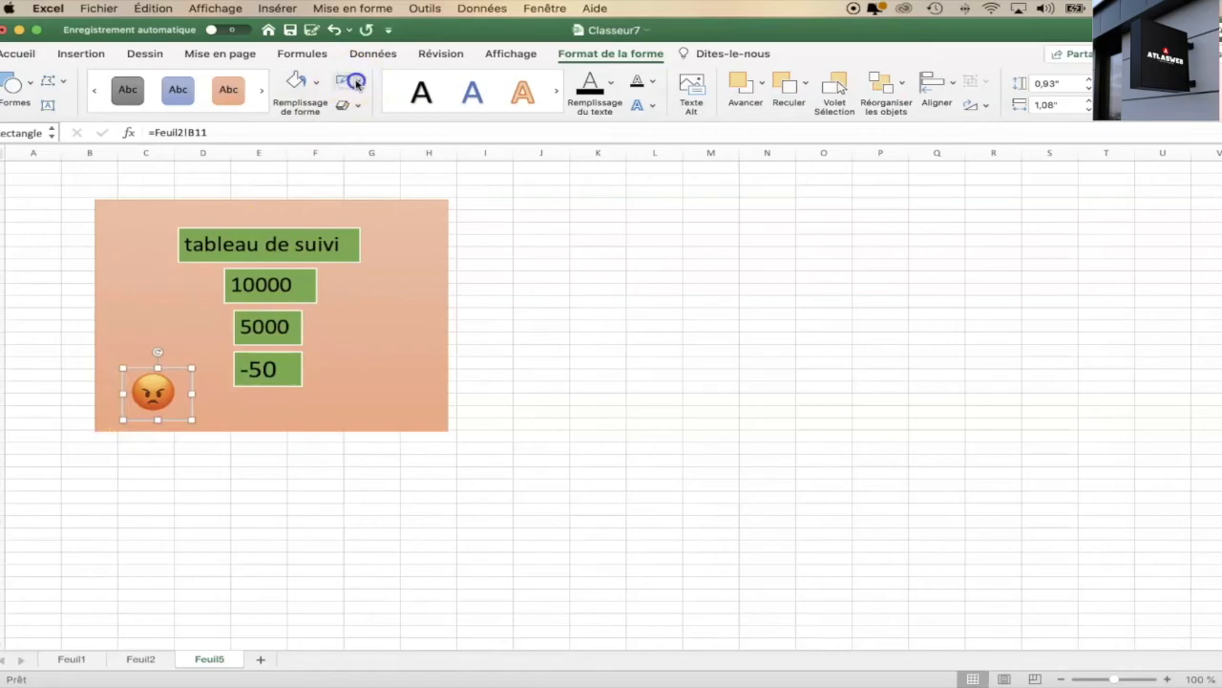
pyautogui.click(355, 82)
pyautogui.click(390, 128)
pyautogui.click(219, 415)
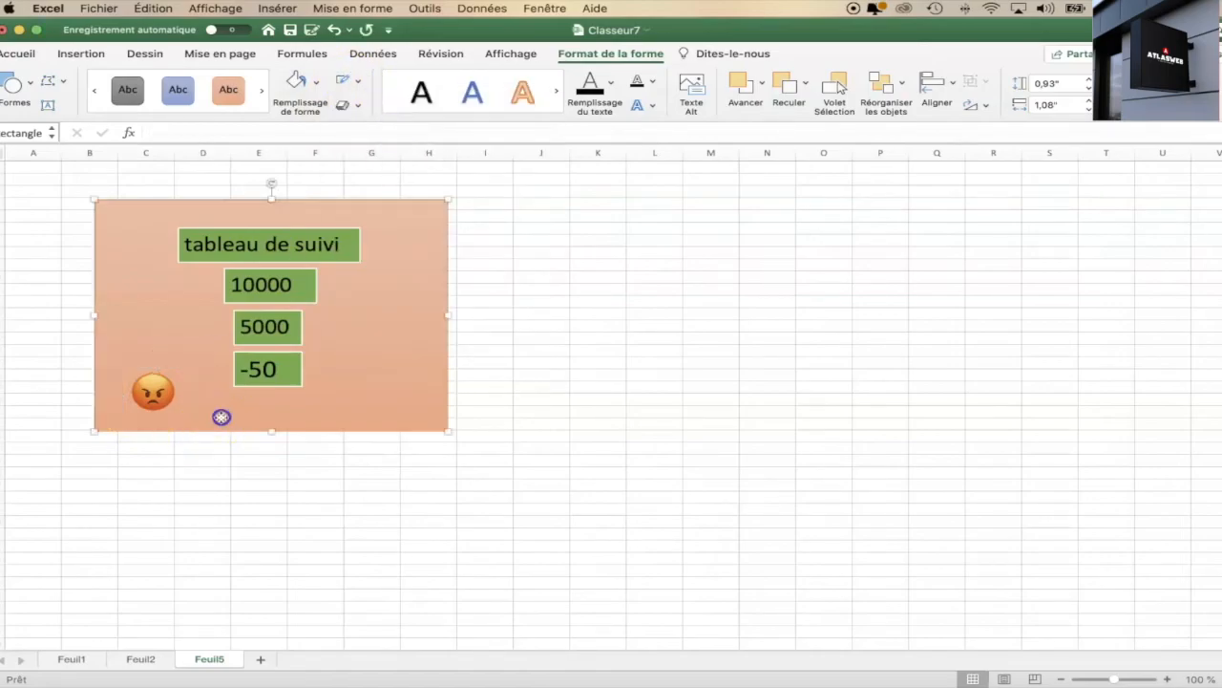
# Enlarge the emoji box and reposition it to the left of the Écart box on the orange panel.
pyautogui.click(148, 397)
pyautogui.moveTo(185, 368); pyautogui.dragTo(237, 323)
pyautogui.moveTo(237, 419); pyautogui.dragTo(204, 391)
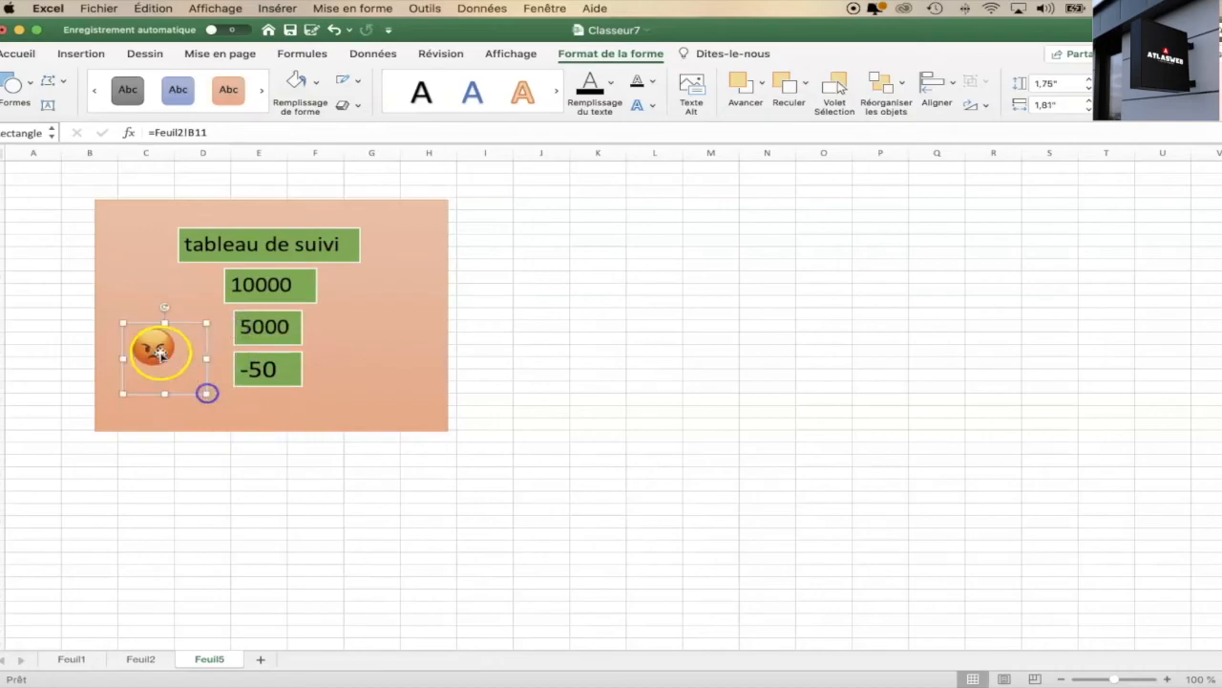
pyautogui.moveTo(161, 348); pyautogui.dragTo(162, 368)
pyautogui.click(238, 407)
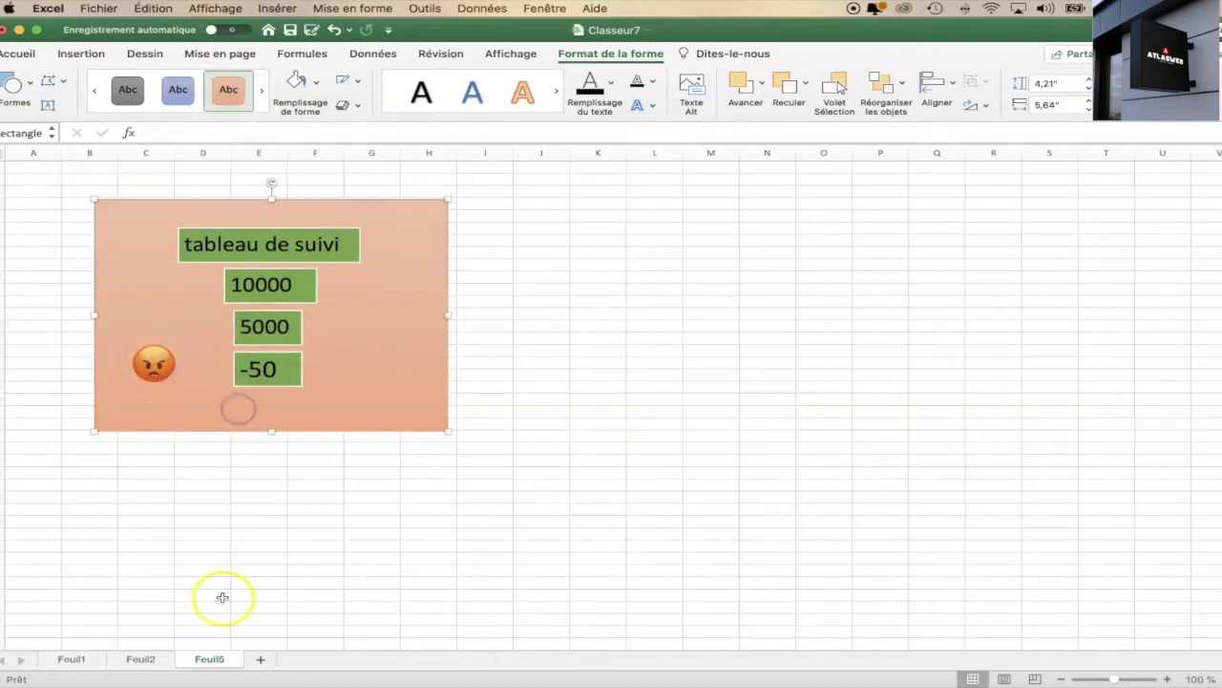
# Set the Réalisé value in Feuil2 cell B6 to 15000000 and check the linked figures and emoji on Feuil5.
pyautogui.click(143, 659)
pyautogui.click(151, 229)
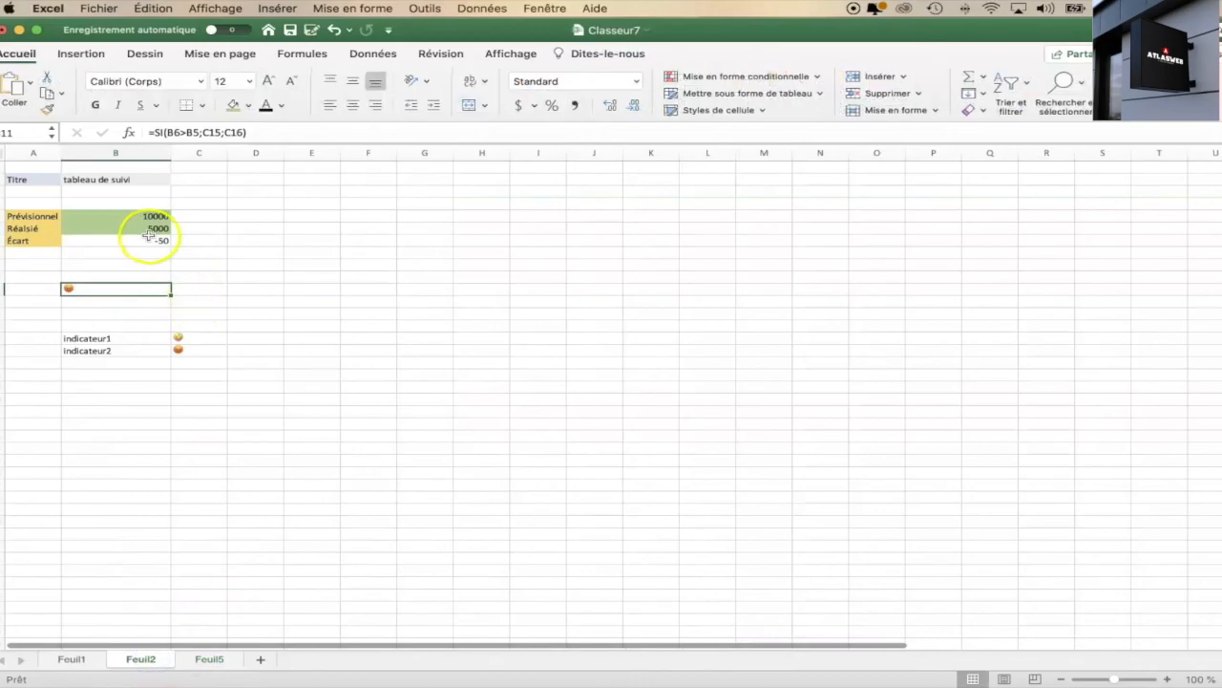
pyautogui.write('15')
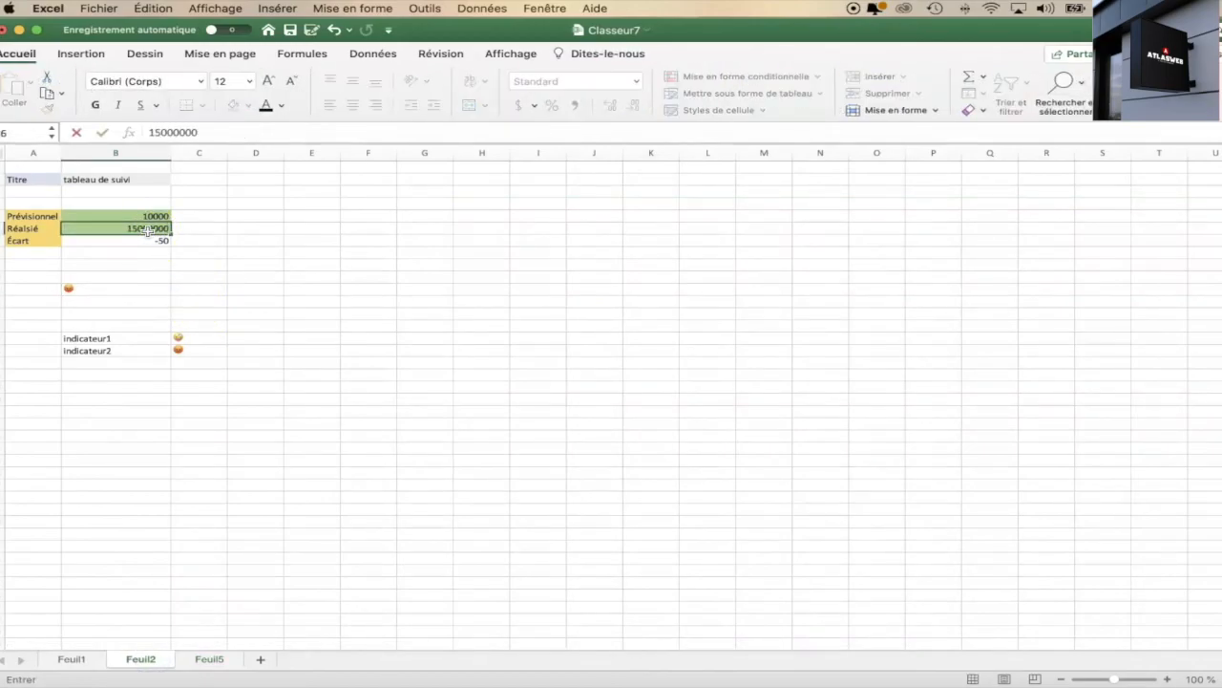
pyautogui.write('000000')
pyautogui.press('Return')
pyautogui.click(155, 241)
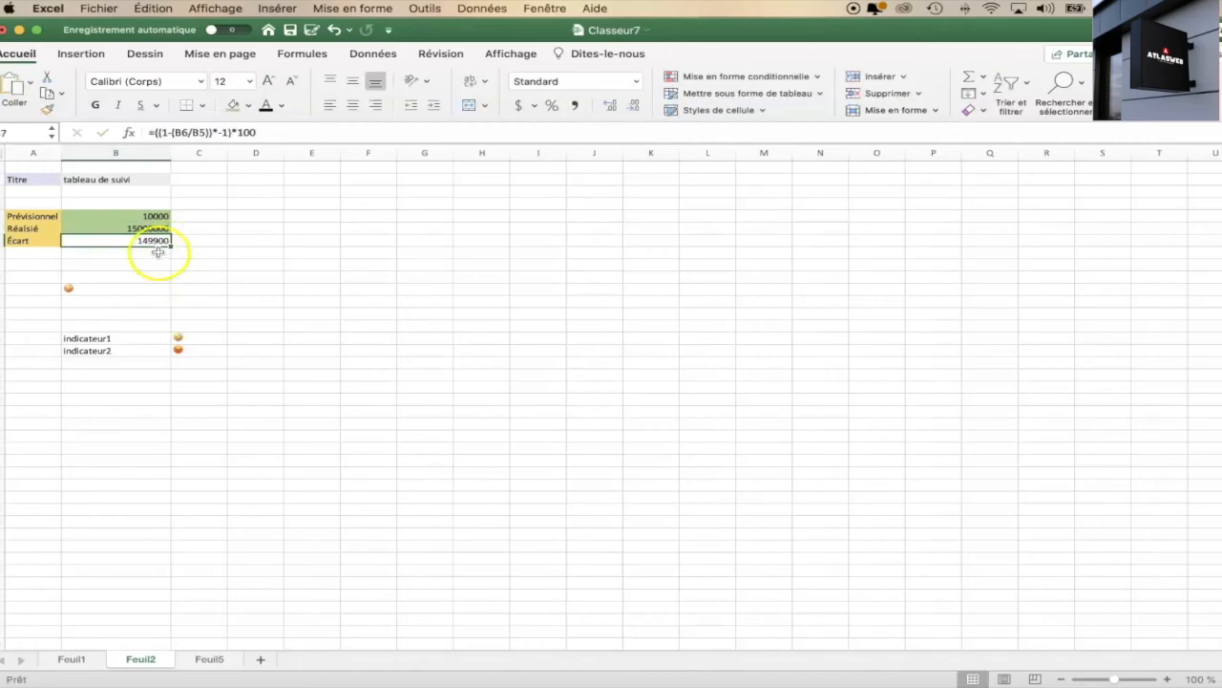
pyautogui.click(209, 659)
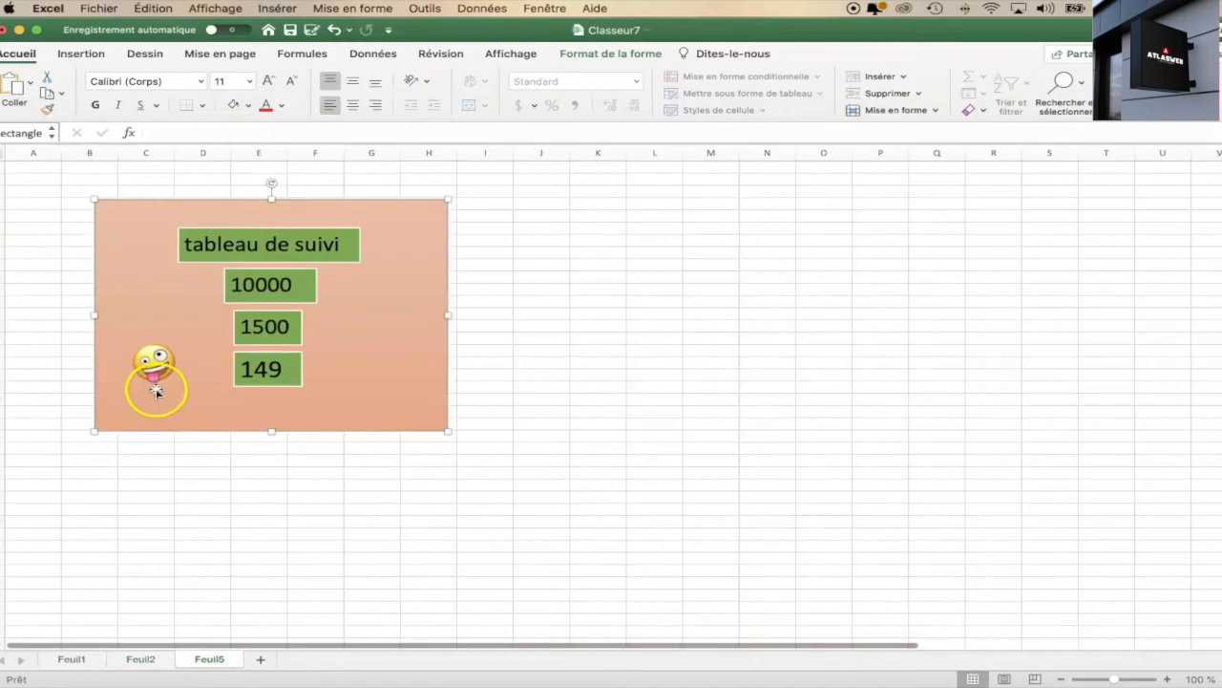
pyautogui.click(141, 659)
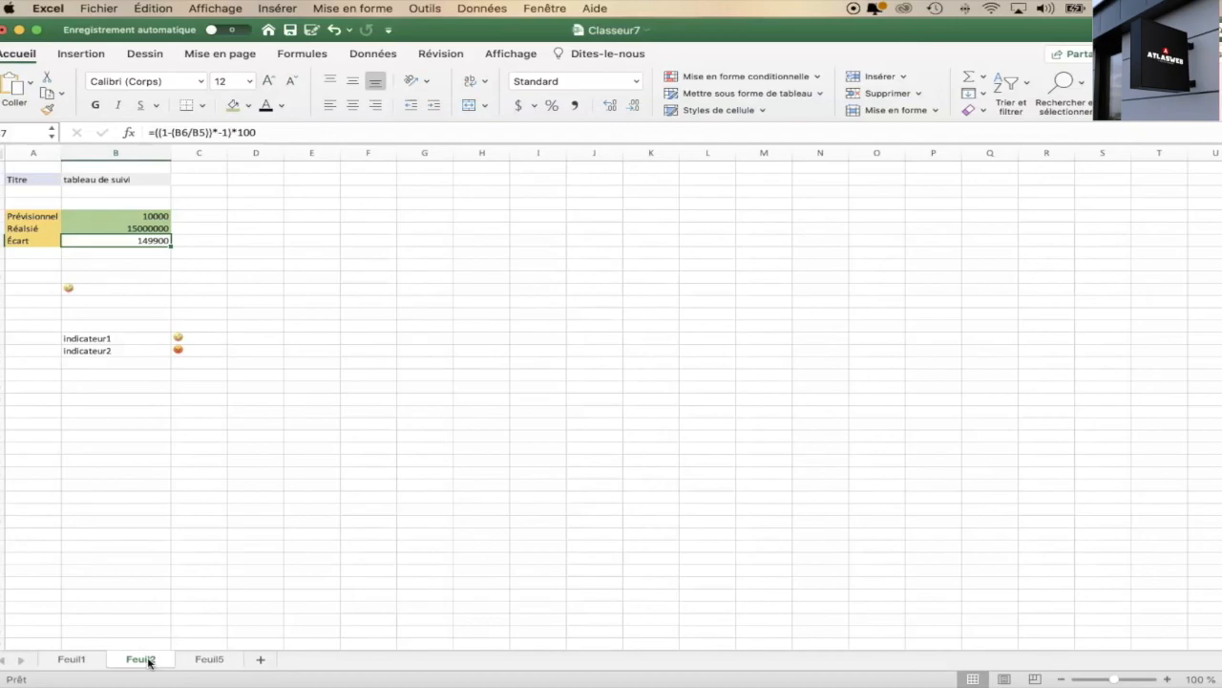
pyautogui.click(210, 658)
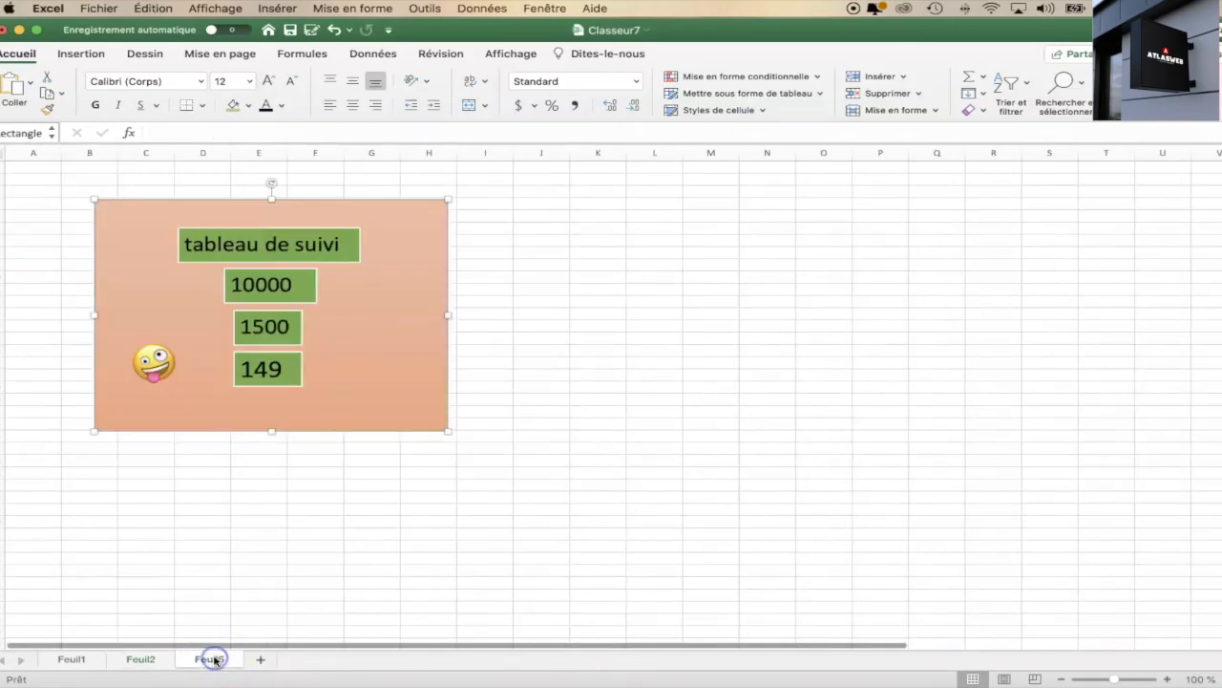